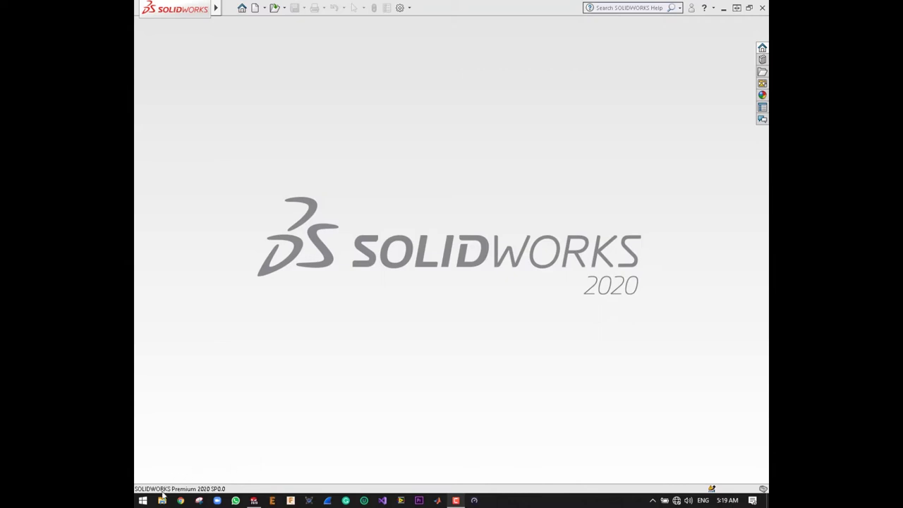
Switch to File Explorer to view the V-Slots folder of reference dimension images.
key("alt+Tab")
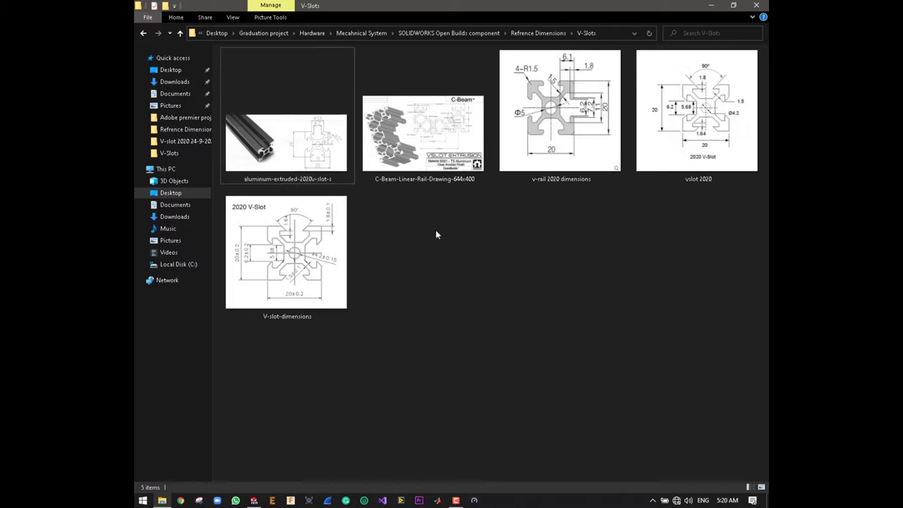
Minimize the V-Slots Explorer window to bring SOLIDWORKS back in front.
left_click(711, 5)
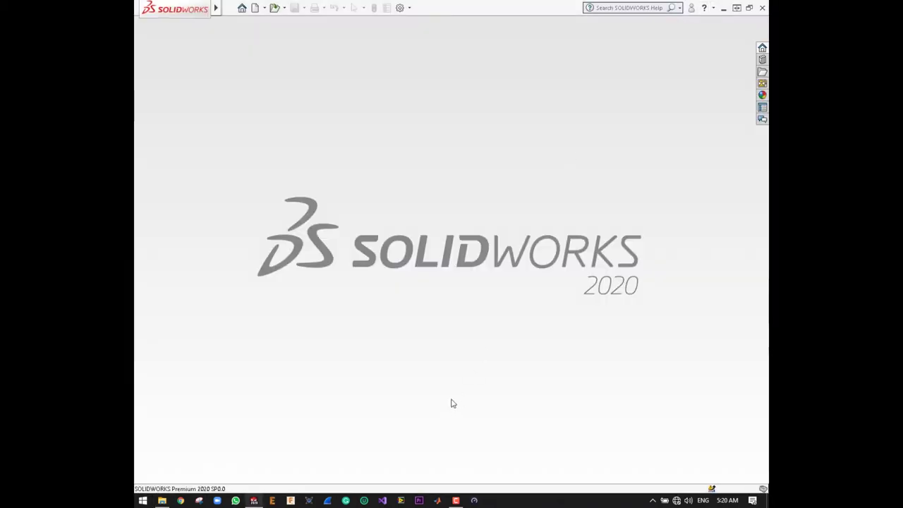
mouse_move(216, 8)
left_click(228, 8)
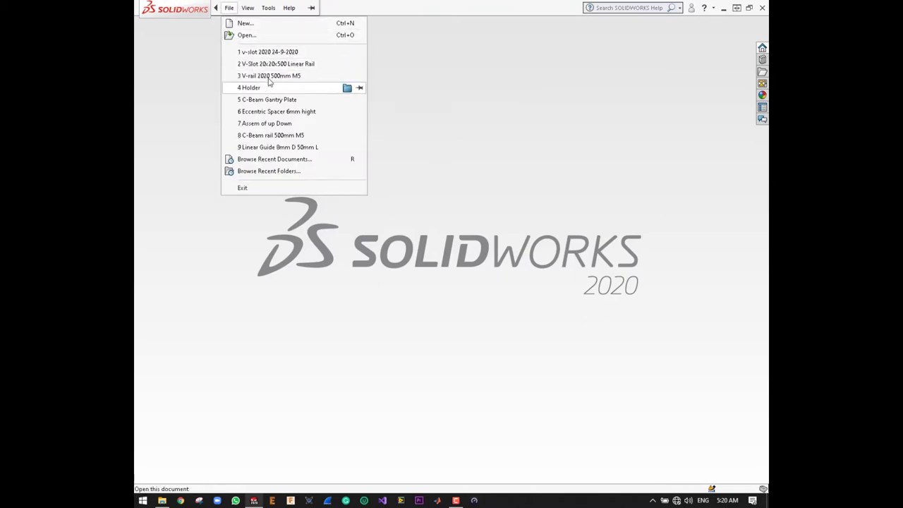
left_click(266, 52)
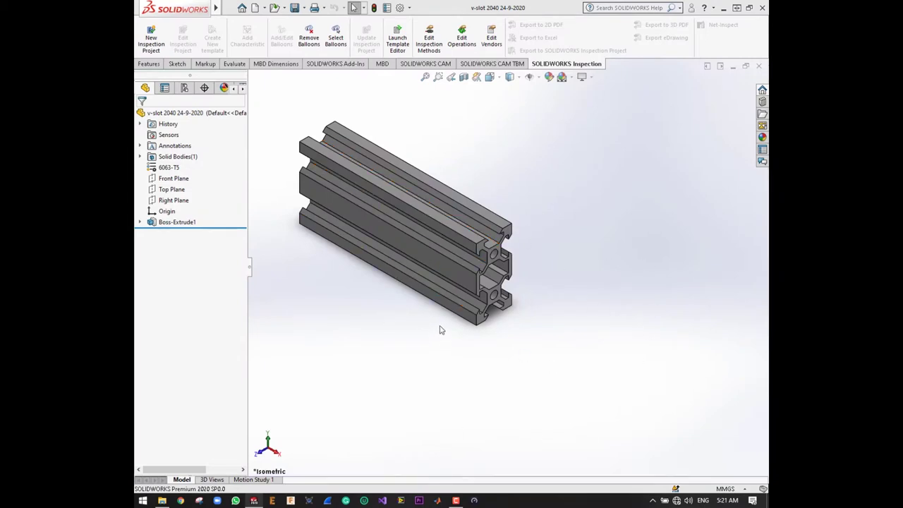
left_click(304, 8)
left_click(314, 35)
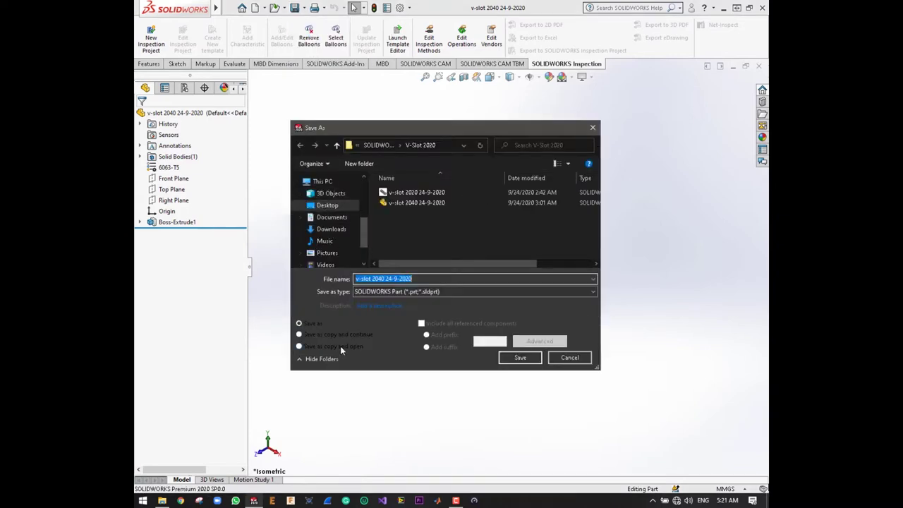
left_click(340, 345)
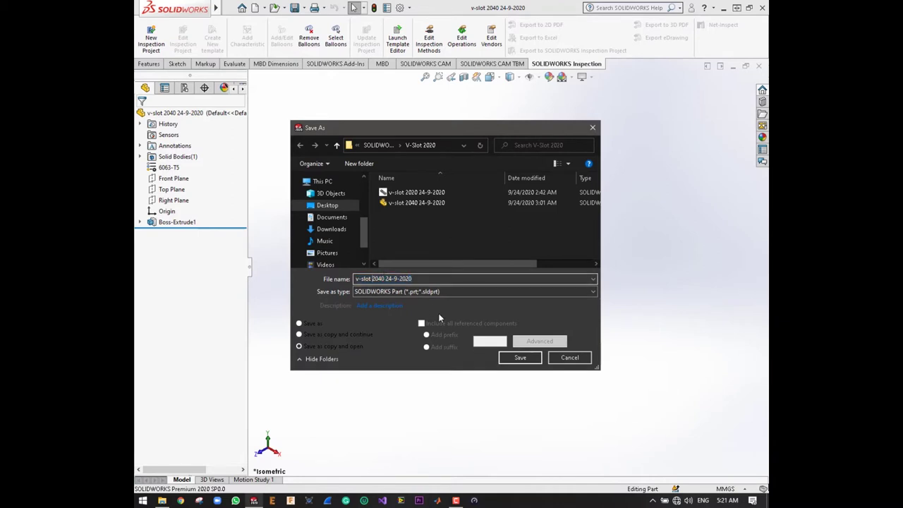
key("BackSpace")
type("6")
key("Return")
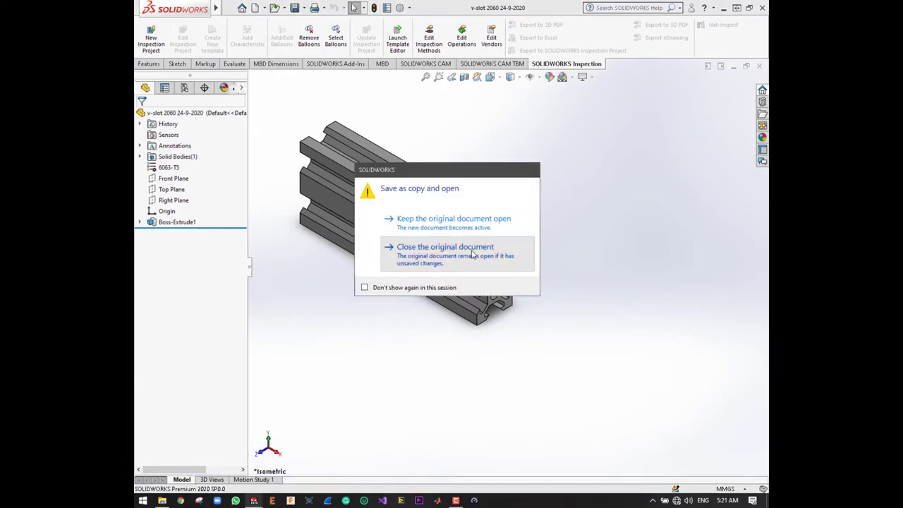
left_click(470, 248)
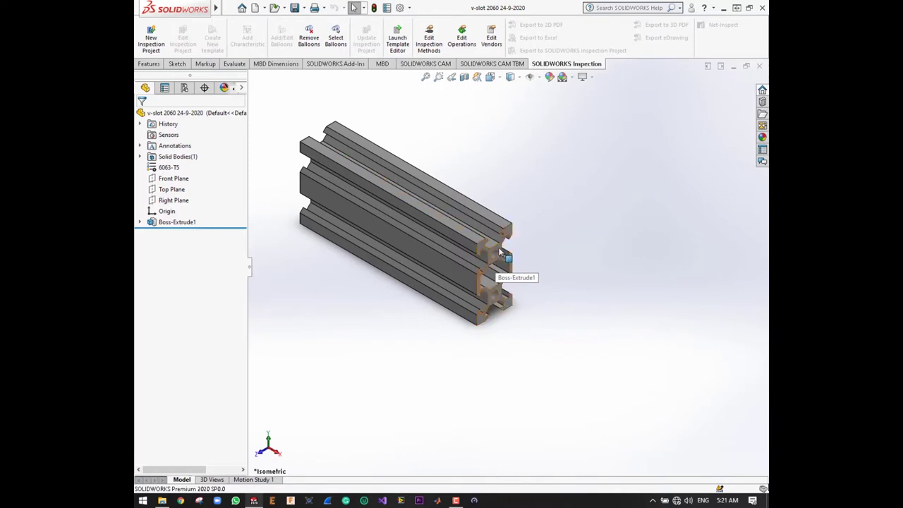
View the extrusion's end face Normal To and edit Boss-Extrude1's Sketch1.
left_click(499, 250)
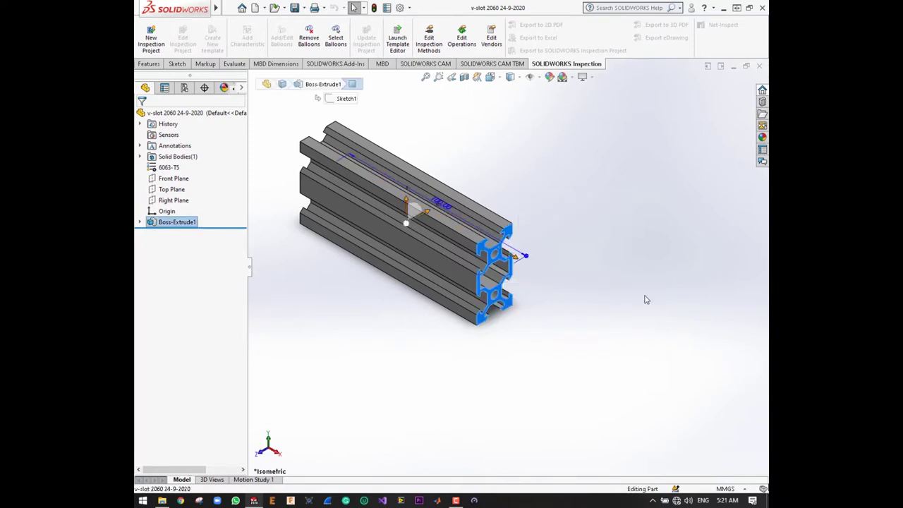
key("ctrl+8")
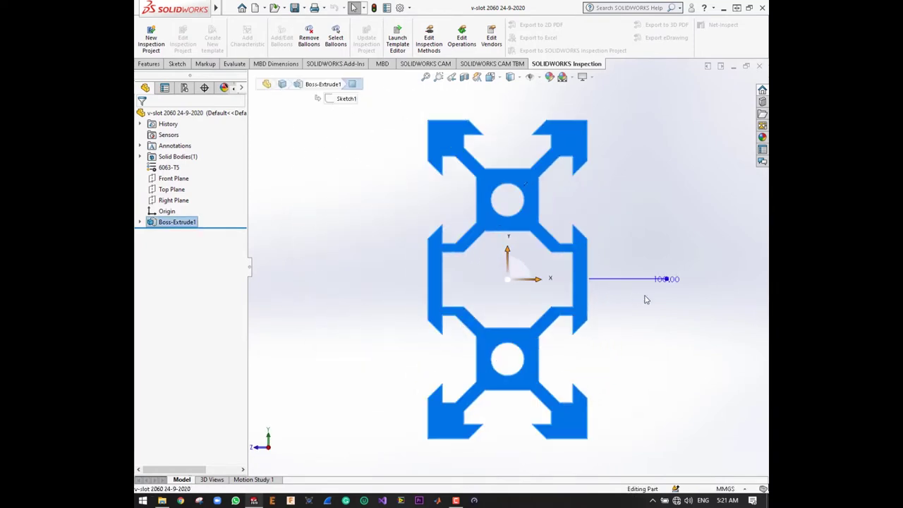
left_click(641, 352)
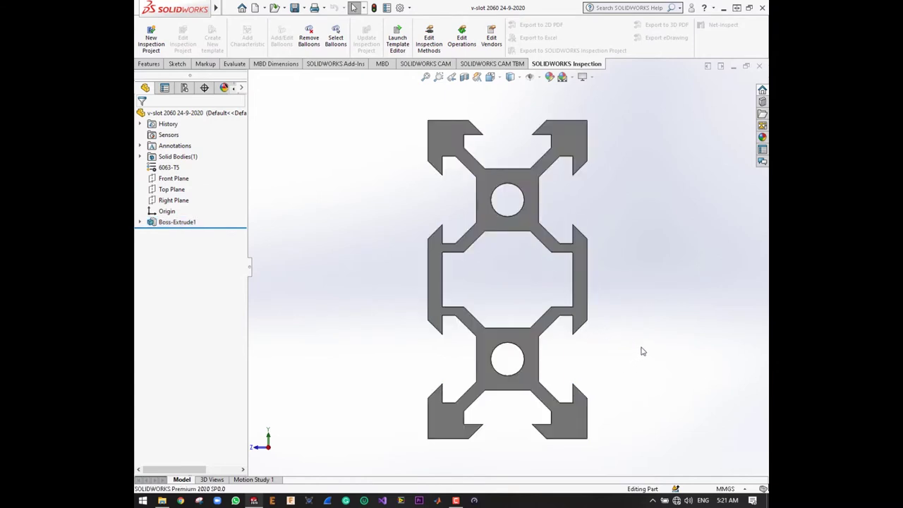
right_click(487, 219)
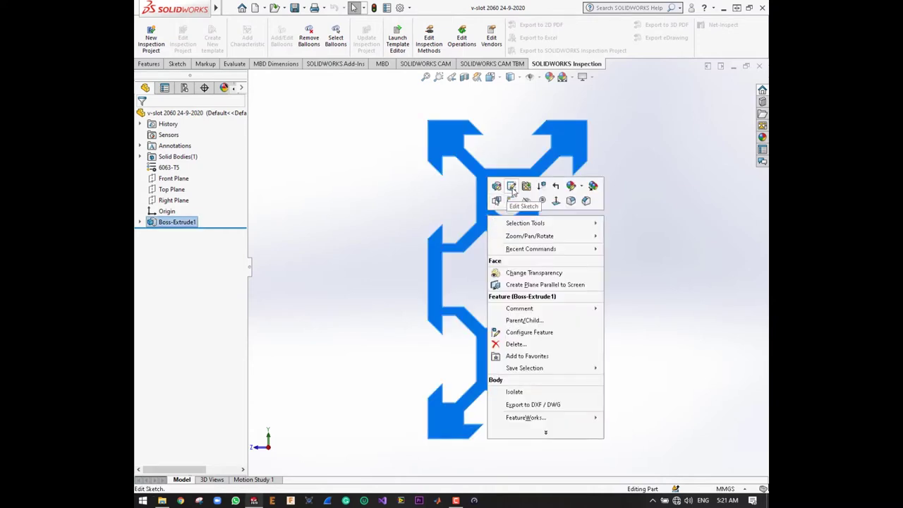
left_click(318, 235)
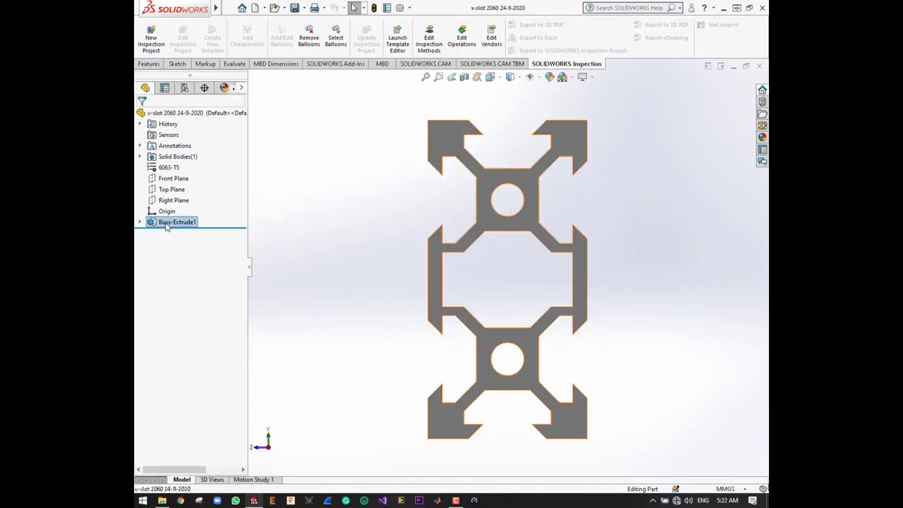
right_click(166, 223)
left_click(192, 197)
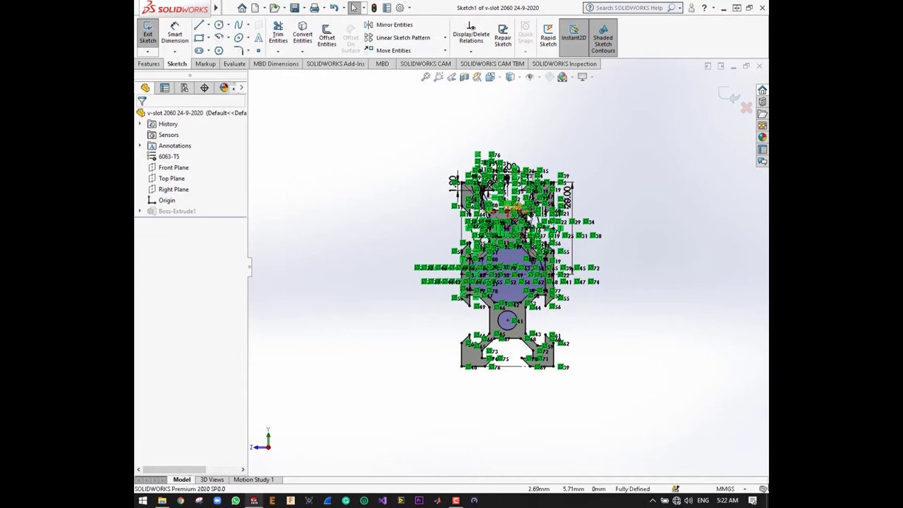
Turn off View Sketch Dimensions and View Sketch Relations, then select the lower circle.
left_click(540, 77)
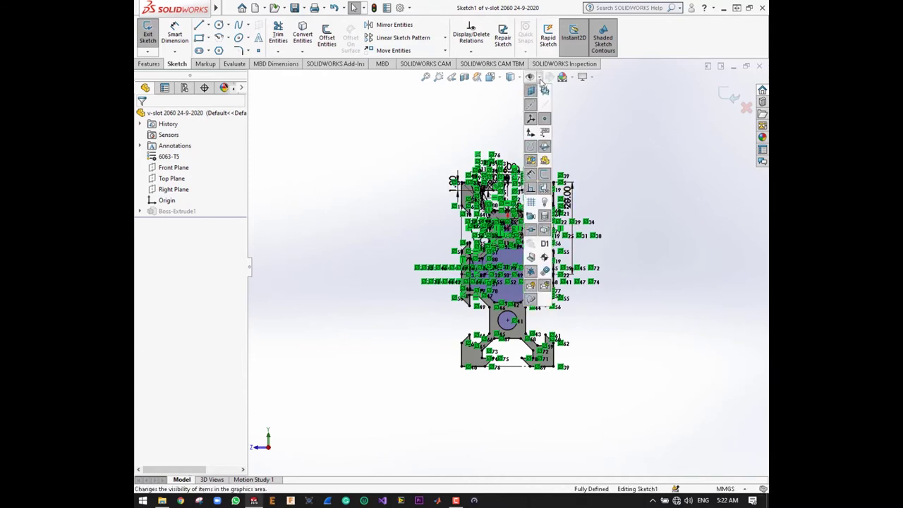
left_click(531, 176)
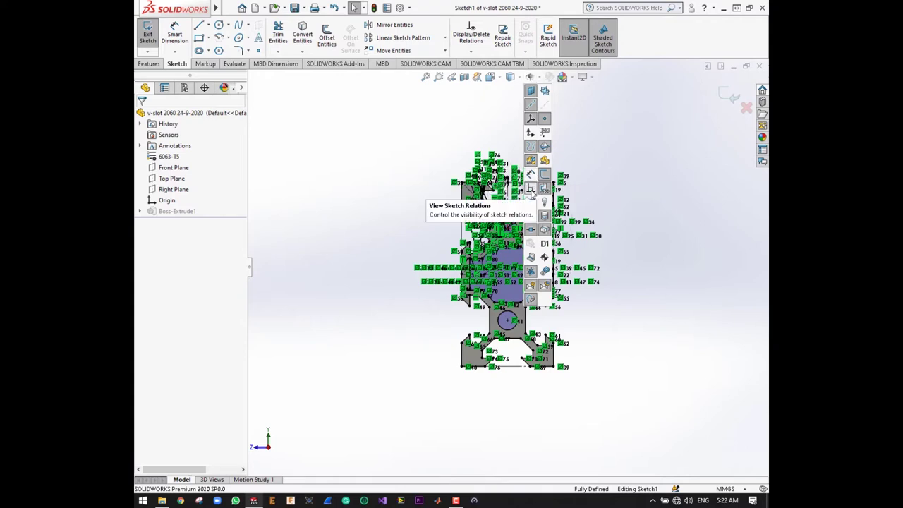
left_click(531, 189)
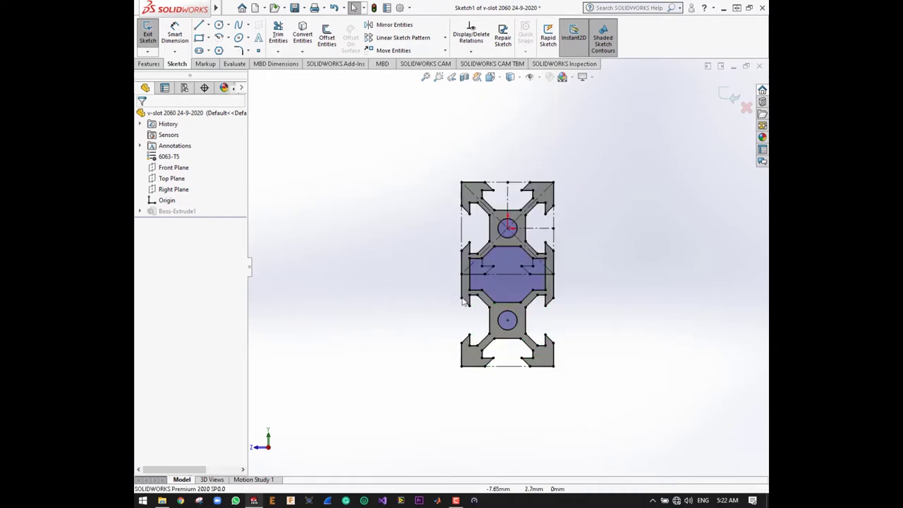
scroll(544, 234, "up", 2)
scroll(543, 233, "up", 1)
scroll(542, 298, "down", 3)
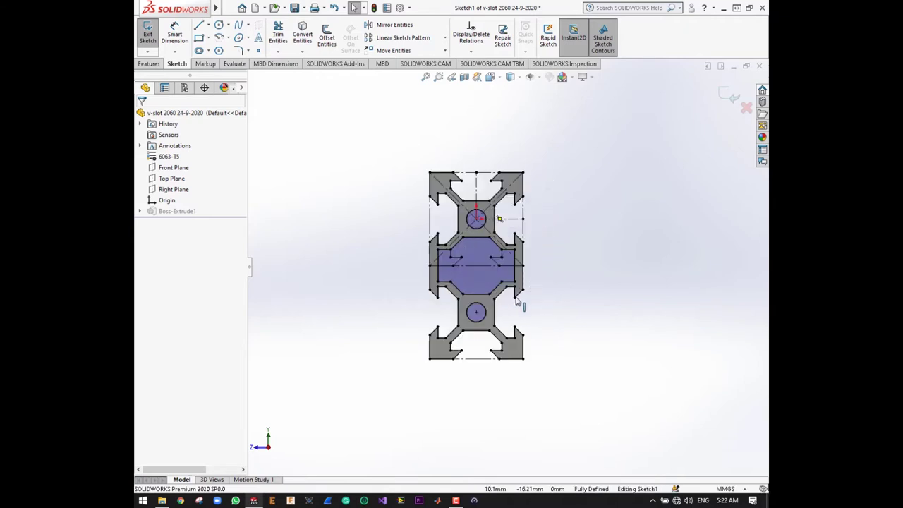
scroll(491, 311, "down", 3)
scroll(491, 332, "up", 4)
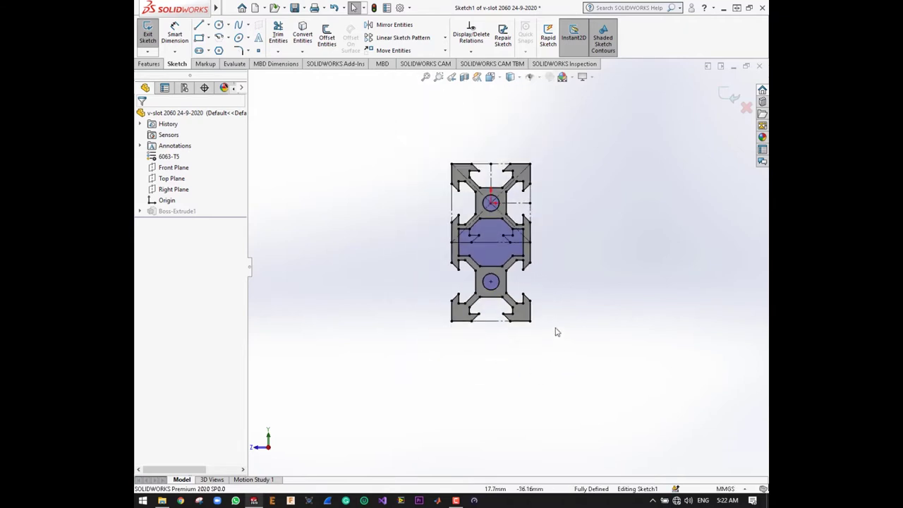
left_click(491, 289)
Draw a horizontal centerline from the lower circle's centre ending at point X 10, Y -20.
left_click(207, 24)
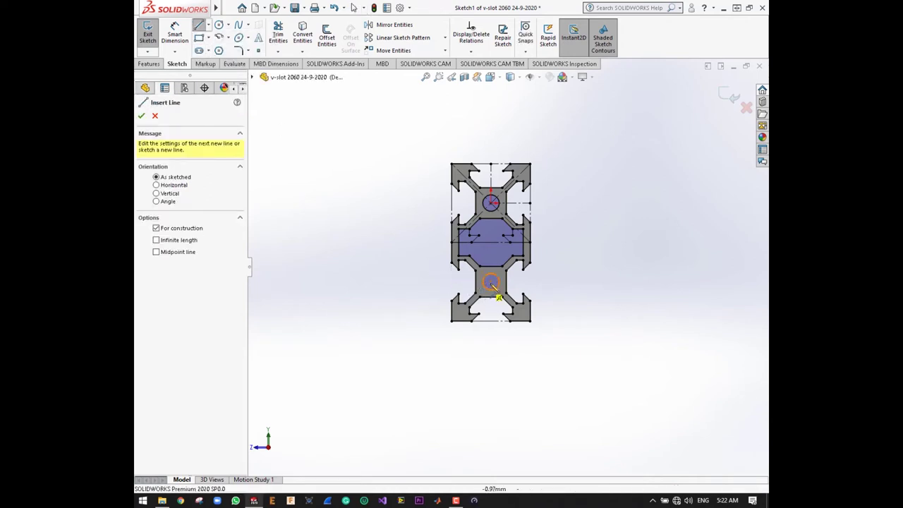
left_click(501, 288)
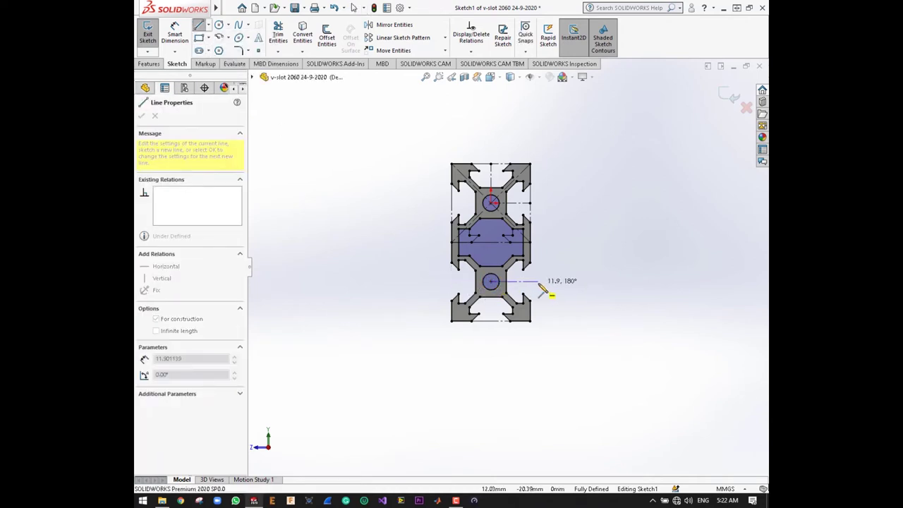
left_click(541, 282)
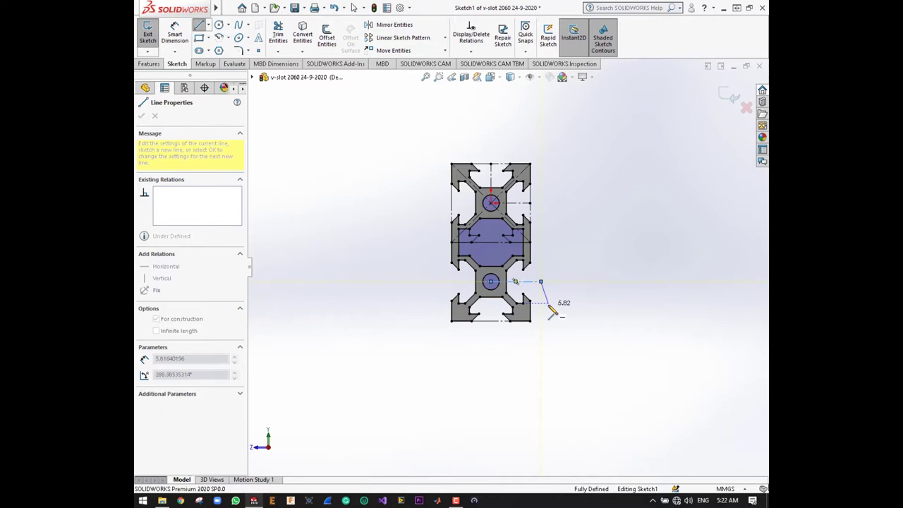
key("Escape")
left_click(534, 282)
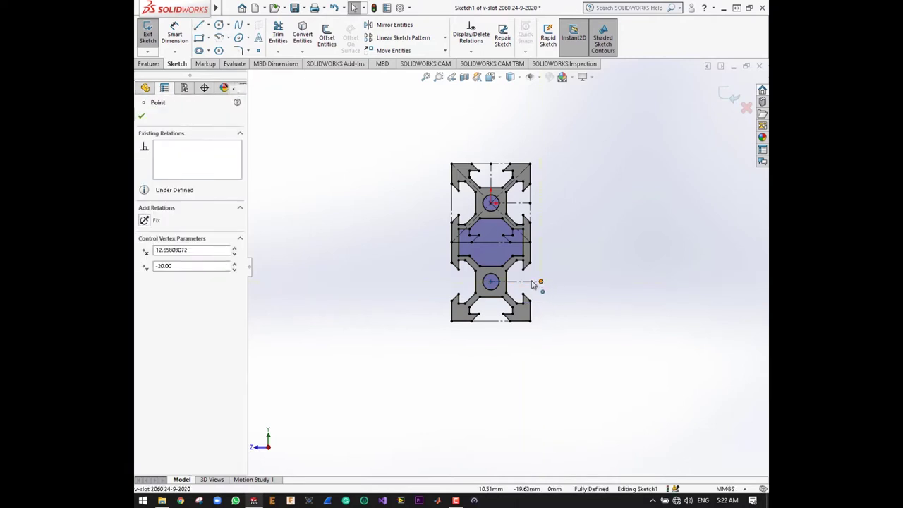
type("10")
key("Return")
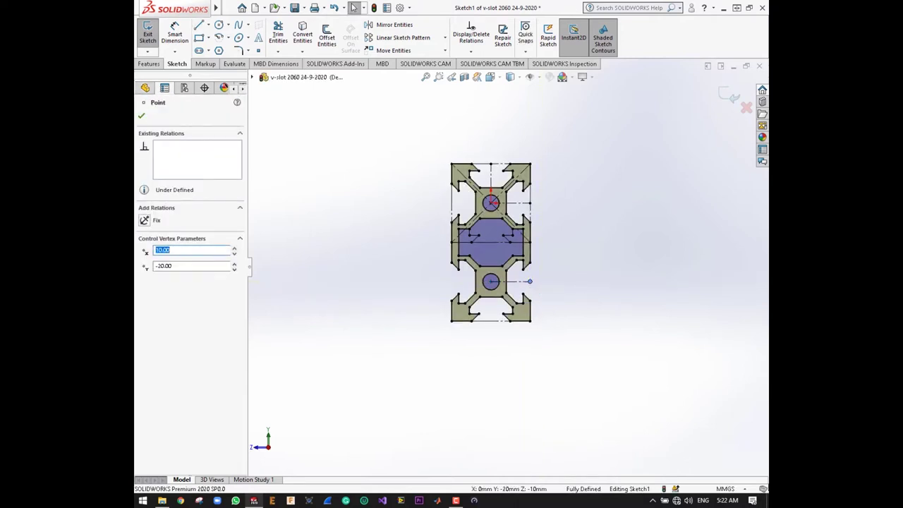
scroll(570, 287, "down", 3)
key("Escape")
scroll(512, 296, "up", 3)
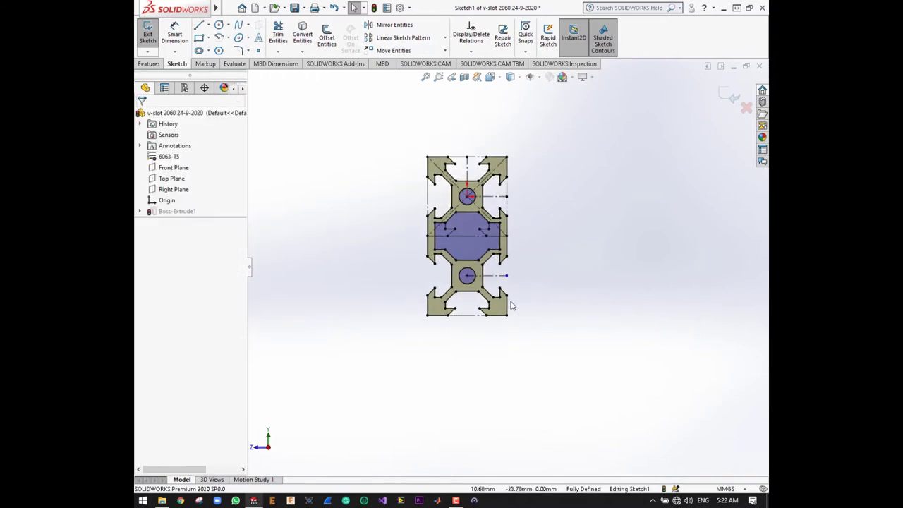
scroll(499, 287, "down", 1)
scroll(487, 279, "down", 2)
scroll(476, 235, "up", 4)
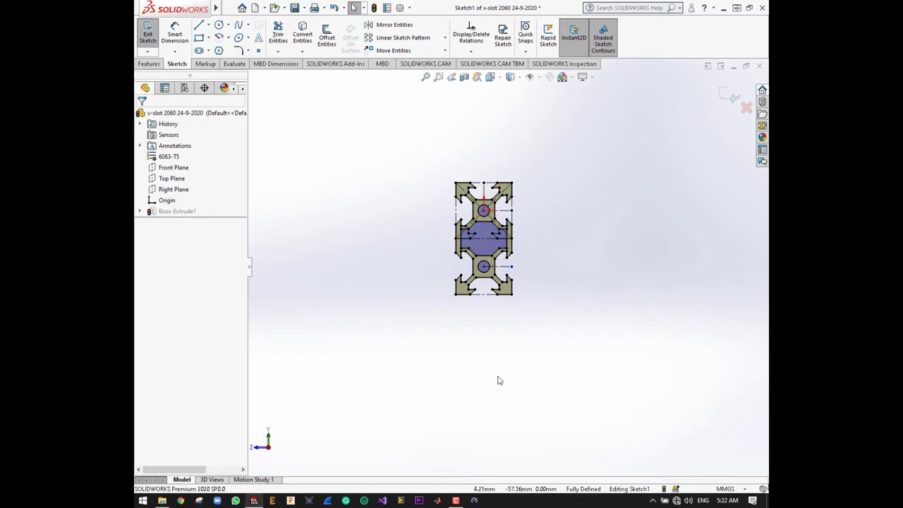
Select the lower outline's right-side edges, from beside the lower circle to the bottom right.
scroll(511, 303, "down", 2)
scroll(505, 282, "down", 1)
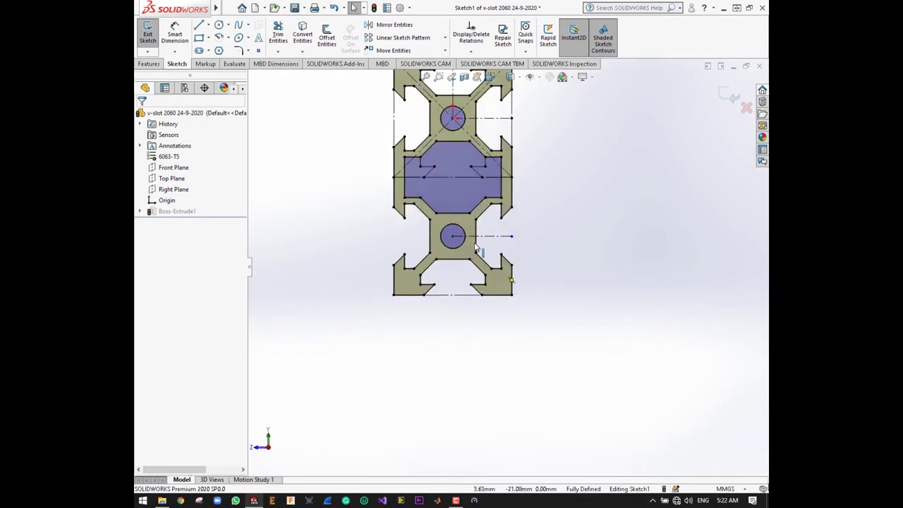
scroll(494, 260, "down", 1)
left_click(484, 258)
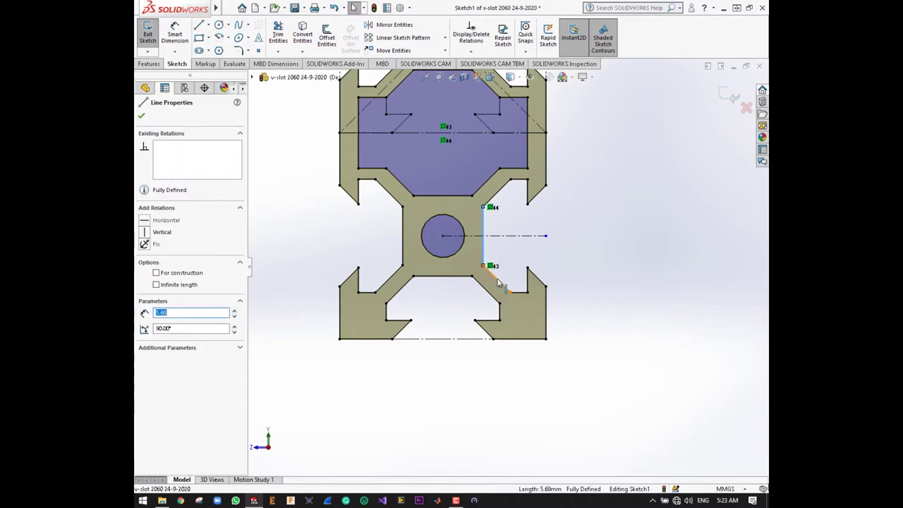
left_click(520, 293, "ctrl")
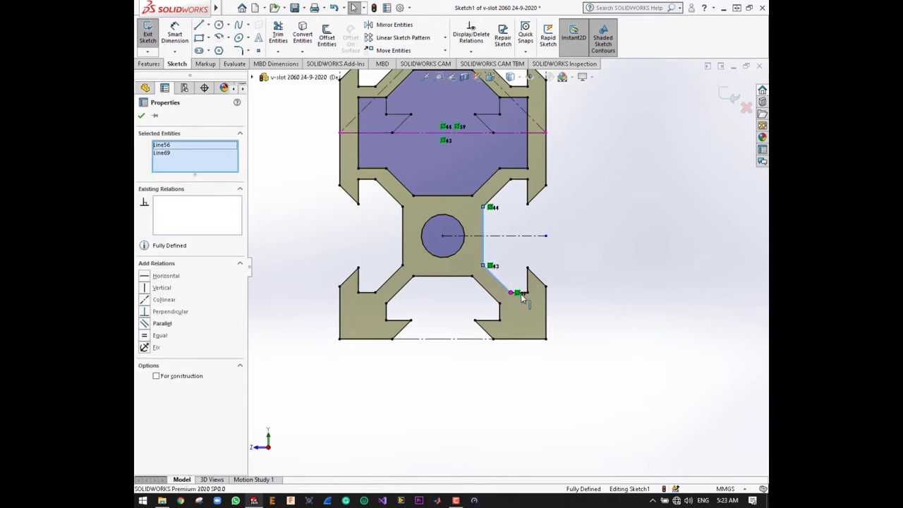
left_click(527, 278, "ctrl")
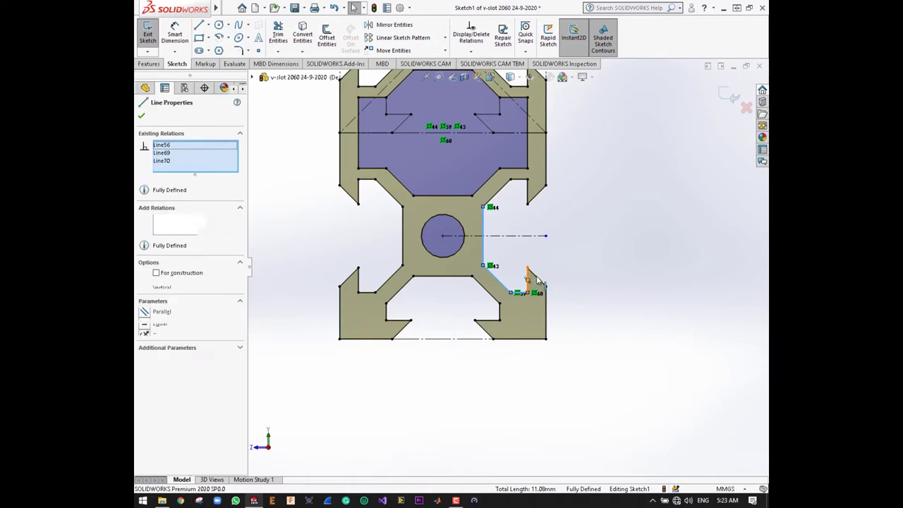
left_click(541, 284, "ctrl")
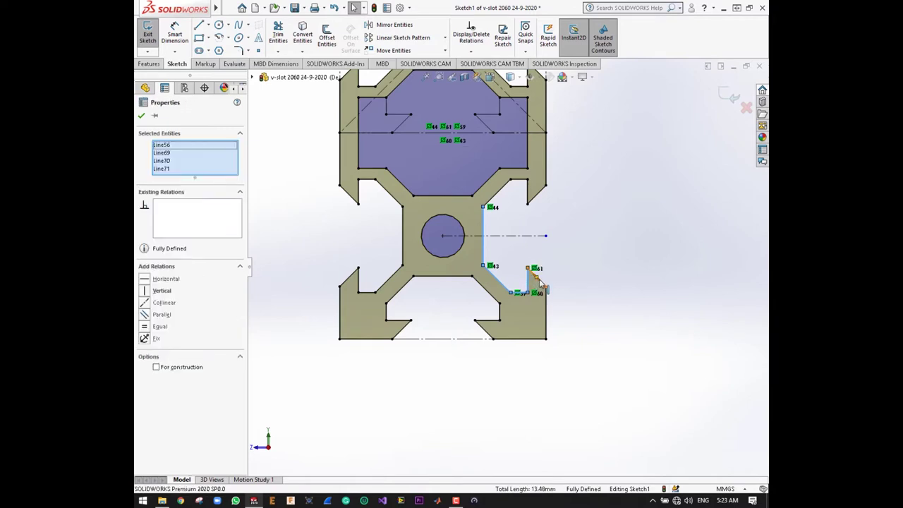
left_click(547, 314, "ctrl")
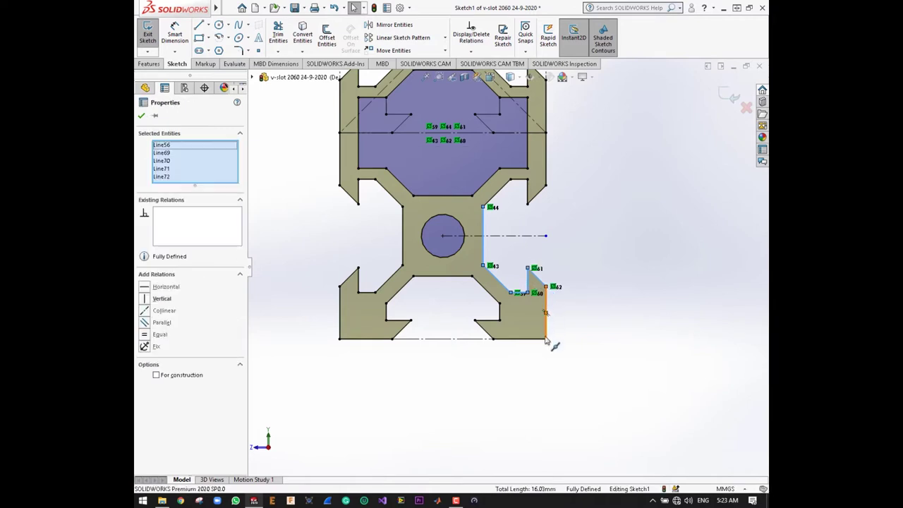
left_click(545, 339, "ctrl")
left_click(536, 340, "ctrl")
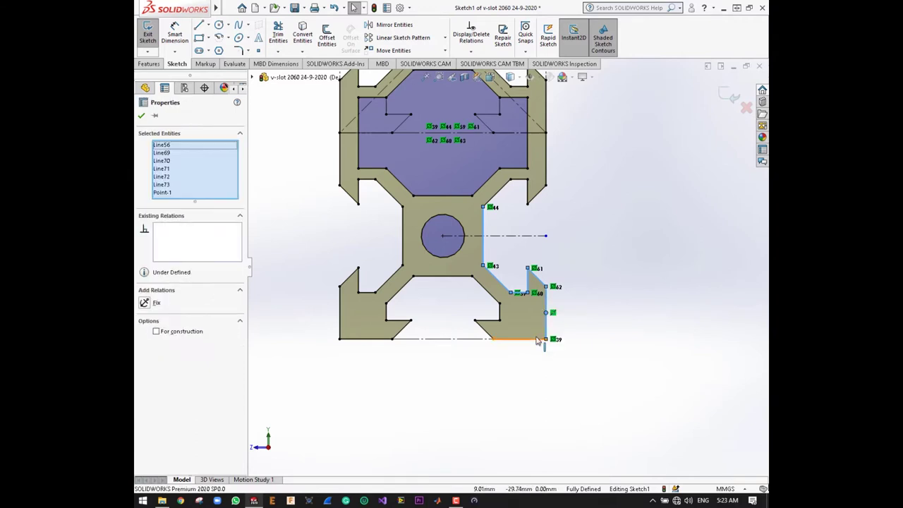
Add the bottom slot, left notch and left edges down to the bottom-left corner to the selection.
left_click(487, 336, "ctrl")
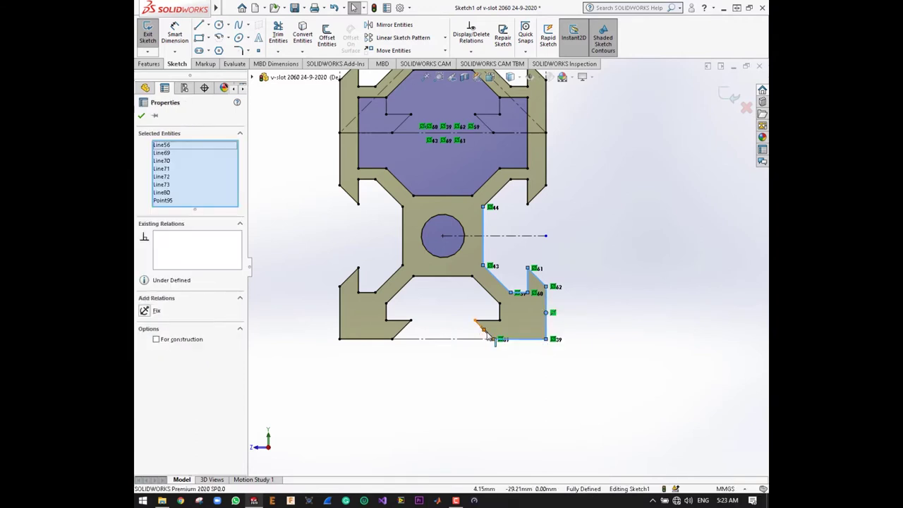
left_click(493, 324, "ctrl")
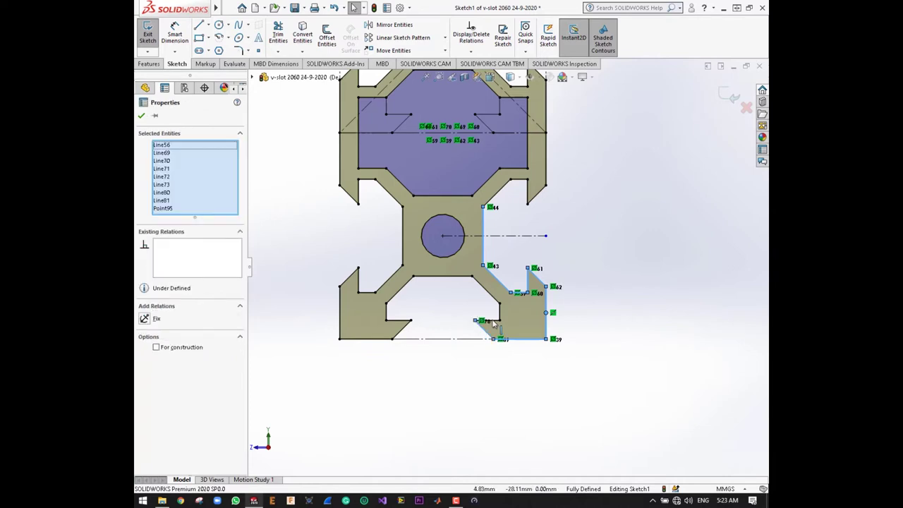
left_click(502, 316)
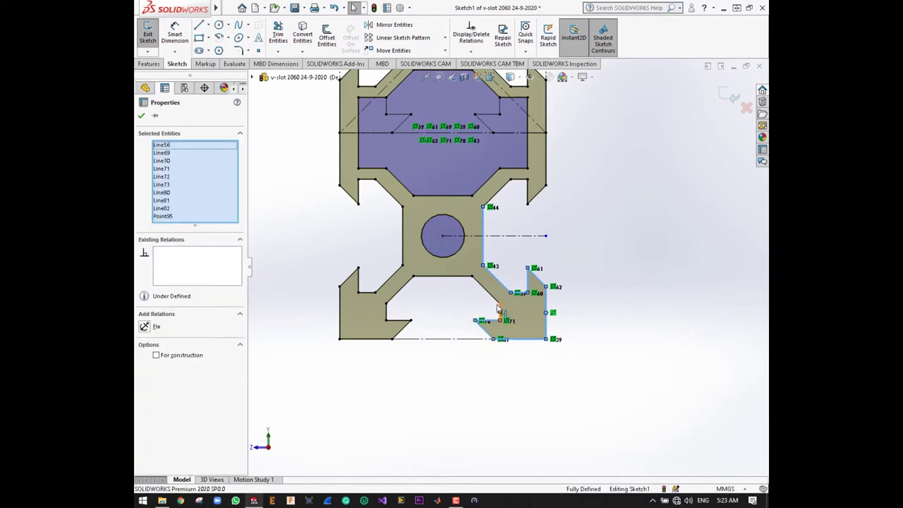
left_click(494, 299, "ctrl")
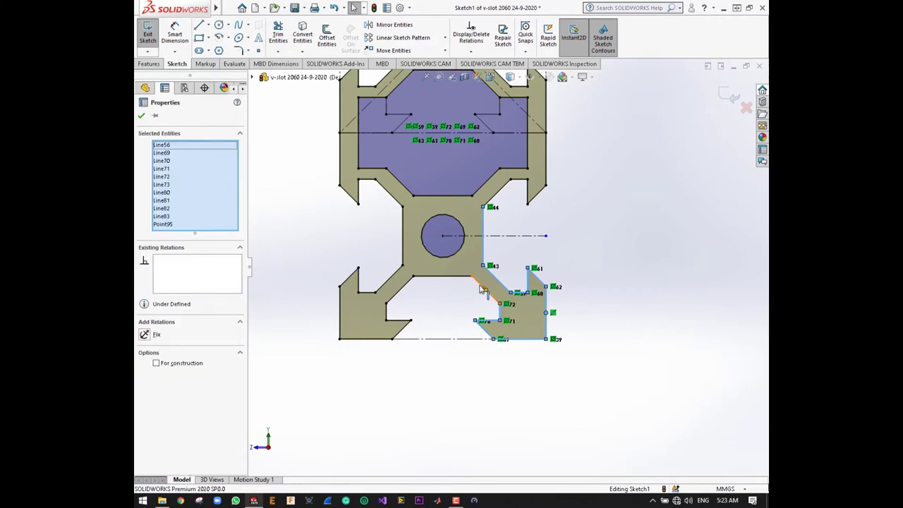
left_click(467, 285, "ctrl")
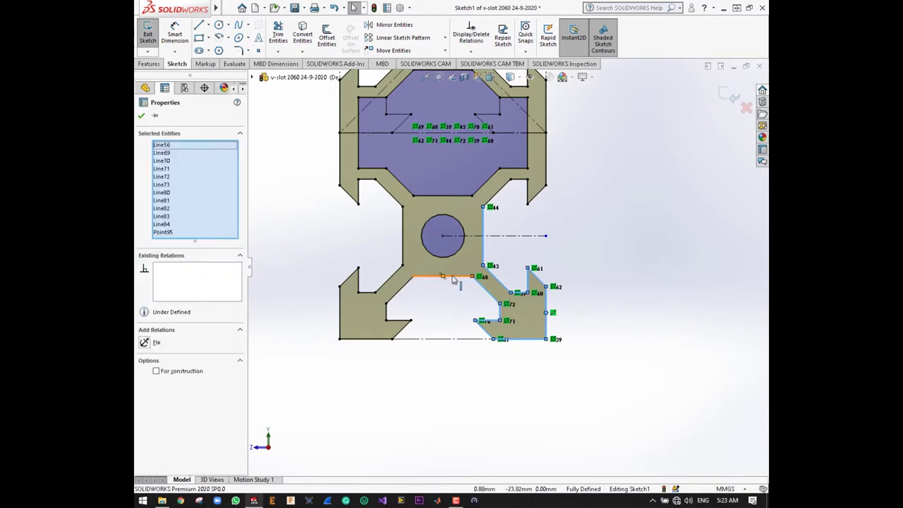
left_click(421, 279, "ctrl")
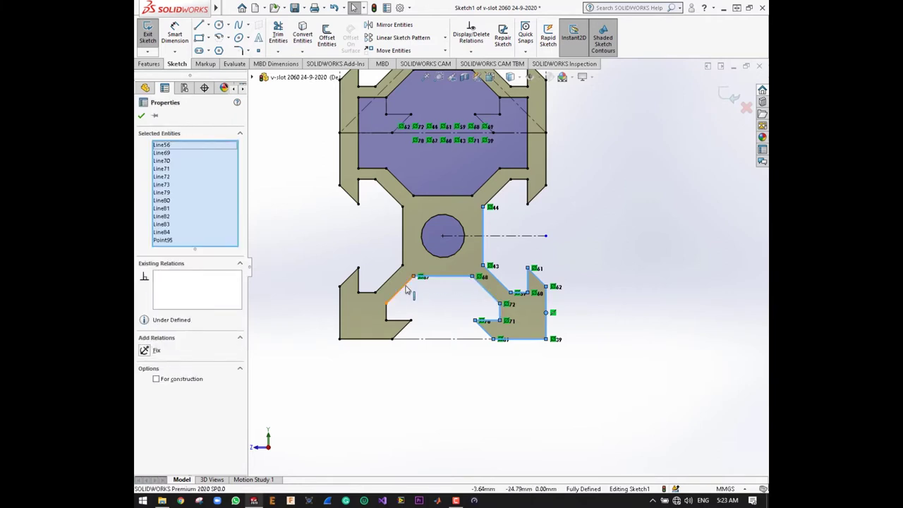
left_click(387, 314)
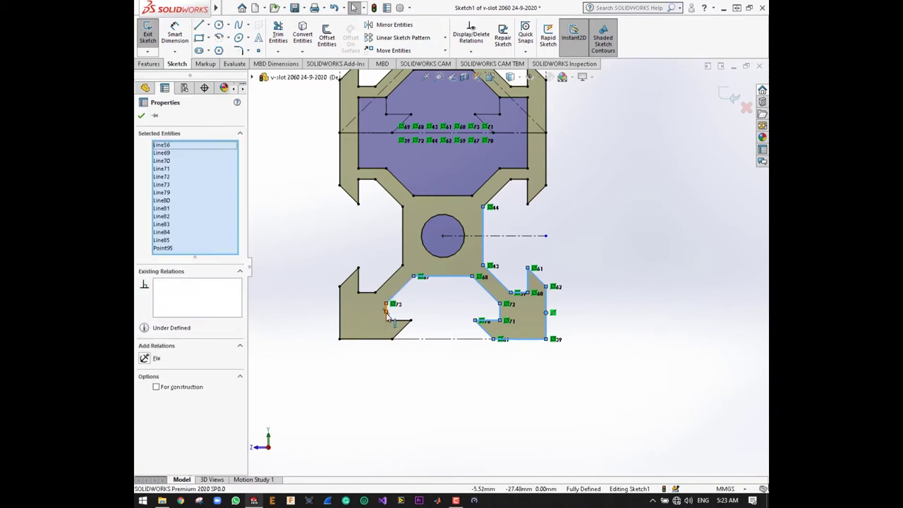
left_click(386, 311)
left_click(400, 321)
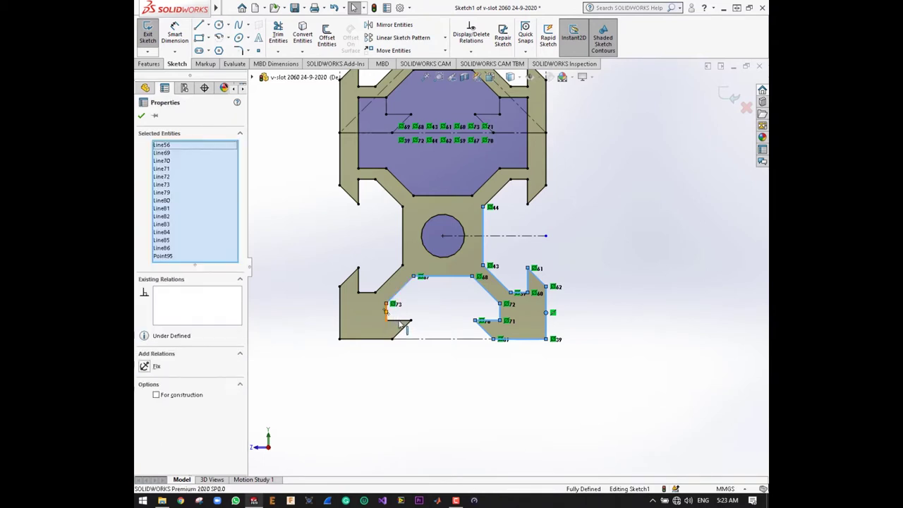
left_click(400, 333, "ctrl")
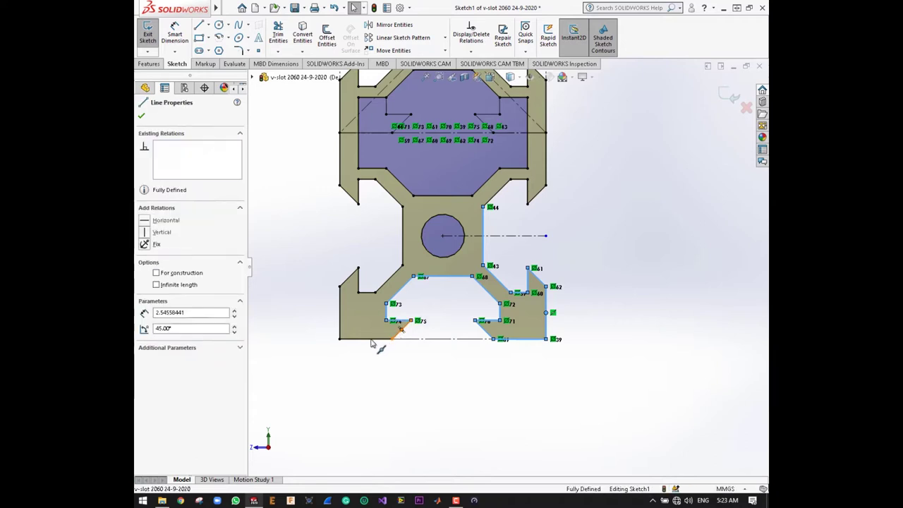
left_click(373, 339, "ctrl")
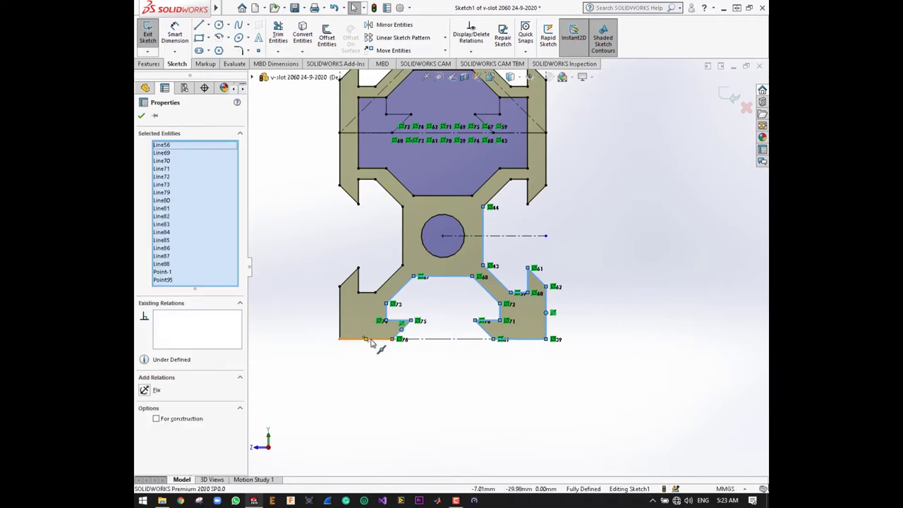
left_click(340, 313, "ctrl")
Add the remaining left-notch and circle-side edges and make all selected edges construction geometry.
left_click(352, 279, "ctrl")
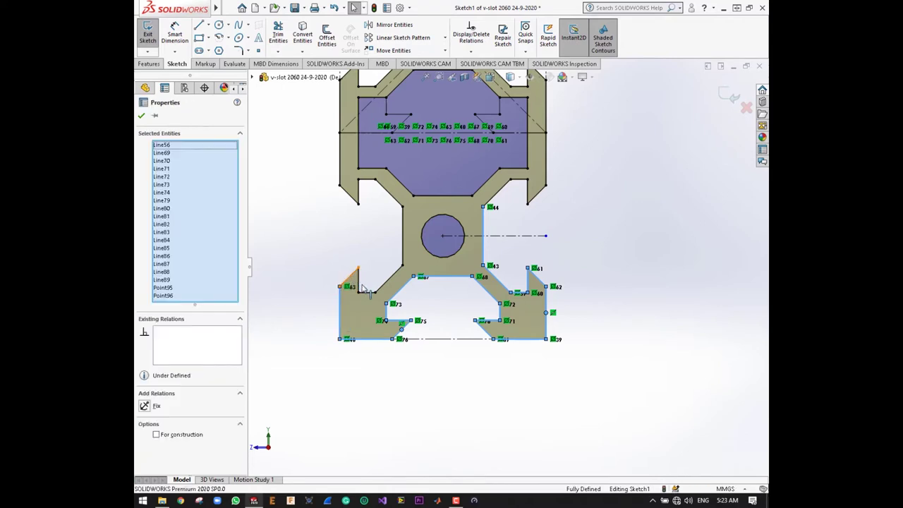
left_click(360, 282, "ctrl")
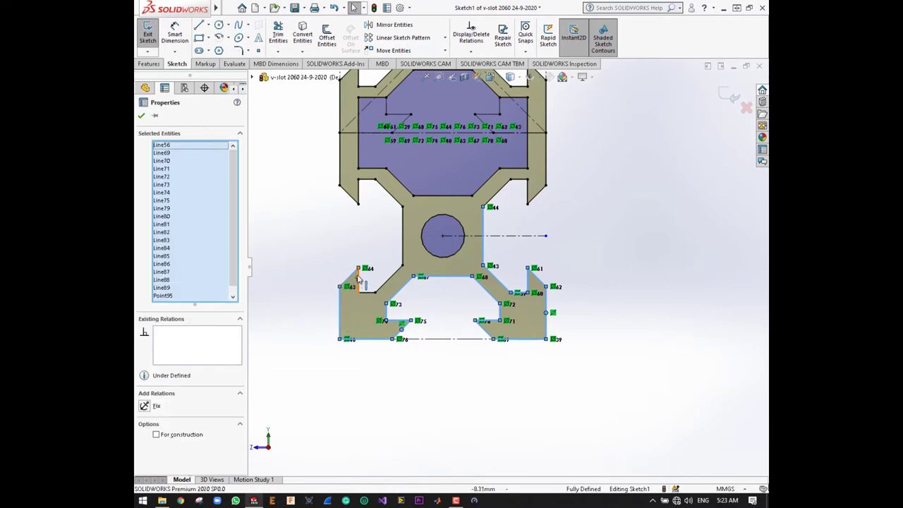
left_click(360, 285)
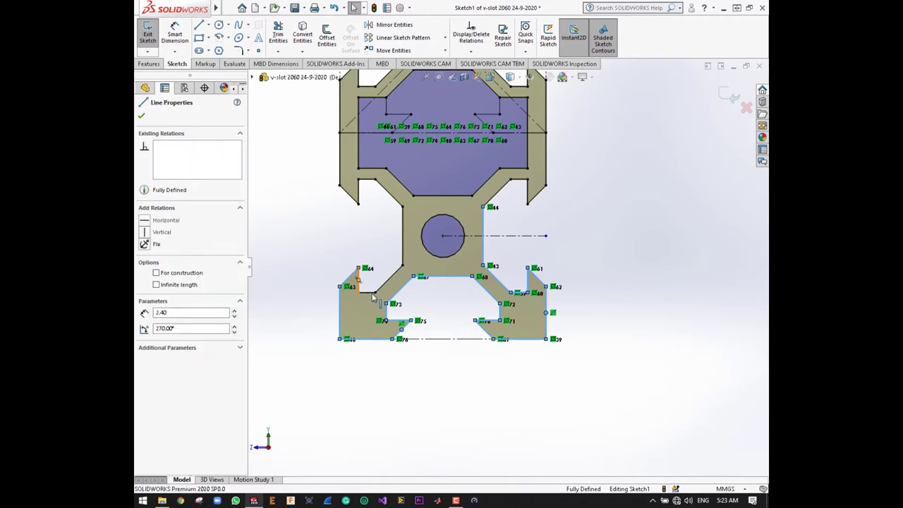
left_click(373, 295, "ctrl")
left_click(385, 291)
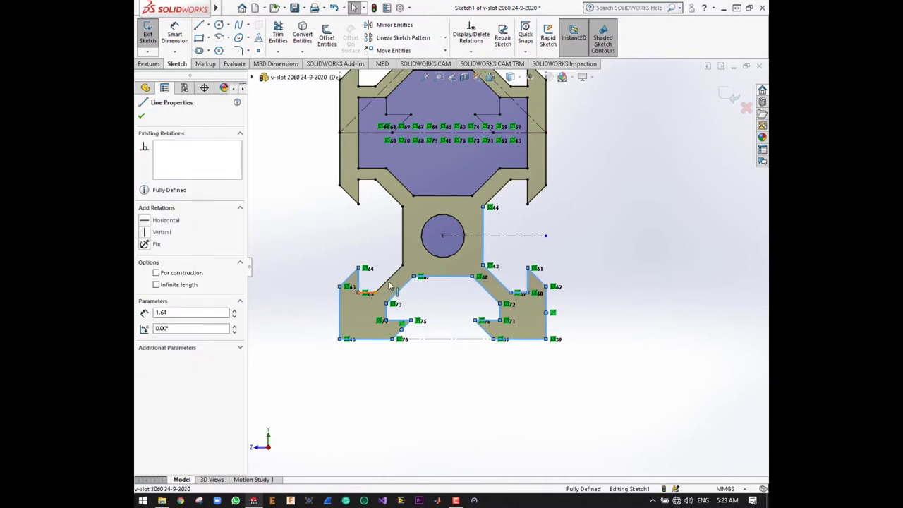
left_click(394, 277, "ctrl")
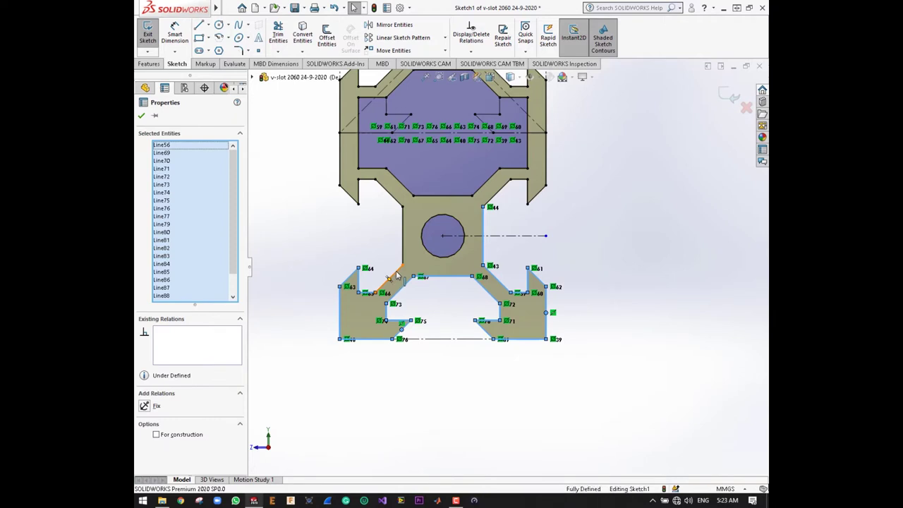
left_click(403, 251, "ctrl")
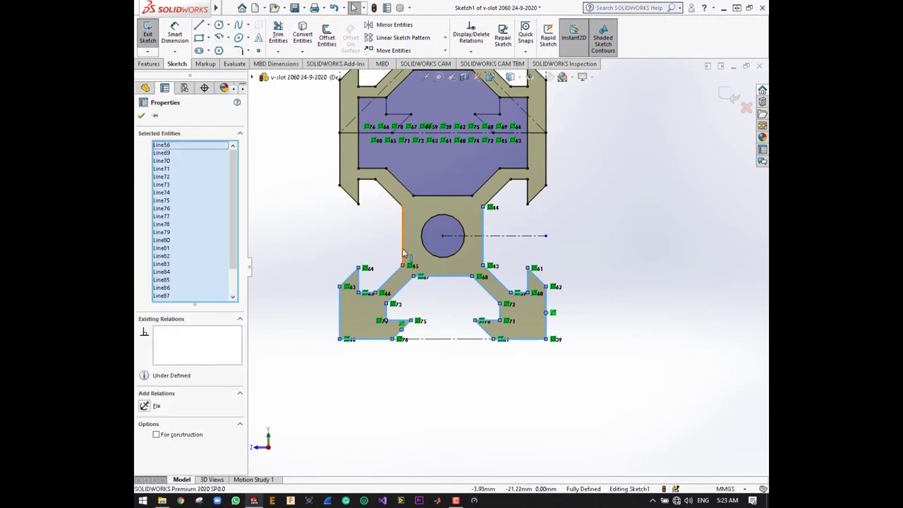
left_click(404, 252, "ctrl")
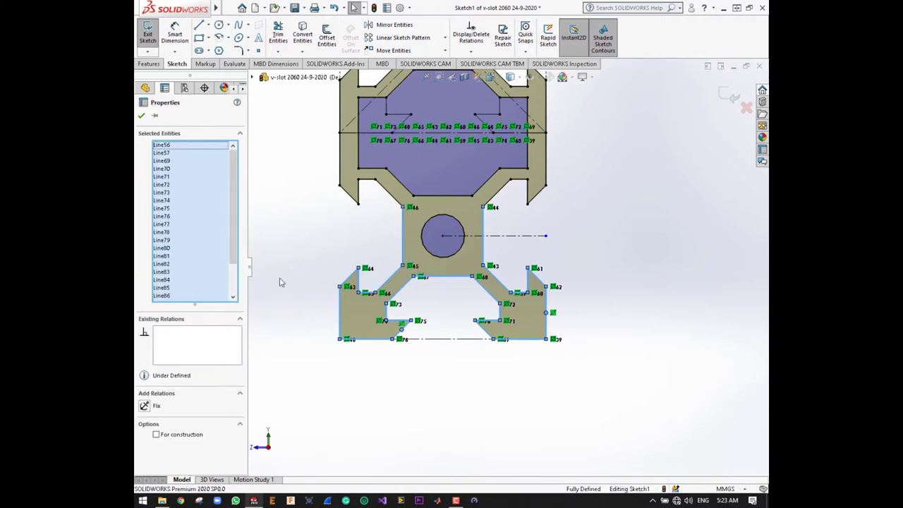
left_click(179, 438)
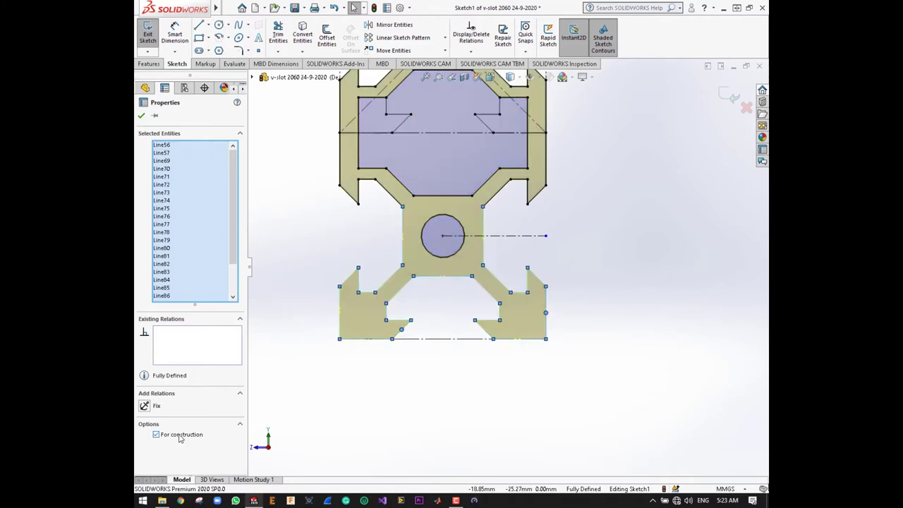
Fit the sketch to view and box-select the upper profile geometry.
left_click(141, 118)
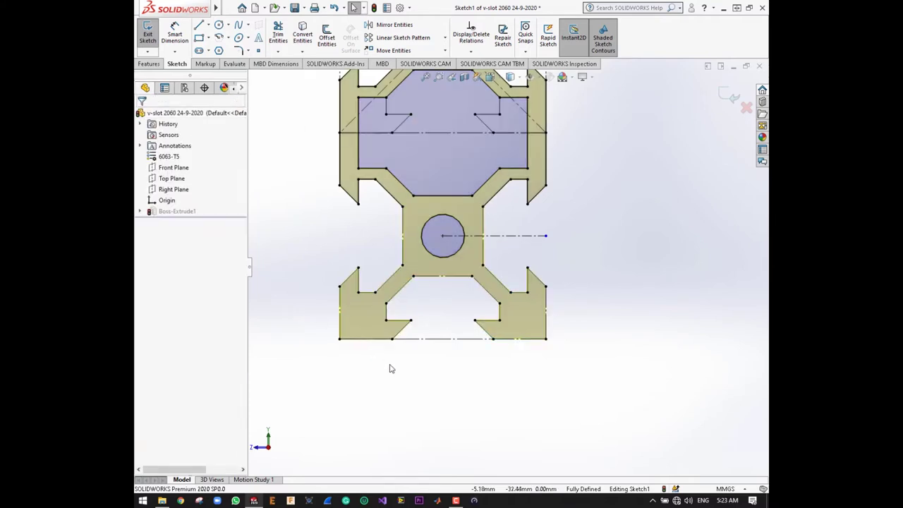
key("f")
scroll(589, 254, "down", 2)
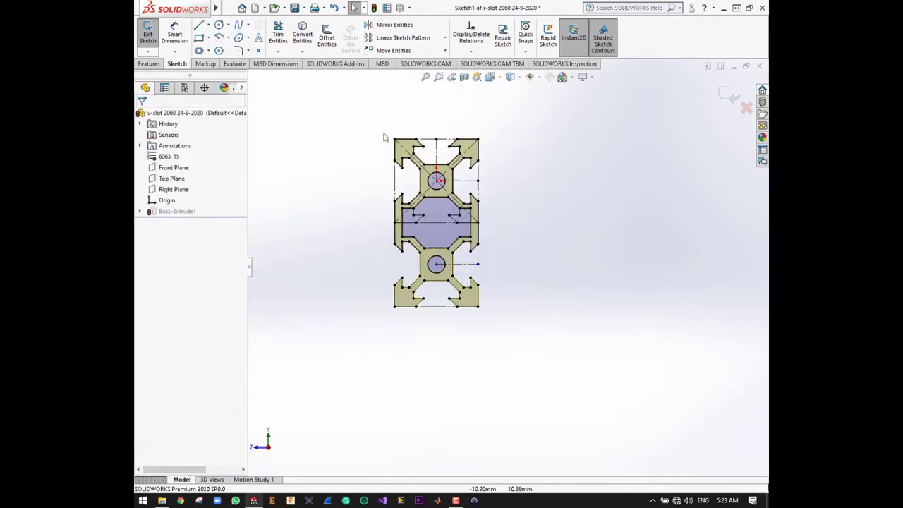
mouse_move(365, 123)
left_mouse_down()
mouse_move(489, 221)
mouse_move(505, 260)
left_mouse_up()
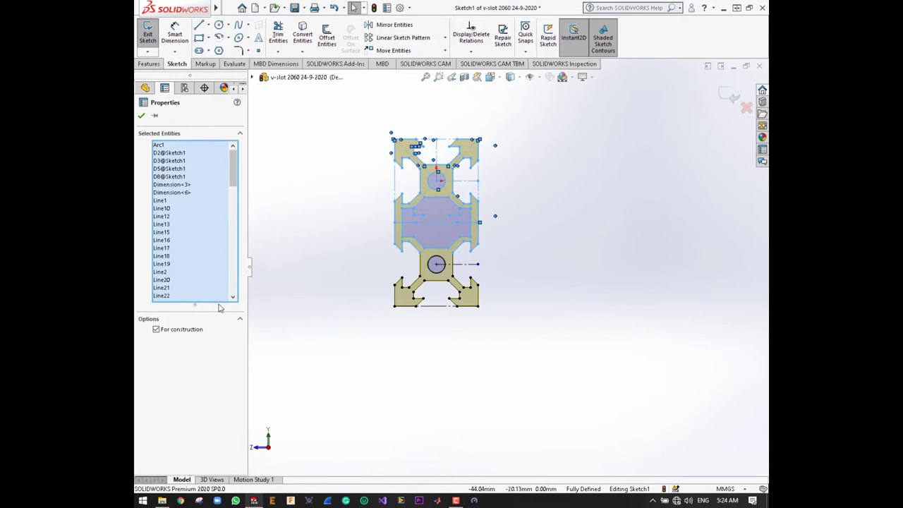
Mirror the selected upper geometry downward about the line beside the lower circle.
left_click(392, 25)
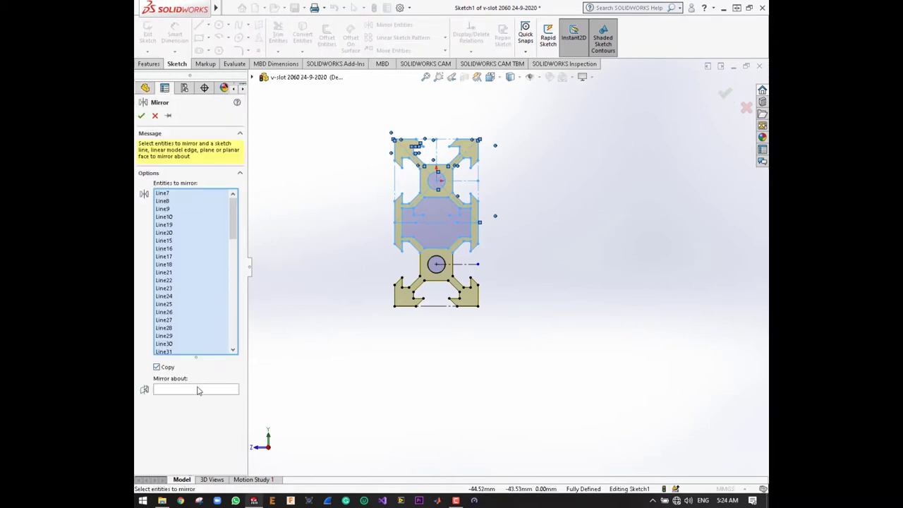
left_click(198, 390)
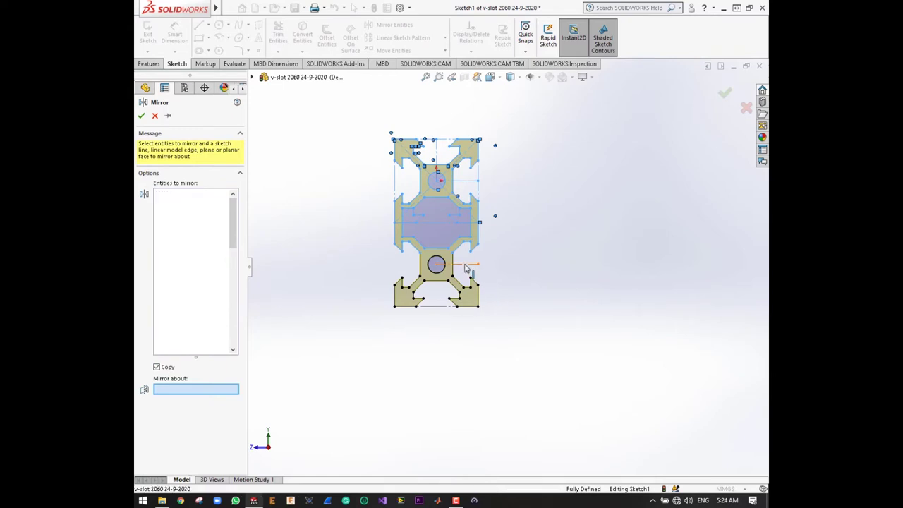
left_click(465, 304)
scroll(512, 337, "down", 4)
scroll(512, 337, "up", 3)
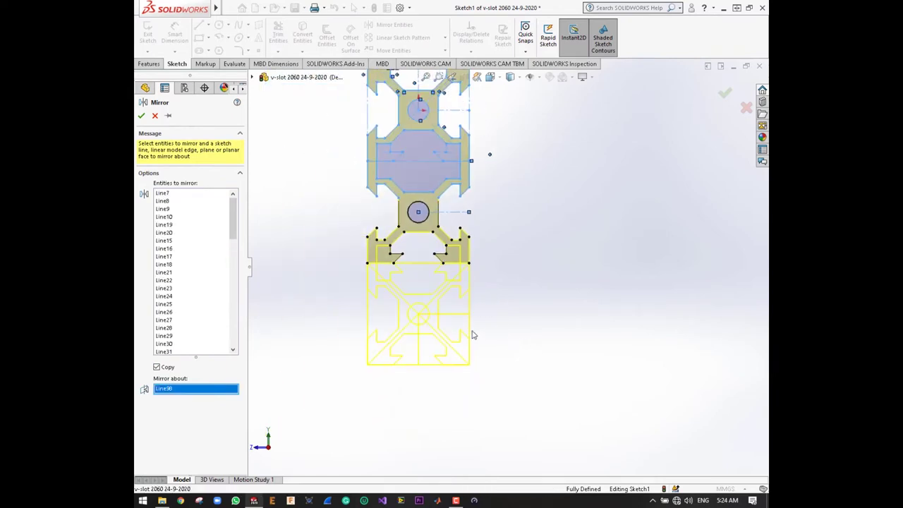
left_click(141, 116)
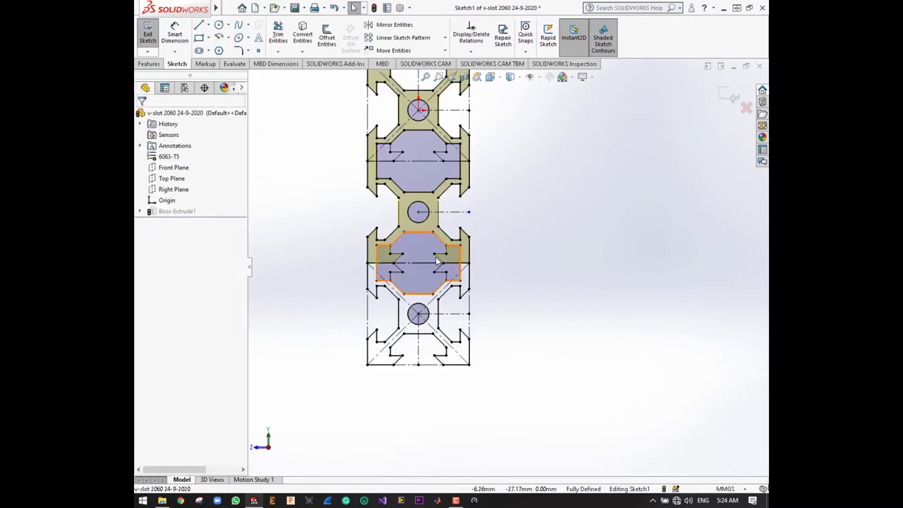
scroll(495, 266, "down", 3)
scroll(495, 265, "up", 2)
scroll(486, 276, "up", 2)
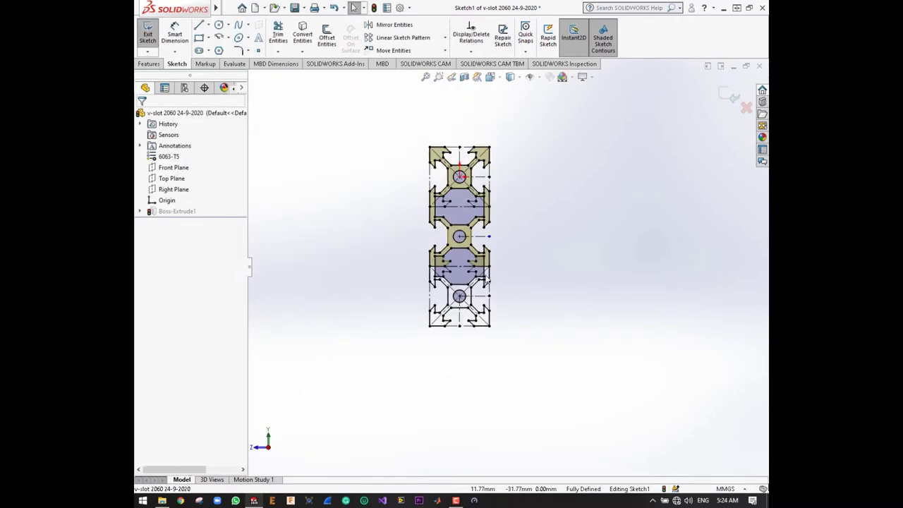
scroll(494, 261, "down", 2)
scroll(504, 233, "down", 3)
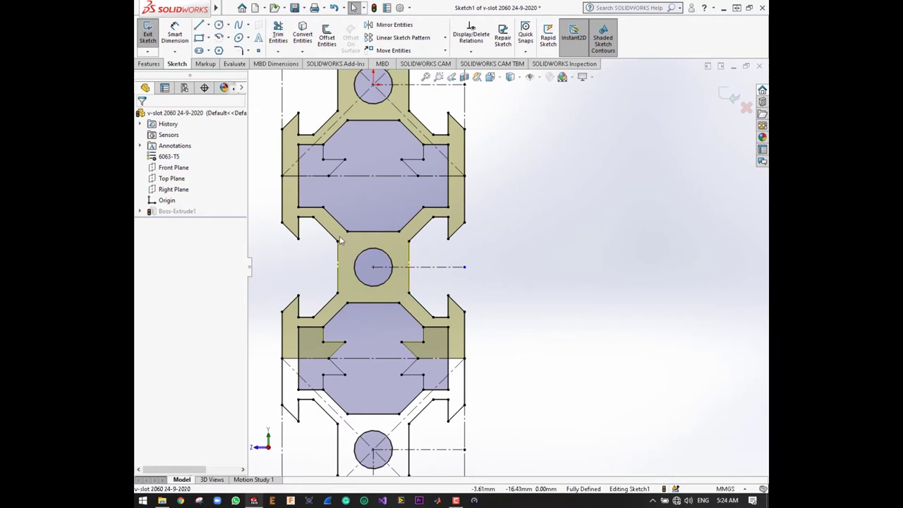
Draw two 5.68 mm vertical lines closing both sides of the middle web, then exit the sketch.
left_click(199, 26)
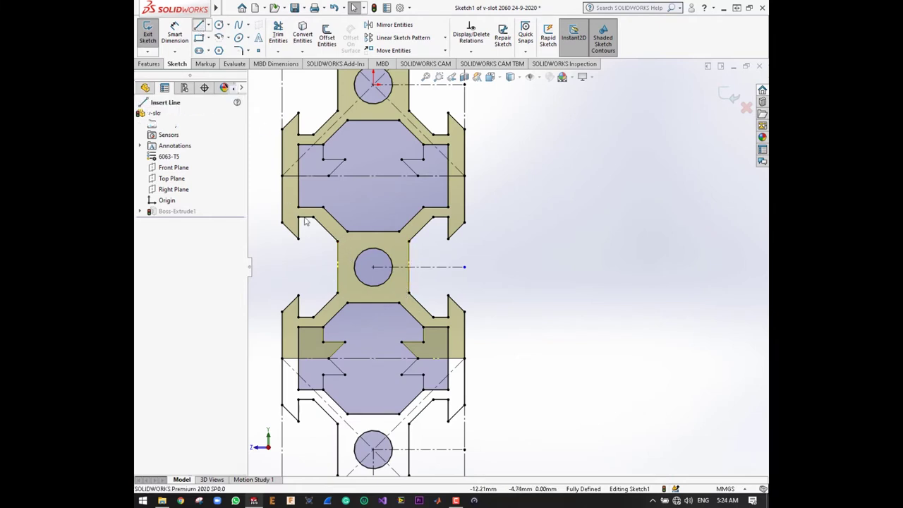
left_click(338, 240)
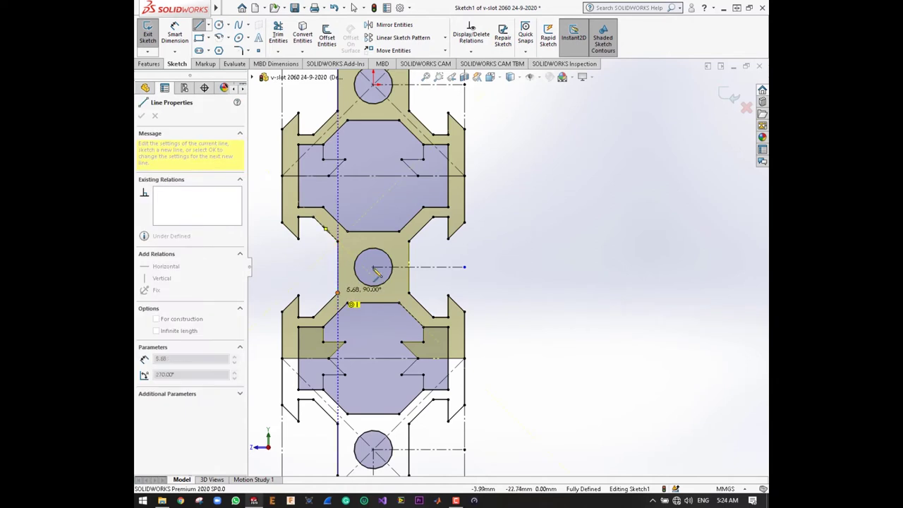
left_click(409, 241)
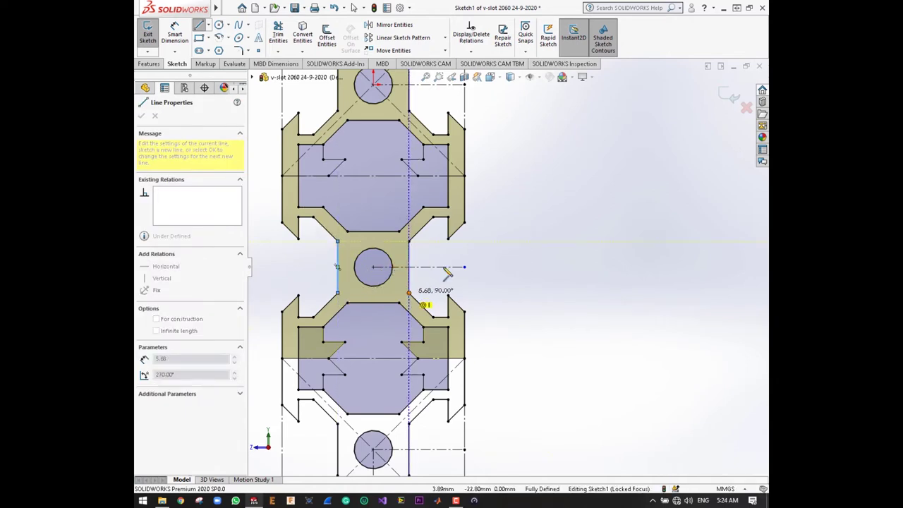
left_click(408, 292)
scroll(452, 285, "down", 5)
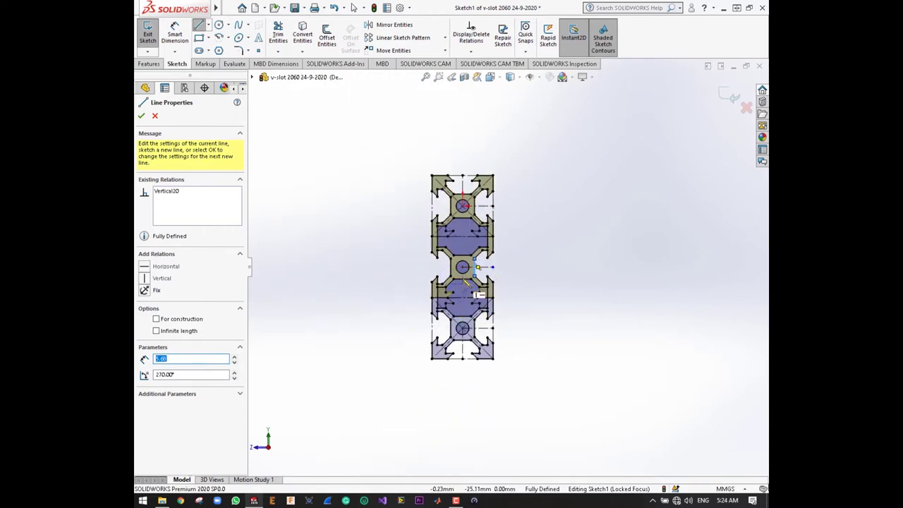
left_click(147, 36)
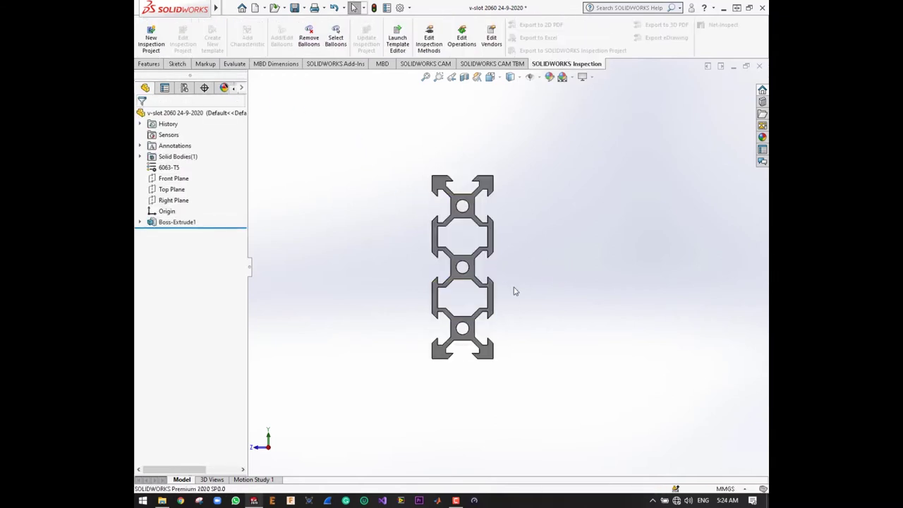
Inspect the extruded profile from the isometric, end-face and side views.
key("ctrl+7")
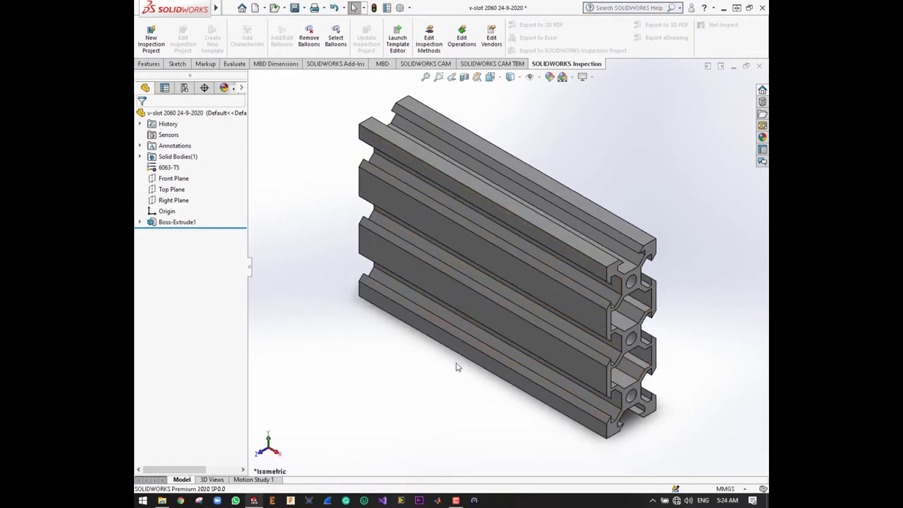
key("Left")
key("ctrl+4")
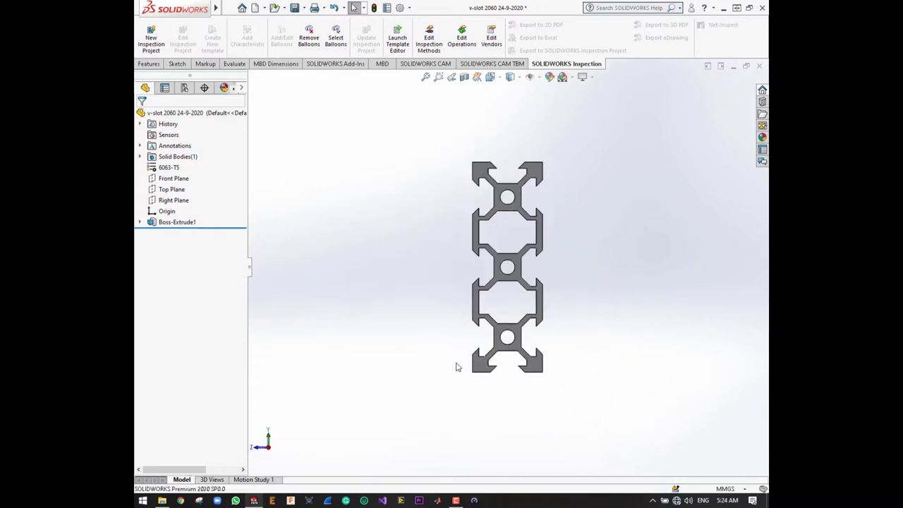
key("shift+Up")
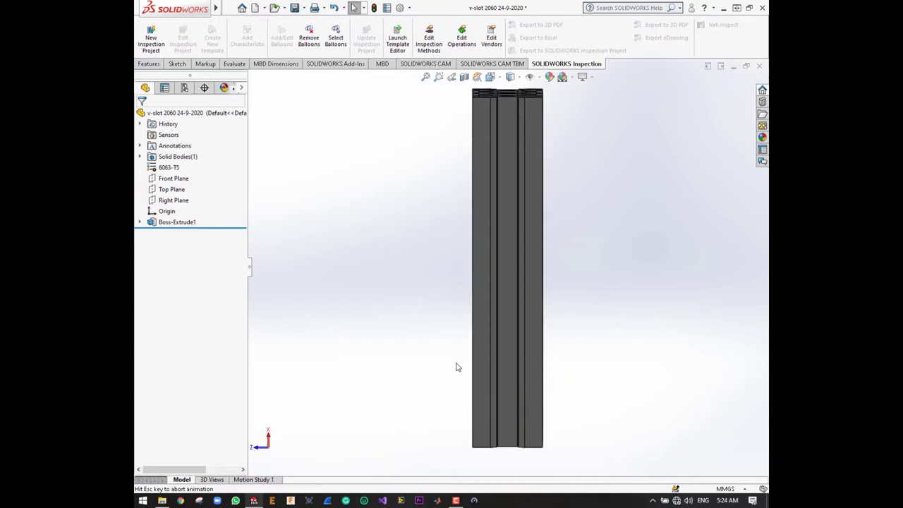
key("shift+Left")
key("shift+Down")
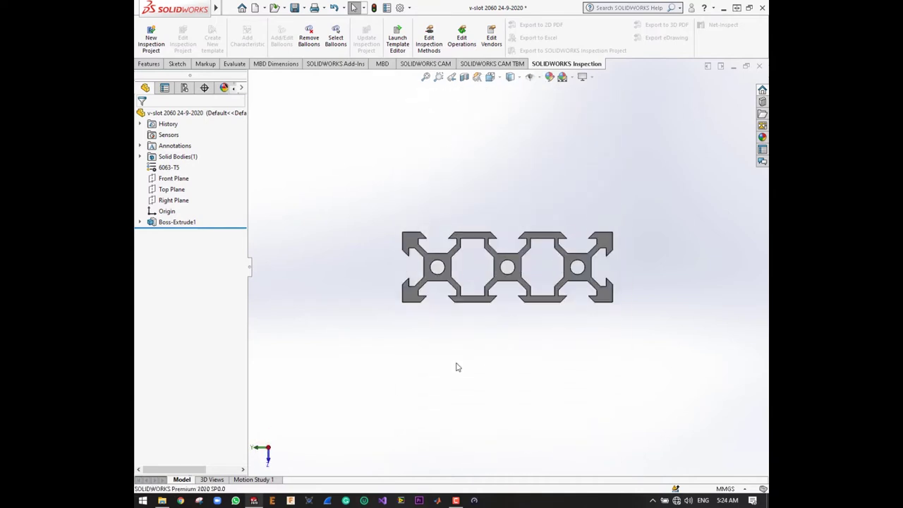
key("ctrl+7")
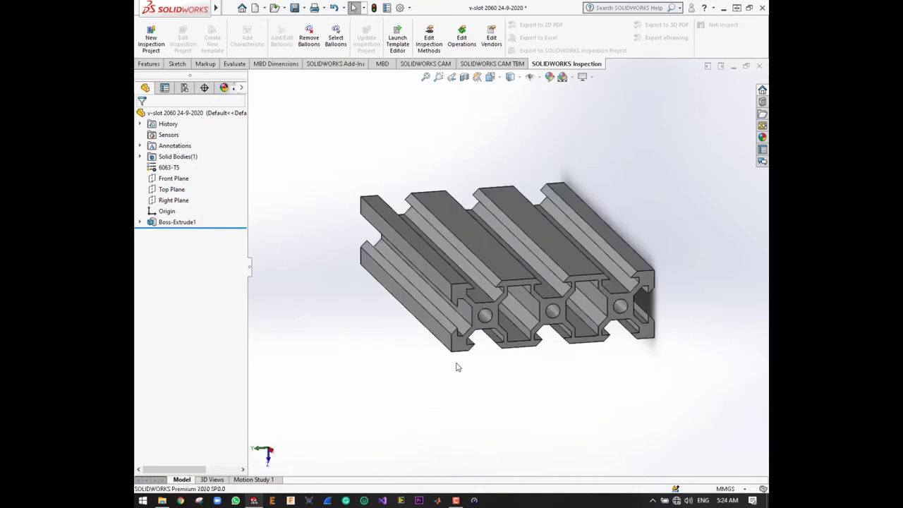
key("shift+Down")
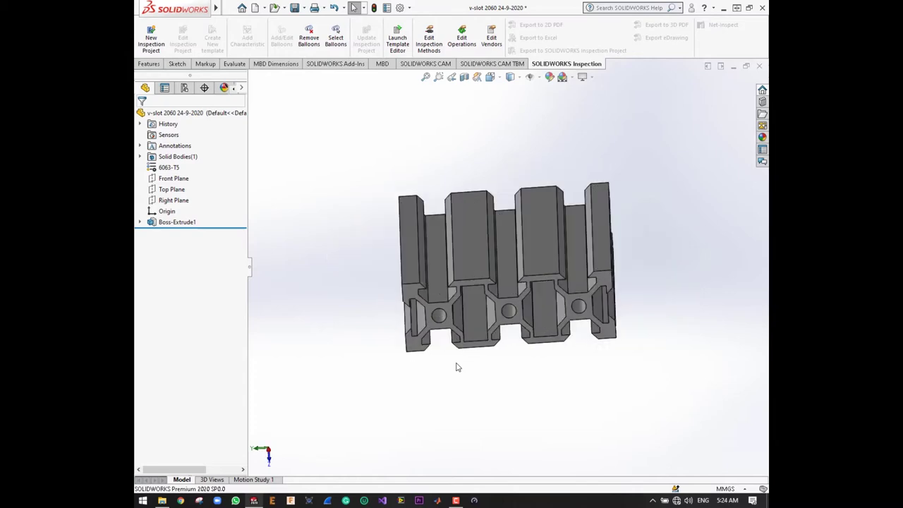
key("shift+Down")
key("shift+Left")
key("shift+Down")
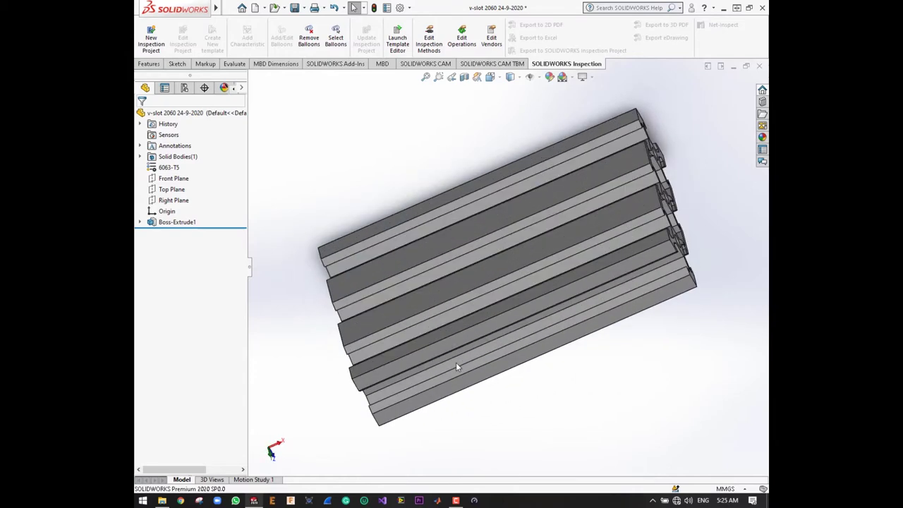
key("ctrl+7")
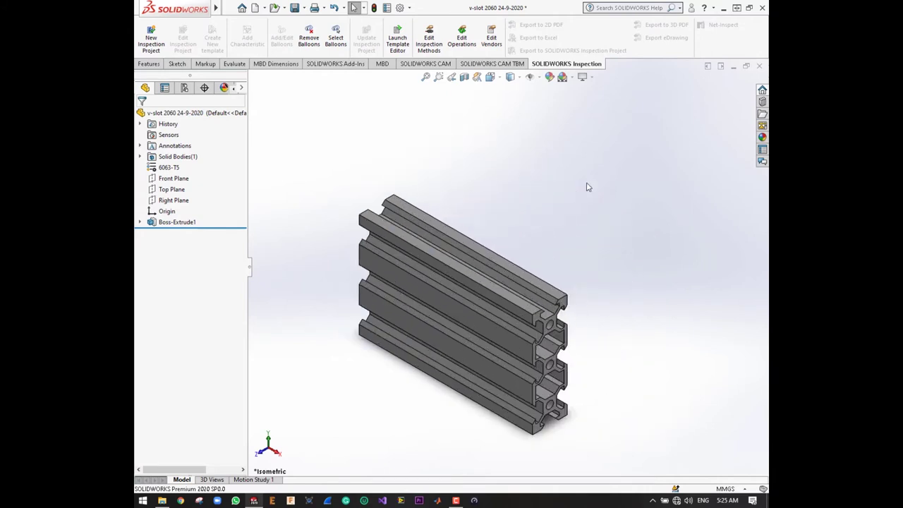
key("ctrl+s")
left_click(759, 67)
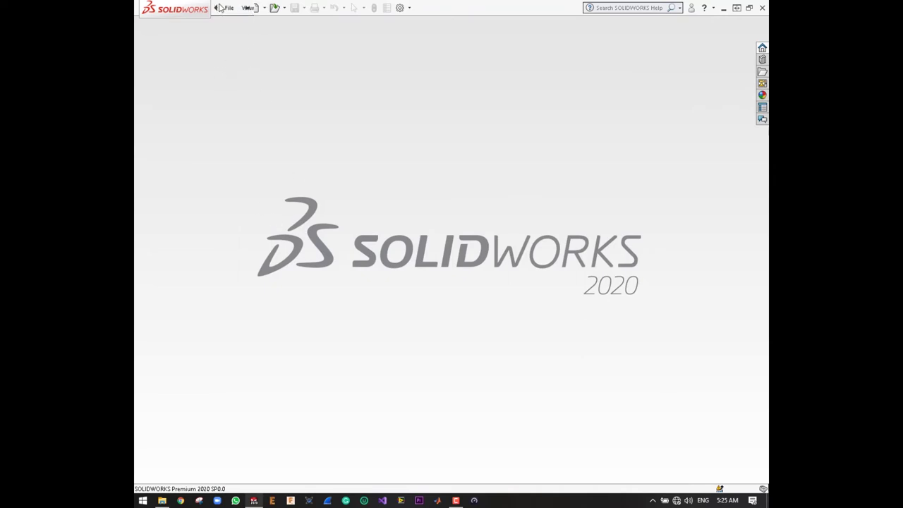
left_click(230, 8)
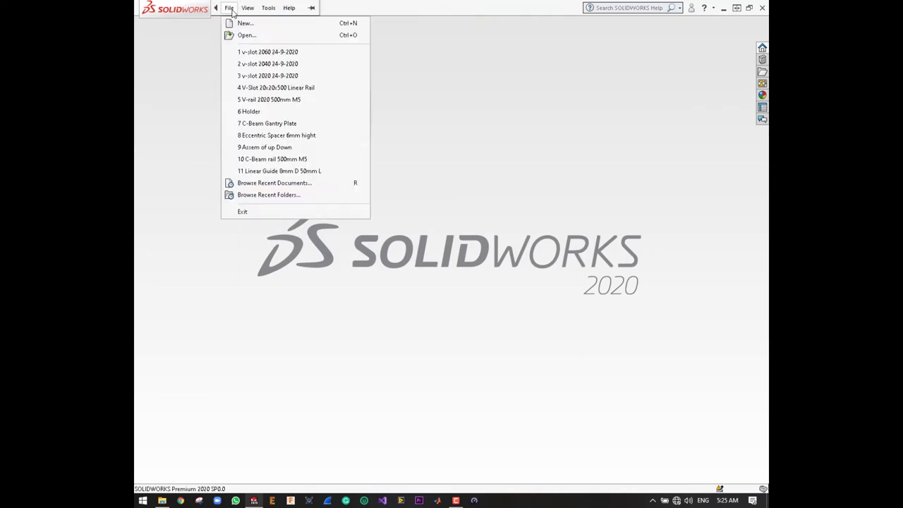
mouse_move(267, 63)
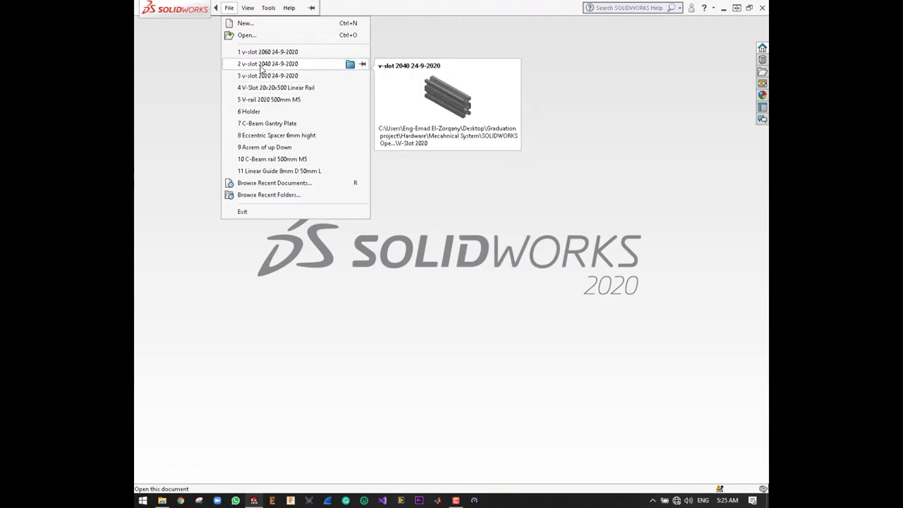
left_click(261, 65)
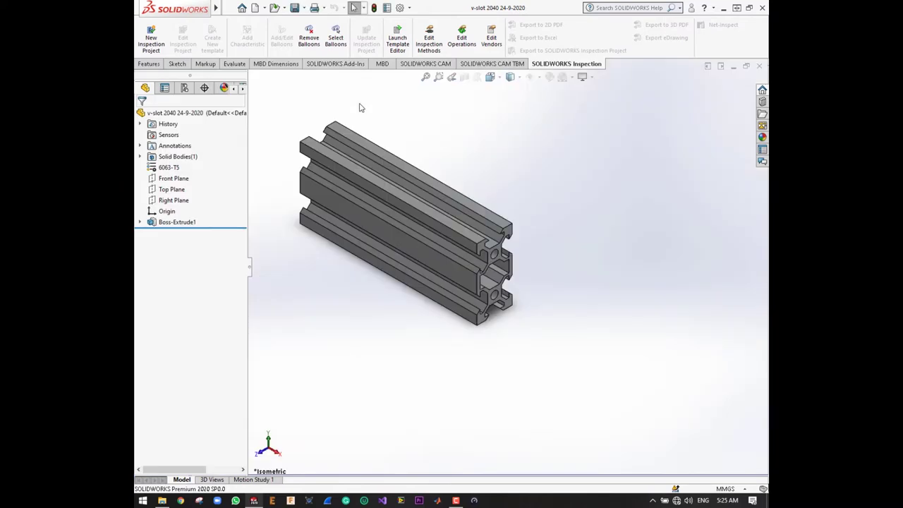
left_click(304, 8)
left_click(313, 34)
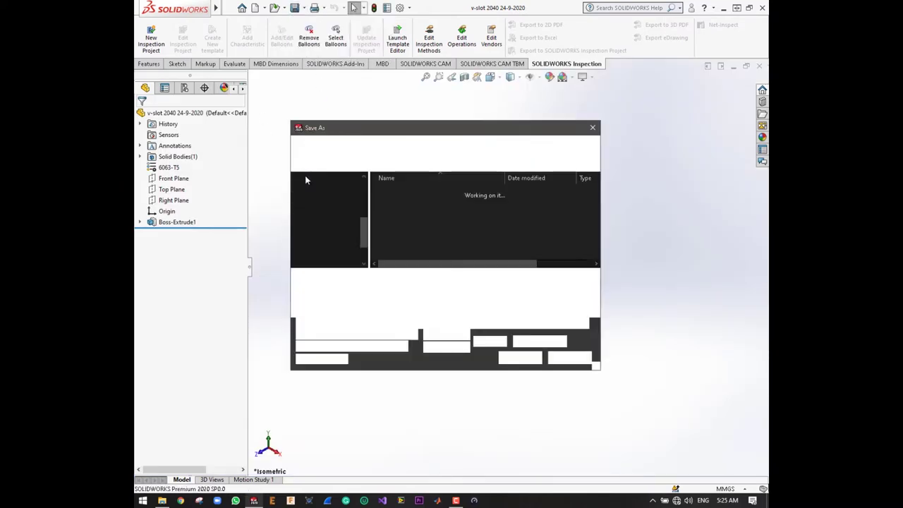
left_click(333, 346)
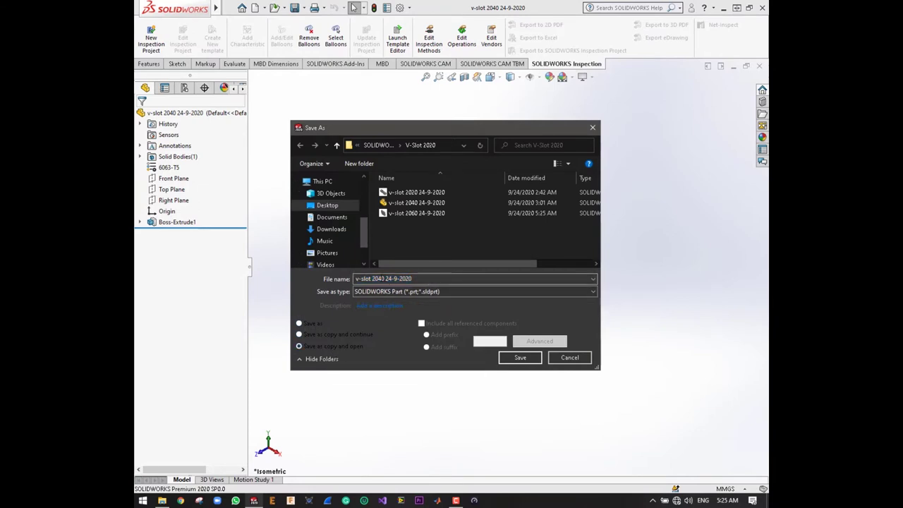
left_click(391, 279)
left_click(382, 279)
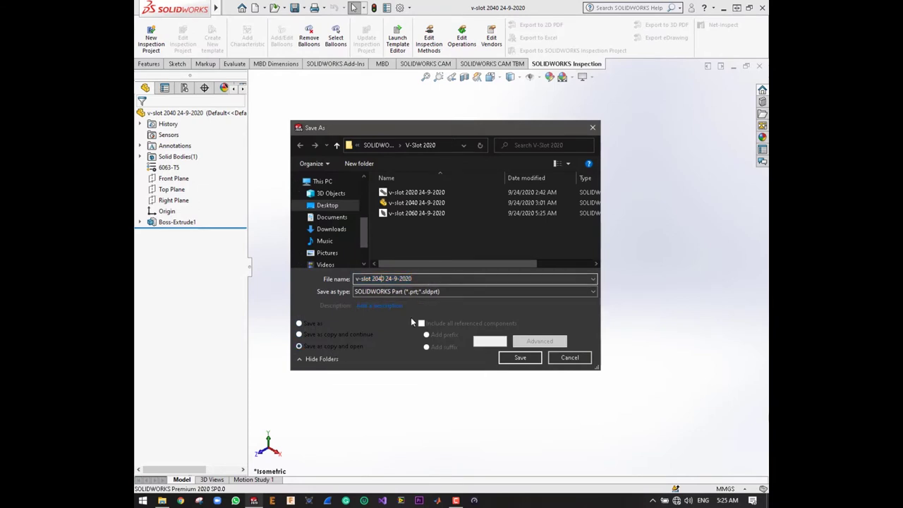
key("BackSpace")
key("BackSpace")
type("8")
left_click(522, 358)
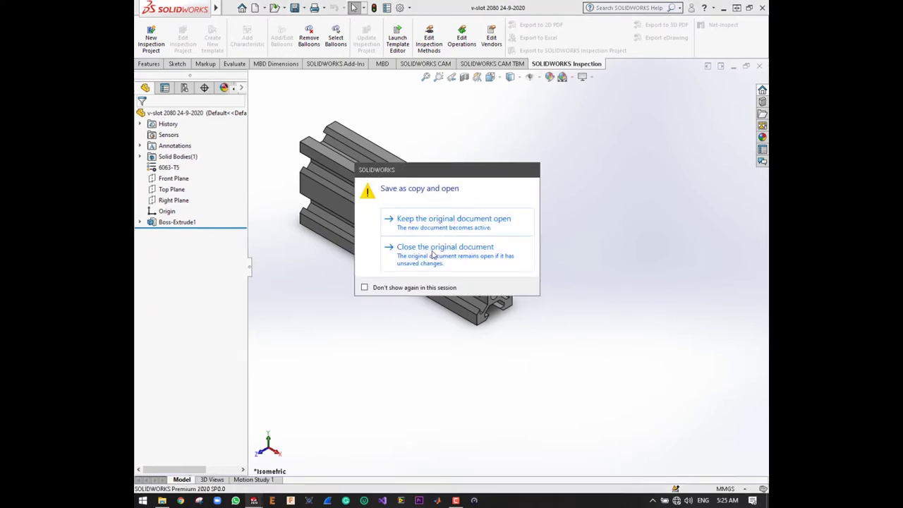
left_click(433, 255)
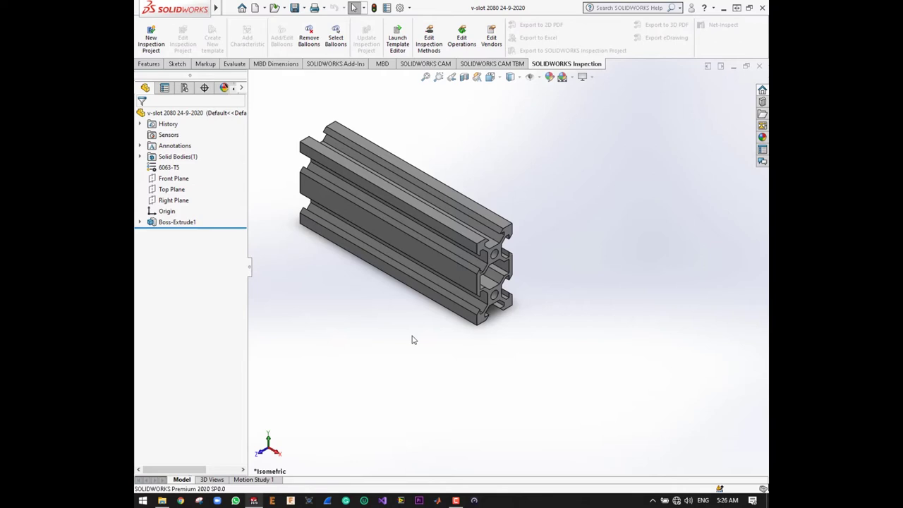
View the end face head-on and open the extrusion's profile sketch for editing.
left_click(507, 306)
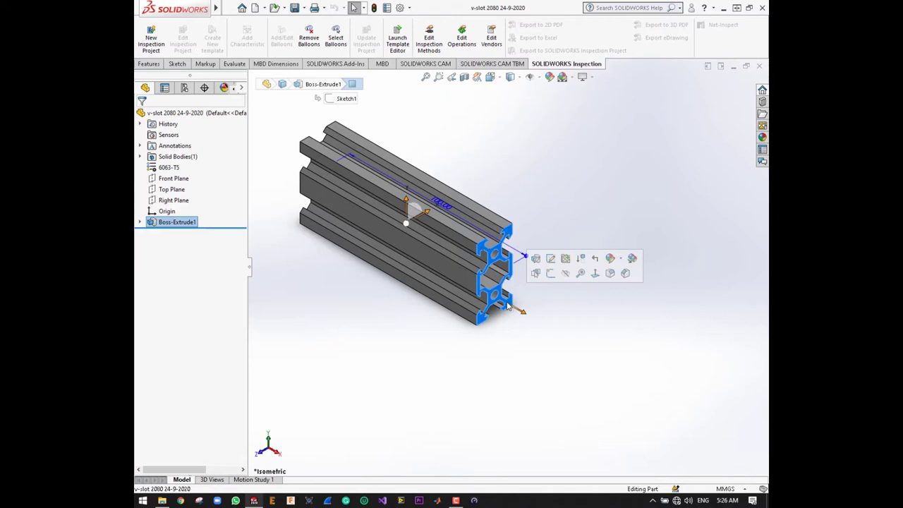
key("ctrl+8")
left_click(591, 338)
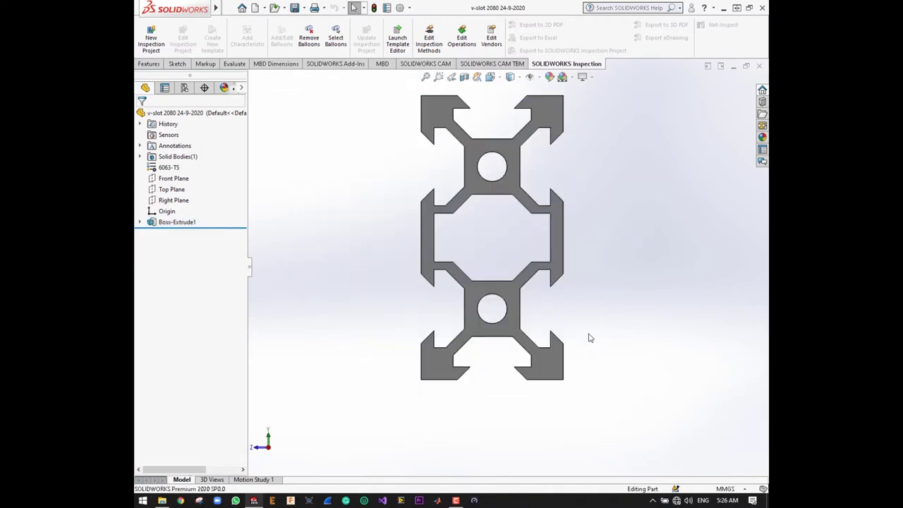
right_click(508, 337)
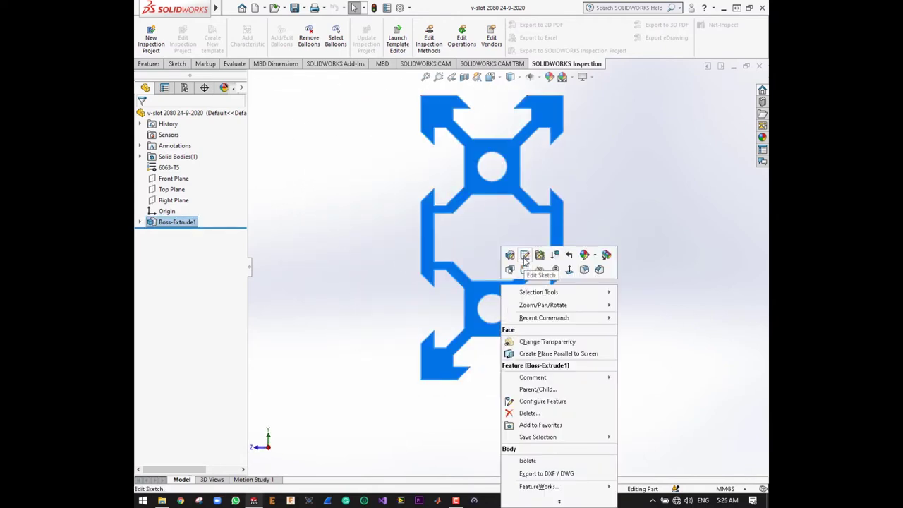
left_click(524, 258)
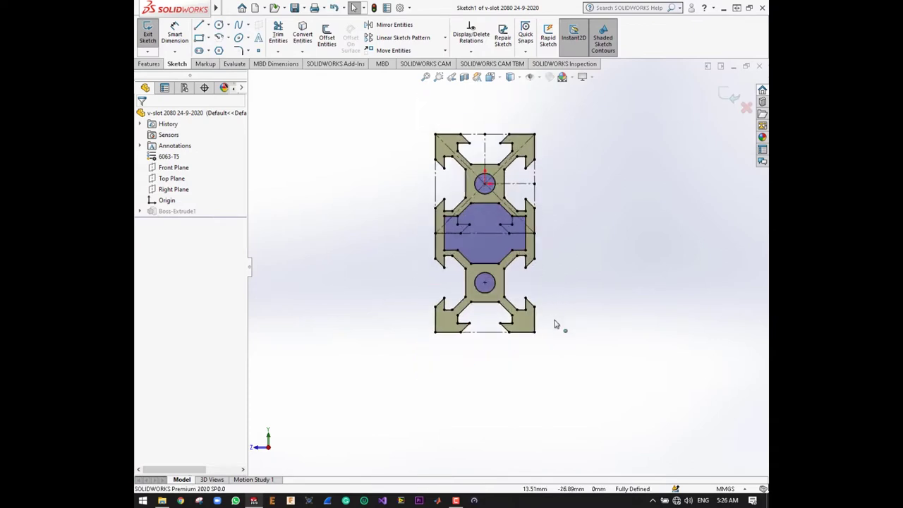
scroll(550, 323, "up", 2)
scroll(511, 312, "up", 1)
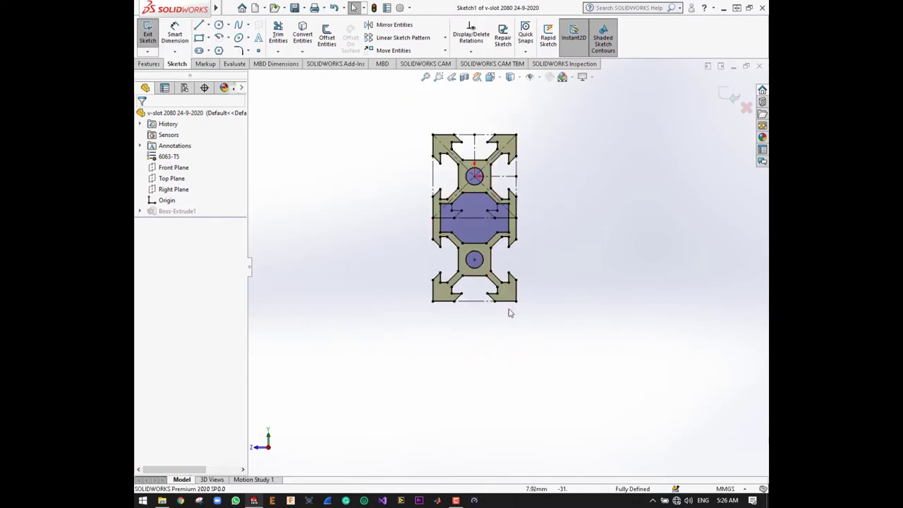
scroll(509, 311, "down", 3)
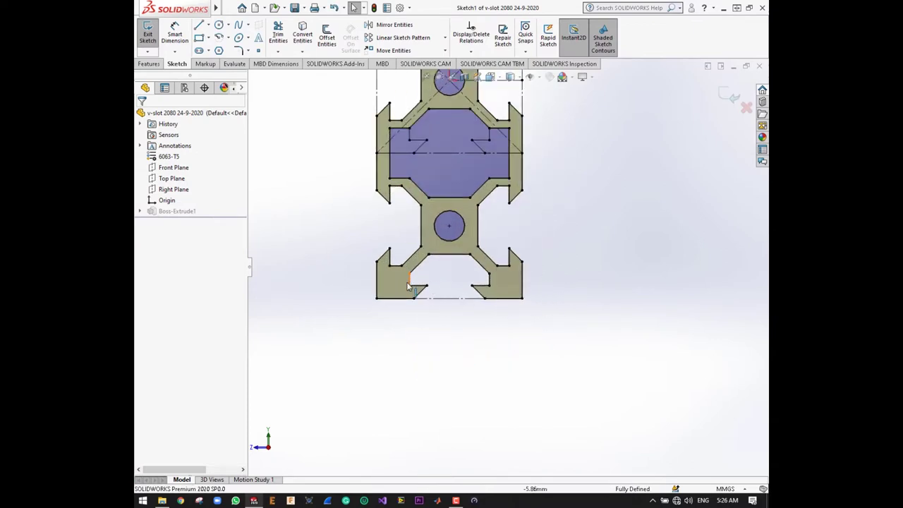
Select the bottom slot's inner walls, lips, diagonal edge and bottom edges.
left_click(421, 289)
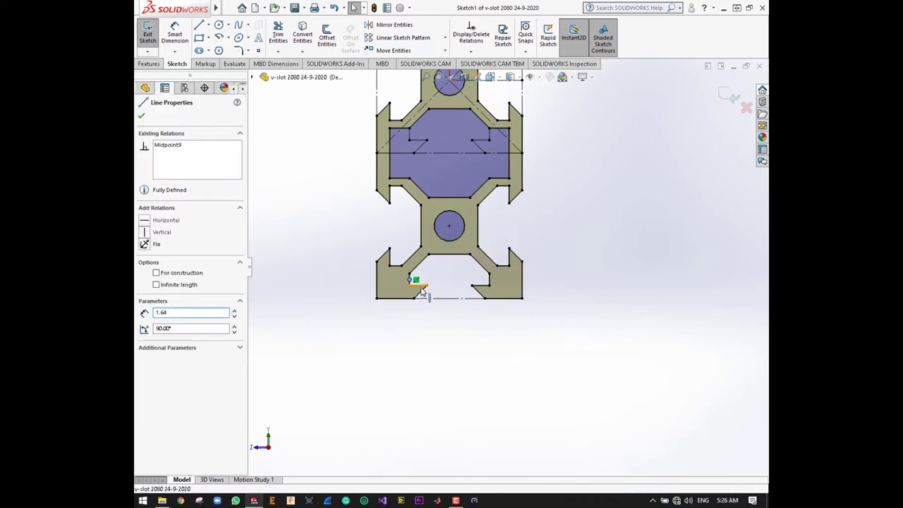
left_click(417, 285, "ctrl")
key("Escape")
scroll(416, 287, "down", 5)
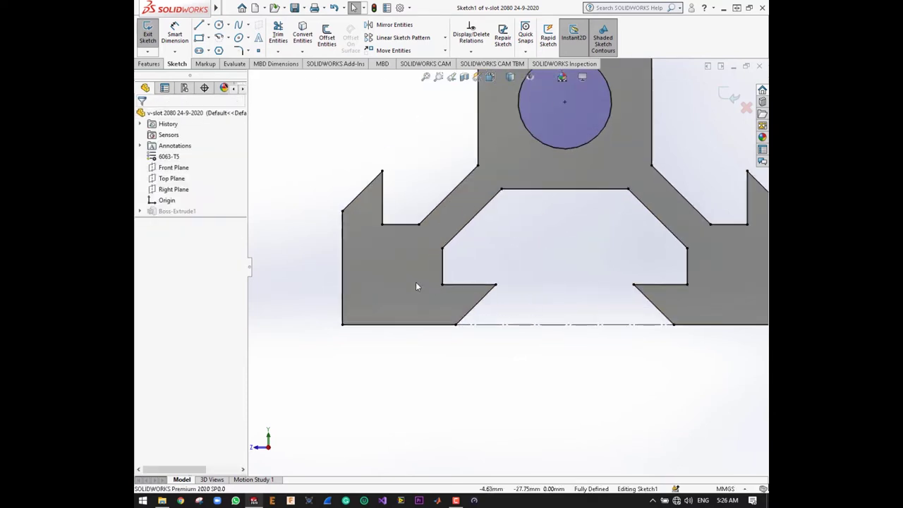
left_click(443, 264)
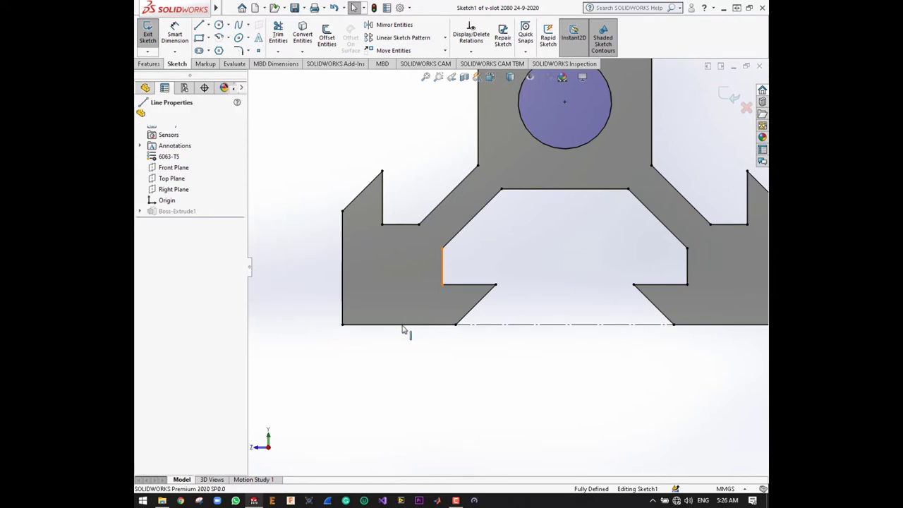
left_click(402, 326, "ctrl")
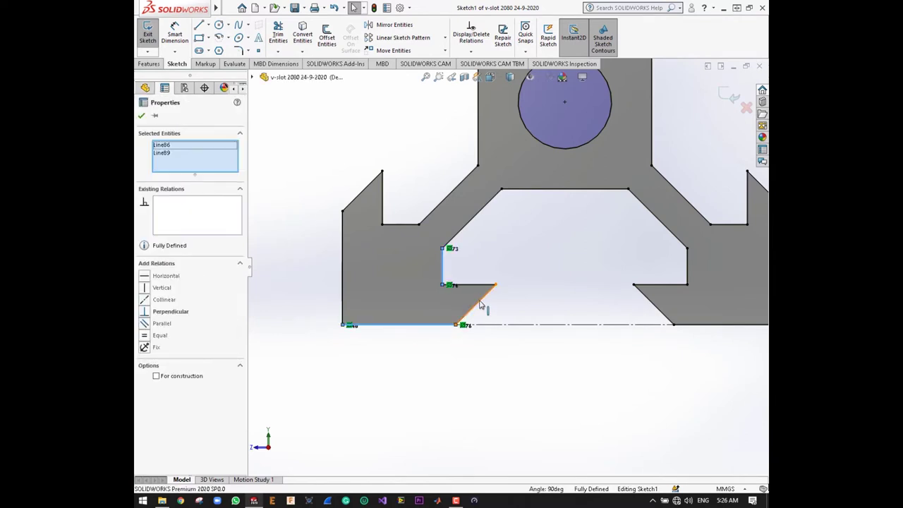
left_click(481, 285, "ctrl")
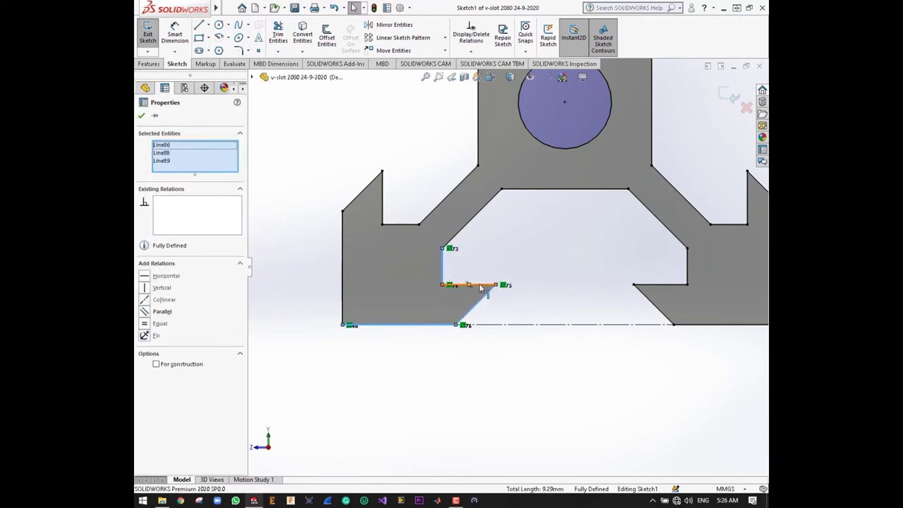
left_click(686, 263, "ctrl")
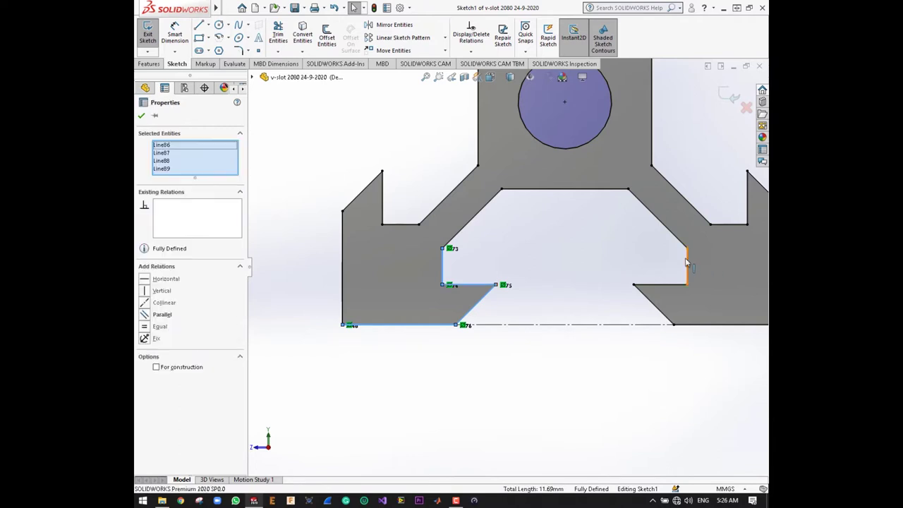
left_click(660, 284, "ctrl")
left_click(660, 310, "ctrl")
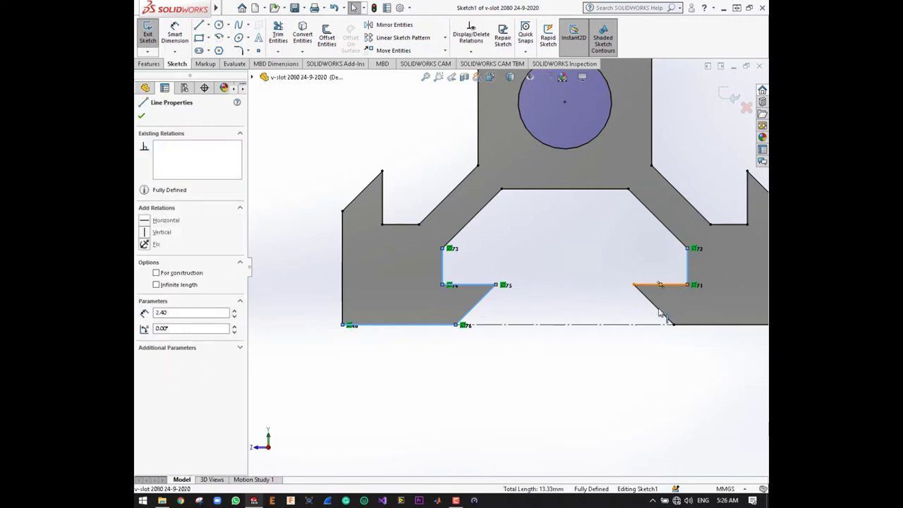
left_click(718, 325, "ctrl")
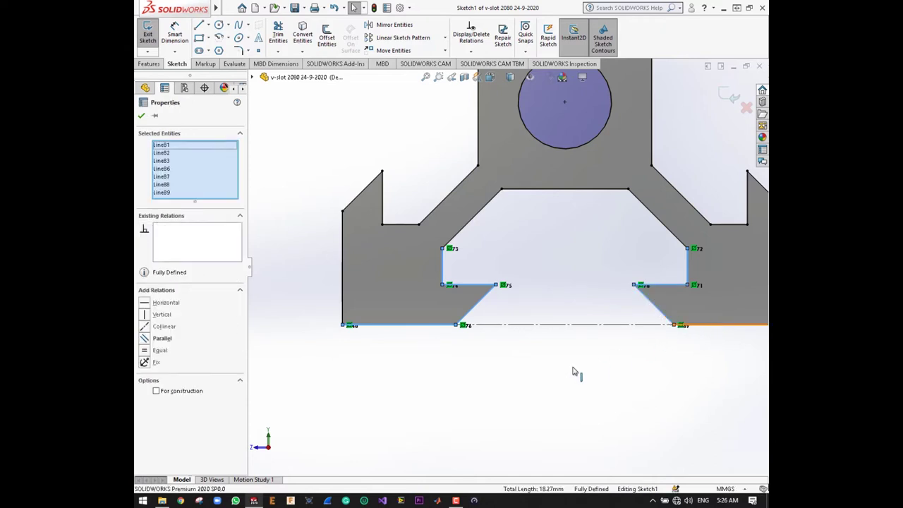
left_click(564, 326, "ctrl")
Add both outer side edges and mark all selected lines as construction geometry.
scroll(540, 372, "up", 2)
scroll(564, 345, "up", 2)
scroll(603, 282, "down", 3)
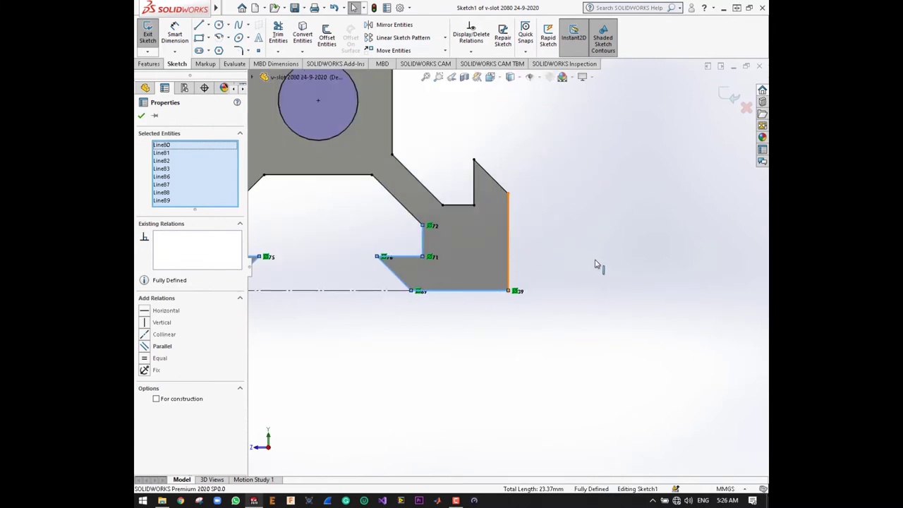
left_click(595, 264, "ctrl")
scroll(596, 263, "up", 1)
scroll(597, 264, "up", 2)
scroll(456, 261, "down", 3)
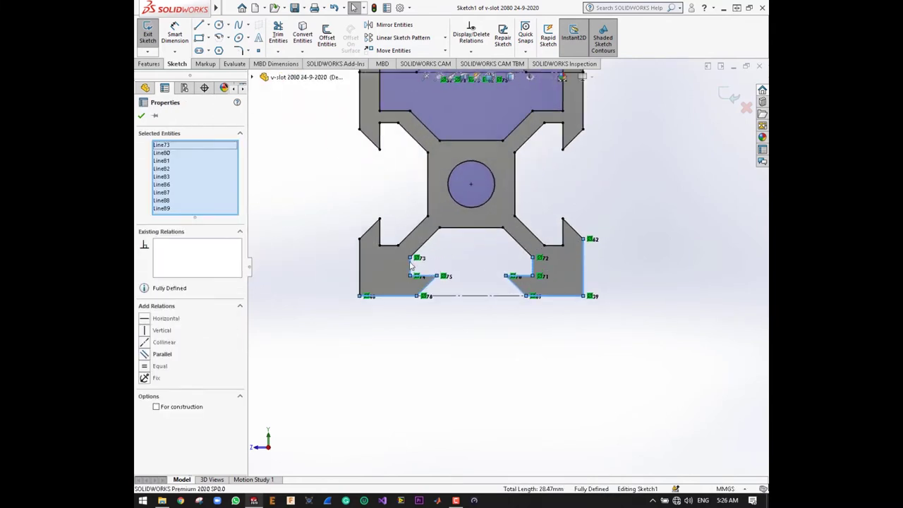
left_click(357, 275, "ctrl")
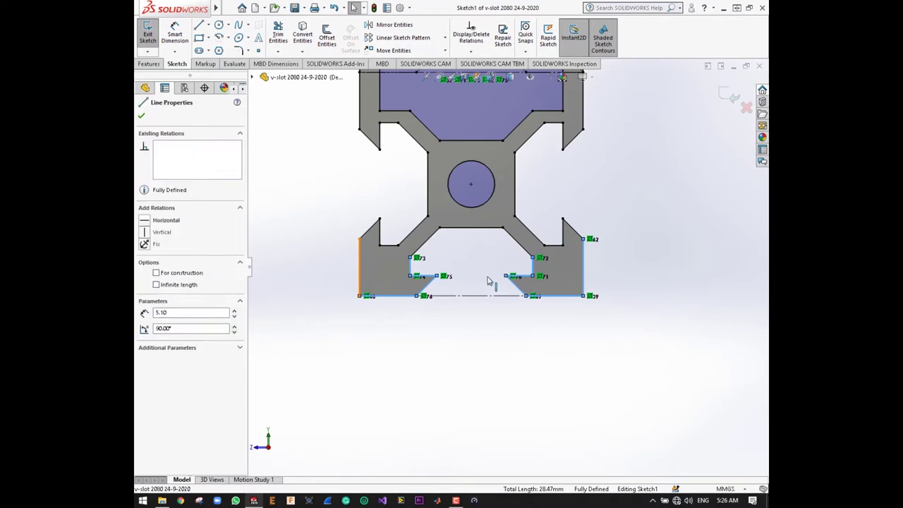
left_click(510, 295, "ctrl")
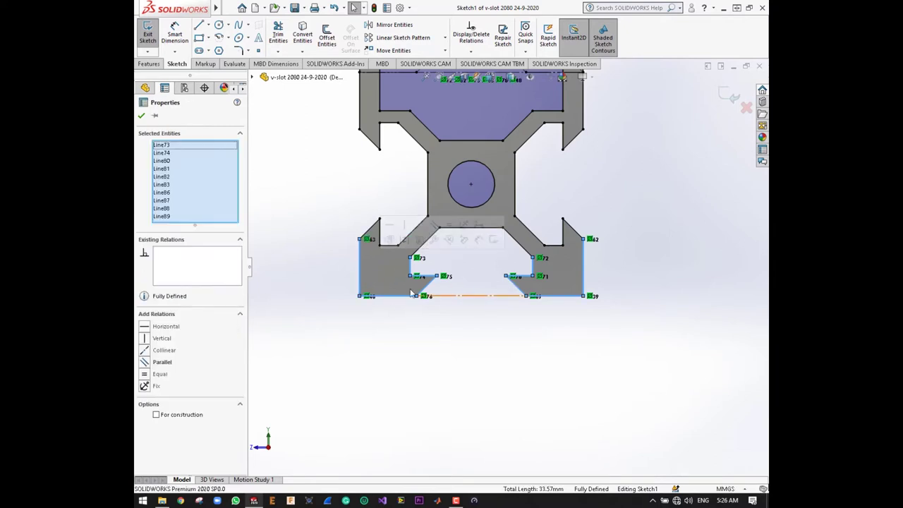
left_click(161, 417)
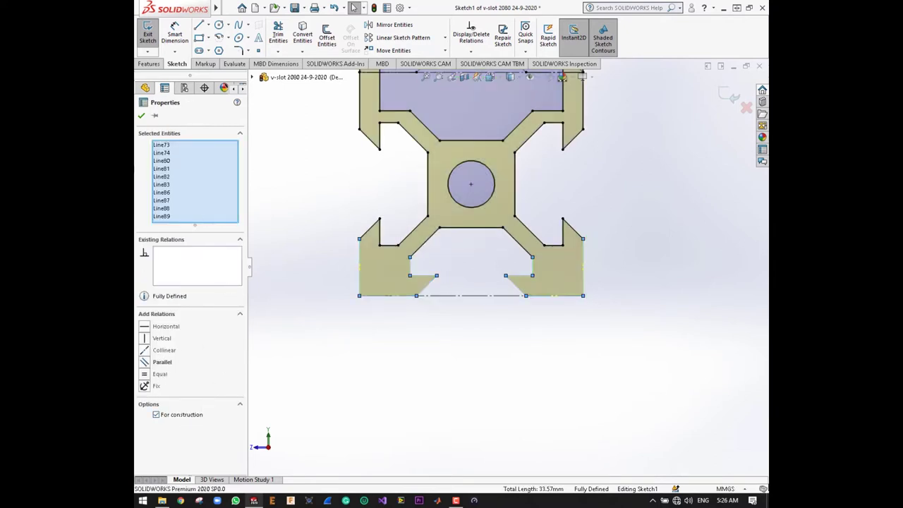
left_click(143, 117)
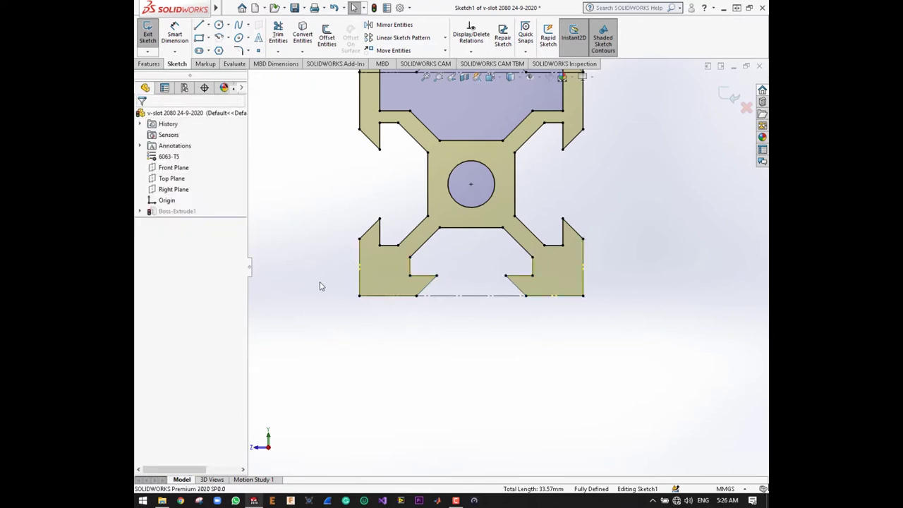
Box-select the entire profile sketch.
scroll(463, 330, "up", 3)
scroll(571, 256, "up", 3)
scroll(596, 199, "down", 1)
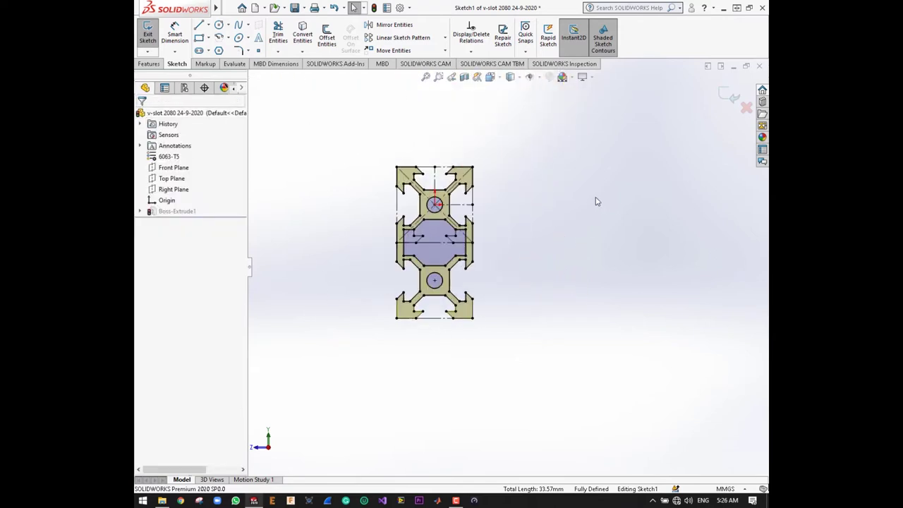
left_click_drag(490, 301, 495, 310)
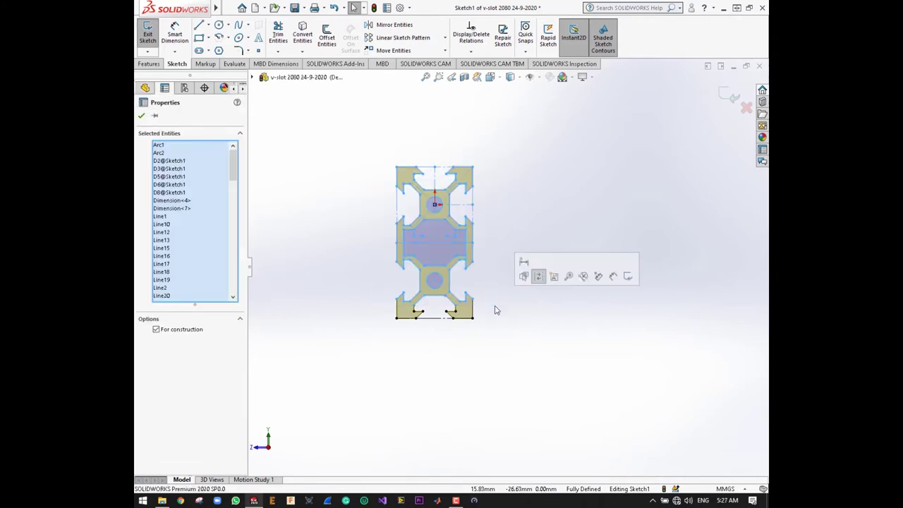
scroll(496, 310, "down", 5)
scroll(496, 310, "up", 4)
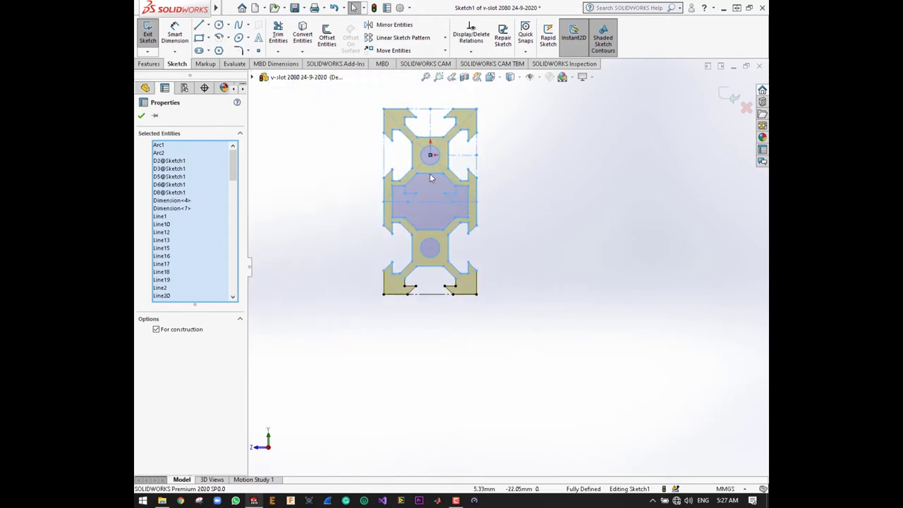
Mirror the selected entities about the profile's bottom line.
left_click(399, 96)
left_click(394, 25)
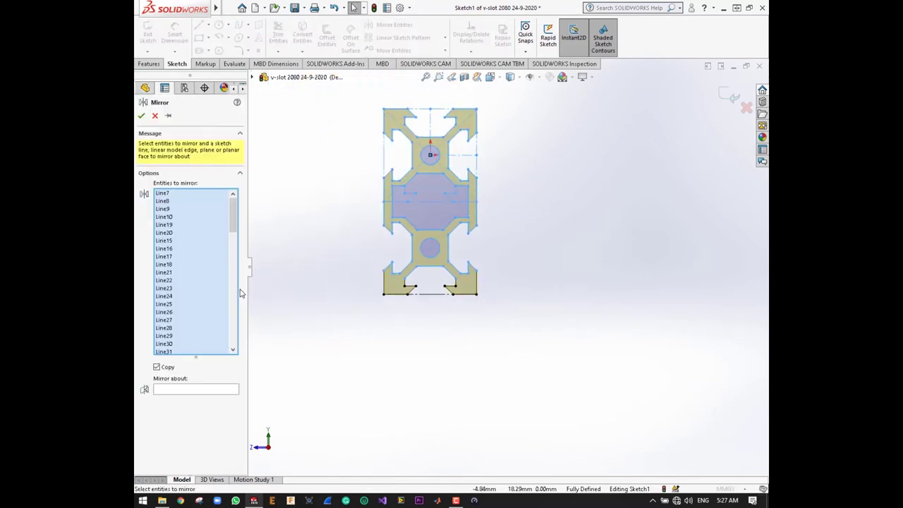
left_click(195, 389)
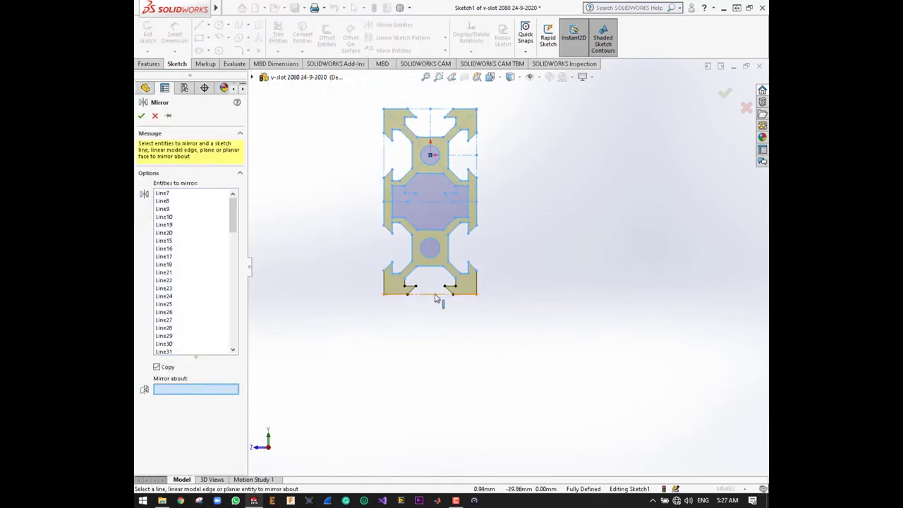
left_click(436, 294)
scroll(486, 324, "up", 2)
scroll(494, 339, "up", 1)
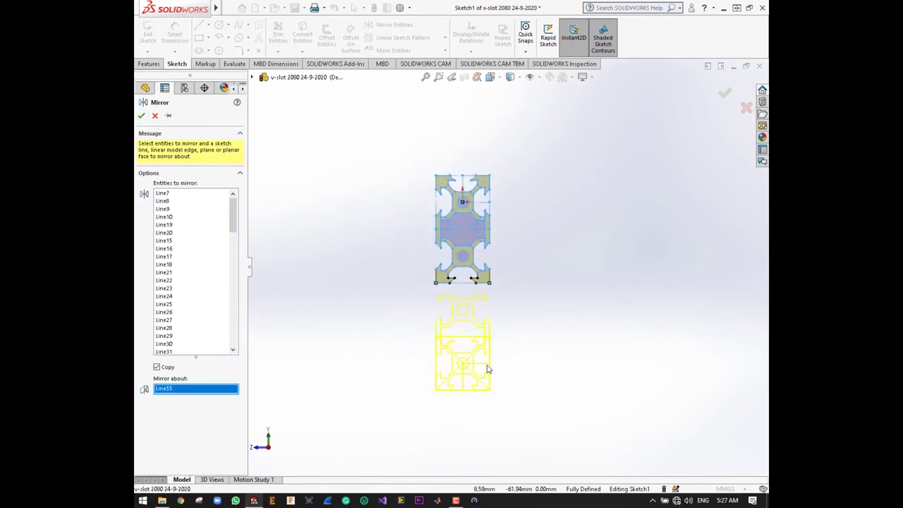
scroll(484, 365, "down", 4)
scroll(481, 362, "up", 1)
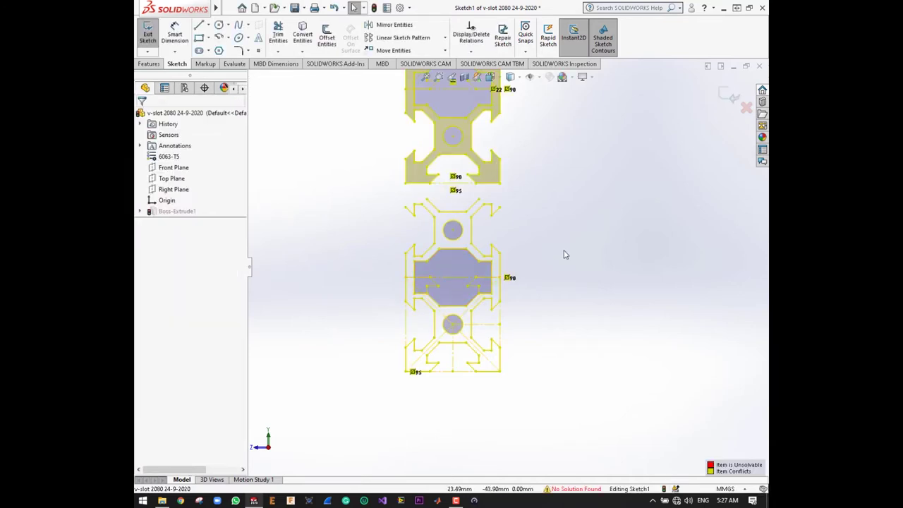
Delete the conflicting sketch relation left by the mirror.
scroll(553, 239, "down", 1)
scroll(536, 224, "down", 1)
scroll(494, 221, "up", 1)
scroll(487, 222, "up", 1)
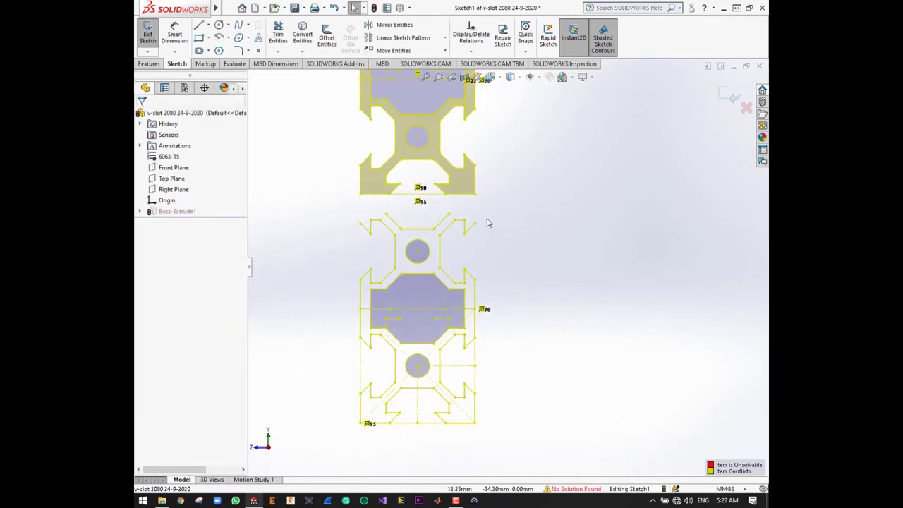
scroll(485, 222, "down", 2)
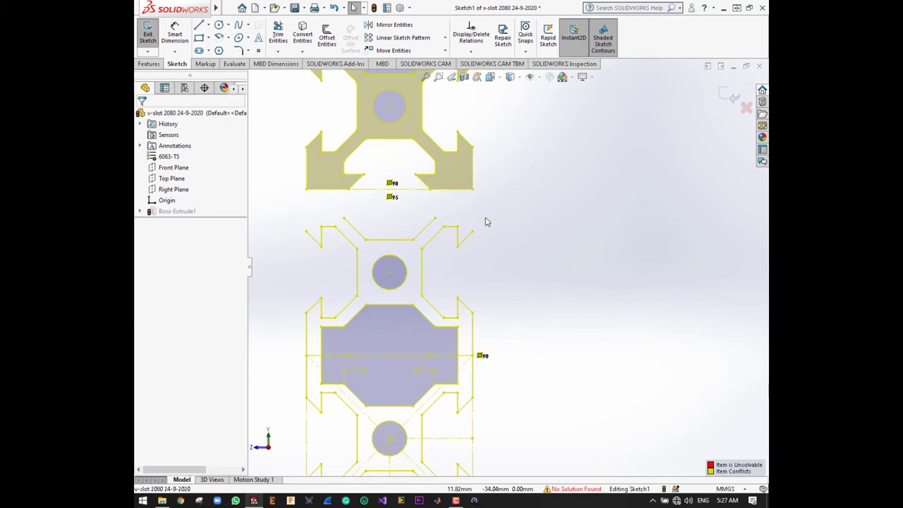
left_click(481, 355)
right_click(480, 354)
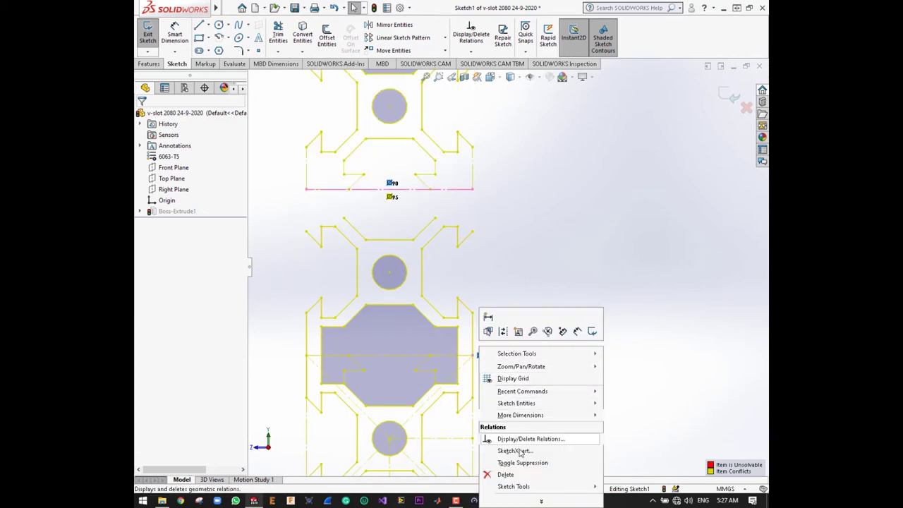
left_click(522, 473)
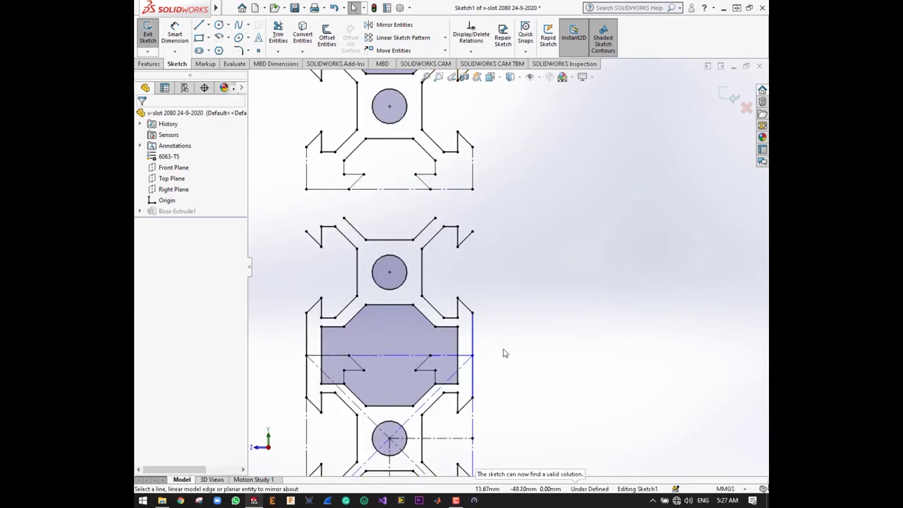
Convert the upper and lower segments of both side edges into construction lines.
scroll(504, 349, "up", 2)
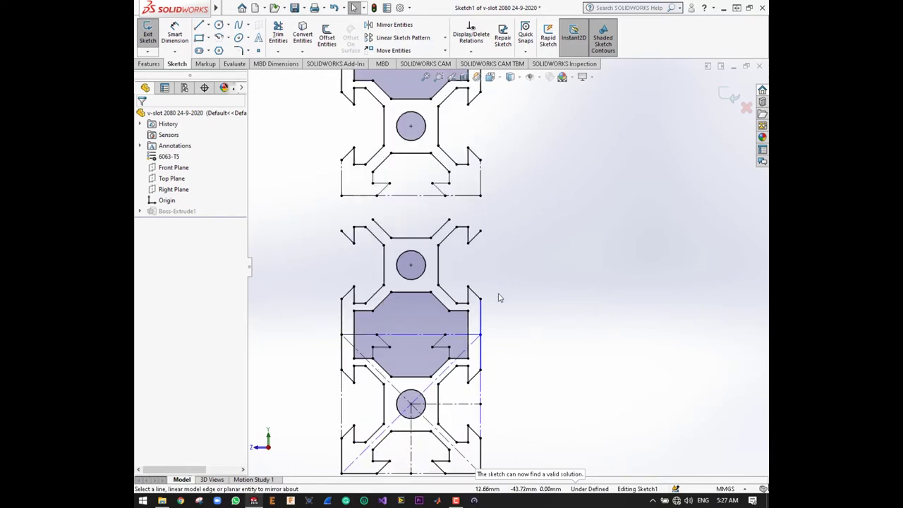
scroll(503, 304, "up", 1)
scroll(502, 305, "down", 2)
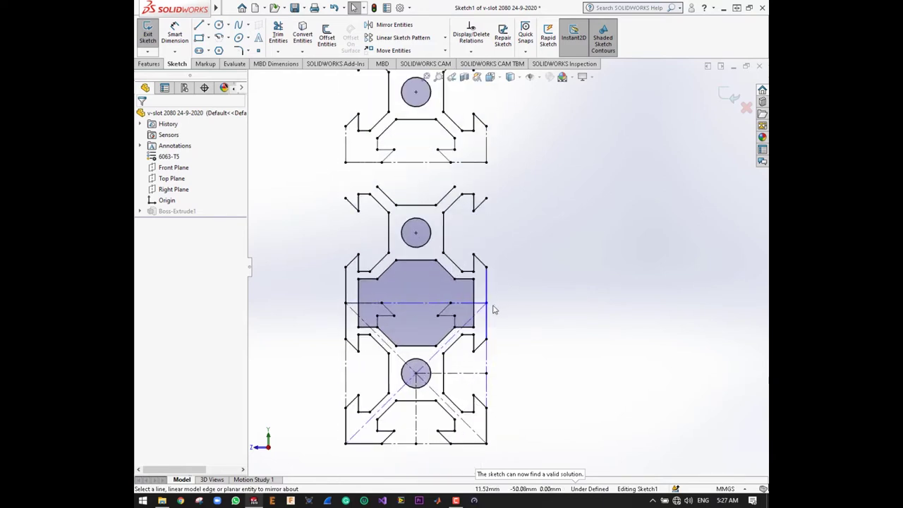
scroll(500, 306, "down", 1)
scroll(499, 271, "down", 2)
left_click(499, 271)
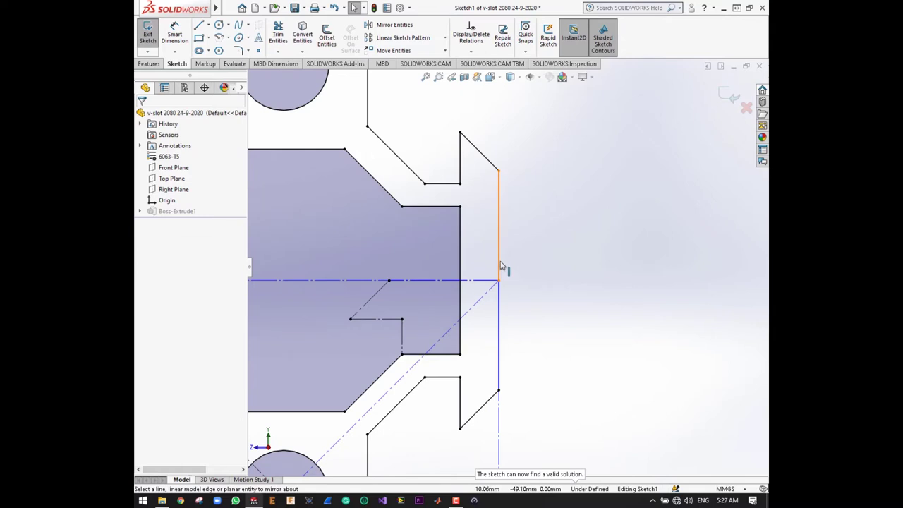
left_click(499, 324, "ctrl")
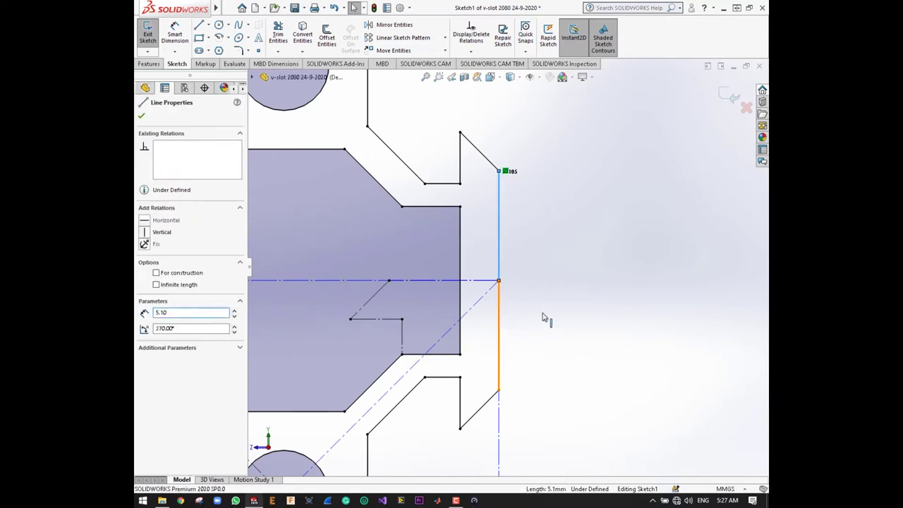
scroll(543, 318, "up", 1)
scroll(544, 318, "up", 1)
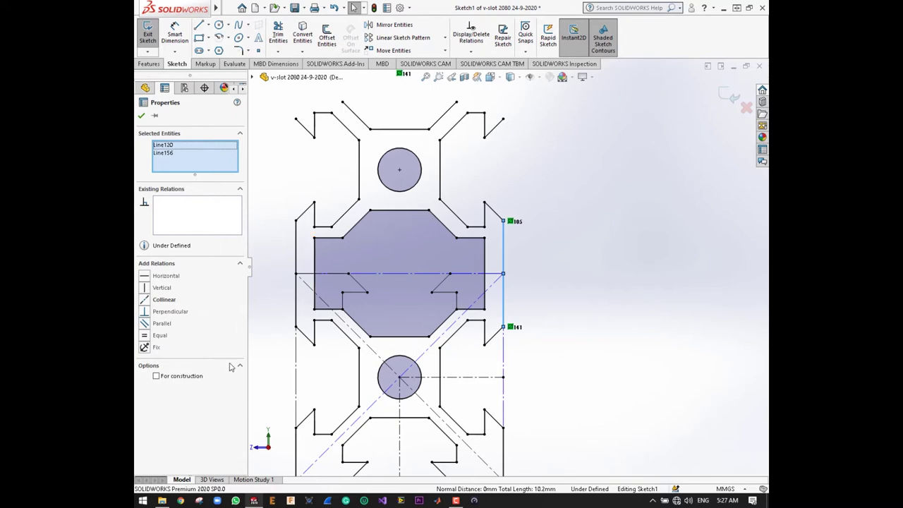
left_click(183, 378)
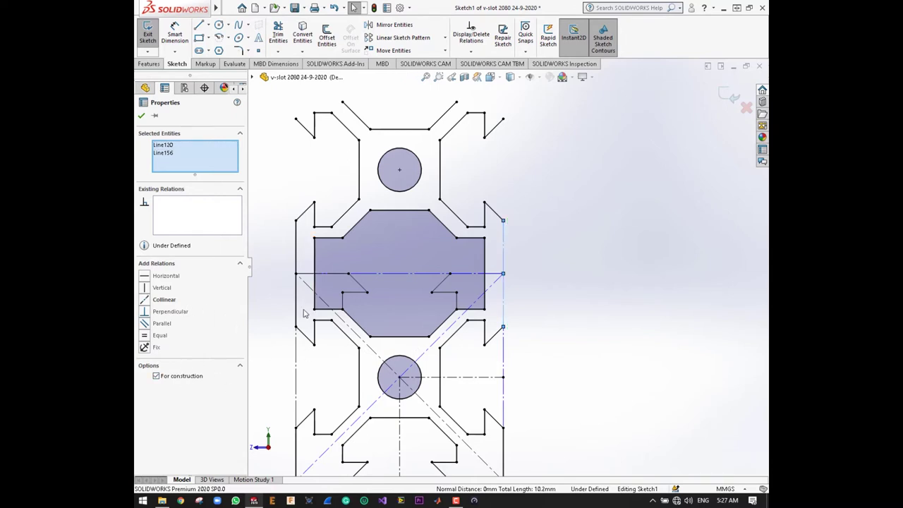
left_click(295, 268)
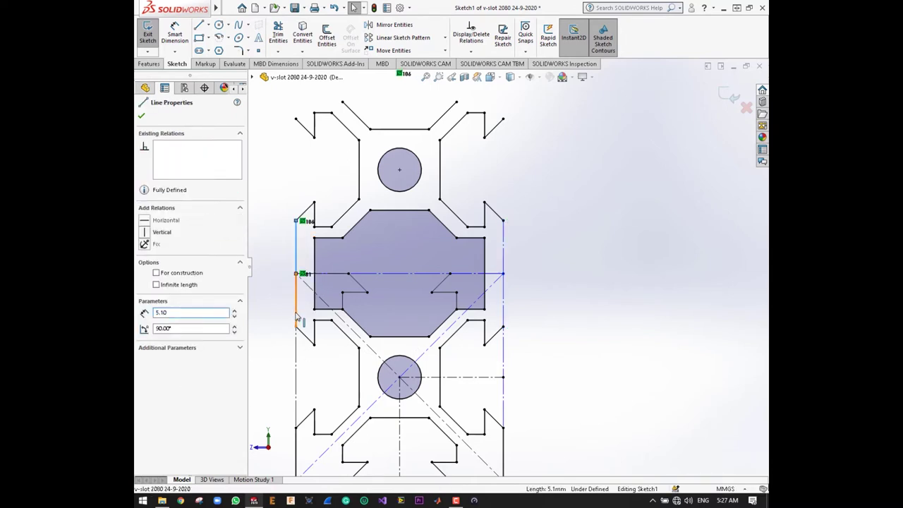
left_click(297, 319, "ctrl")
left_click(157, 375)
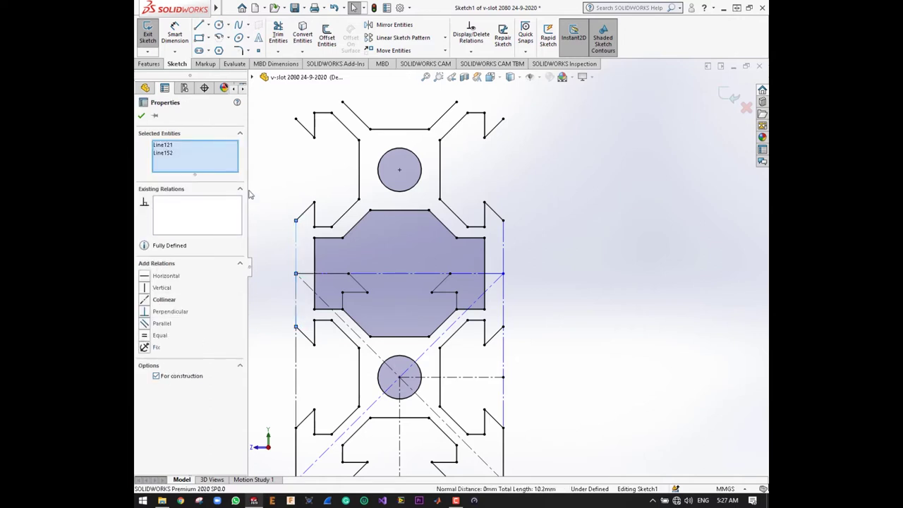
Draw vertical lines down the full right and left edges of the profile.
left_click(503, 220)
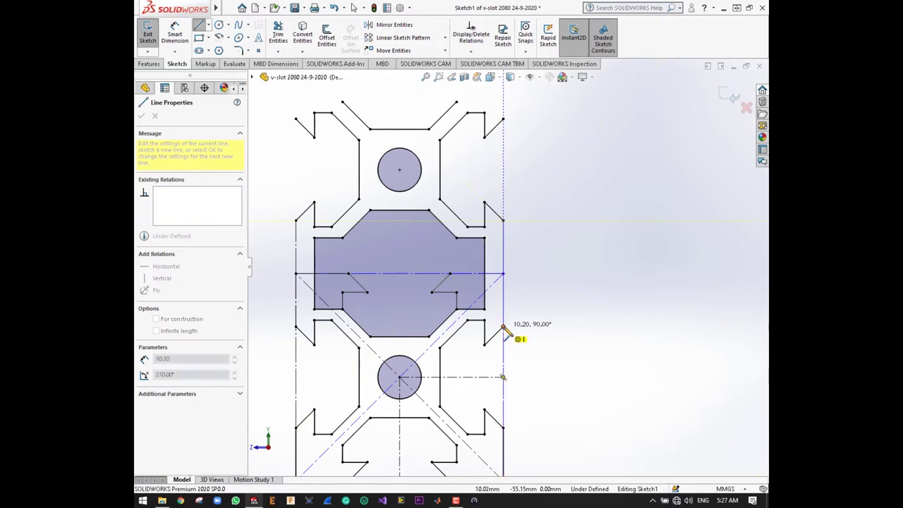
left_click(503, 328)
key("Escape")
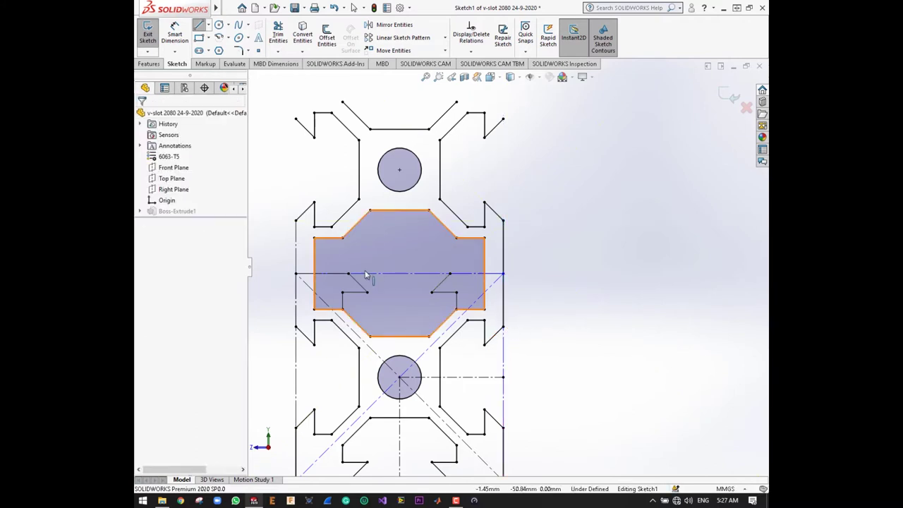
left_click(199, 26)
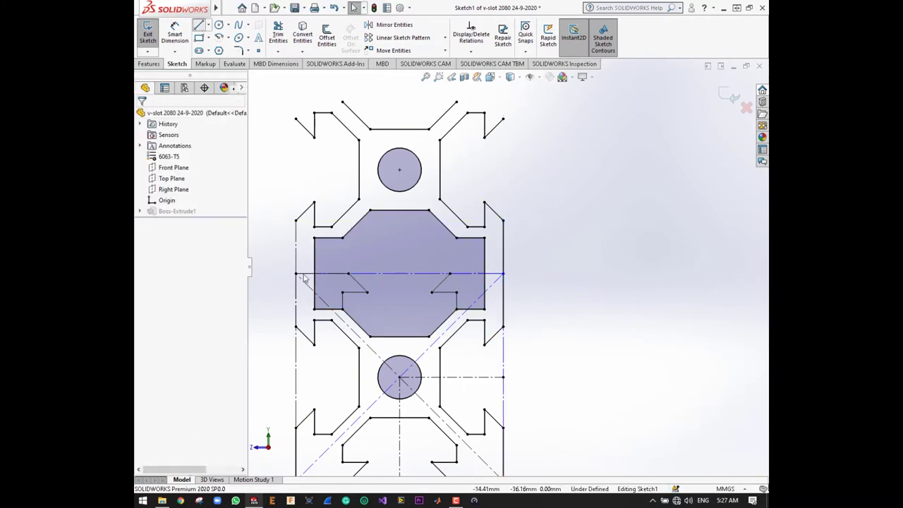
left_click(295, 221)
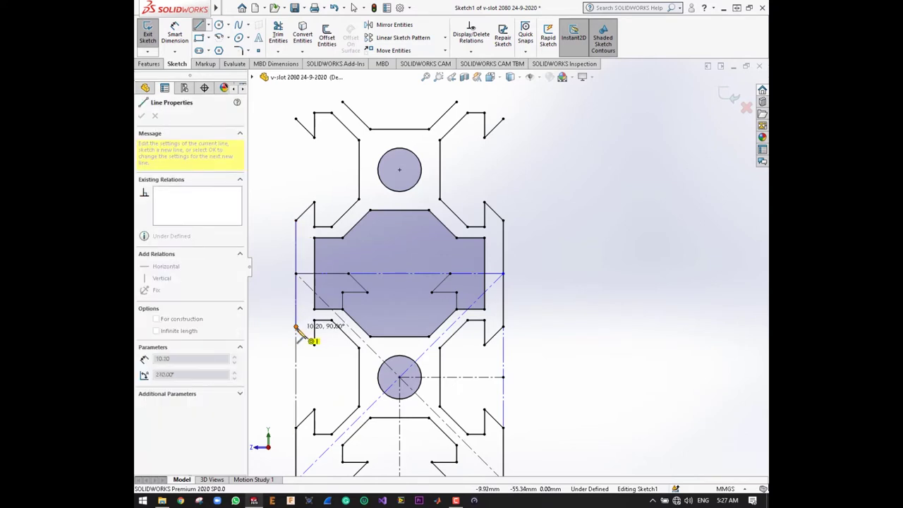
left_click(296, 328)
key("Escape")
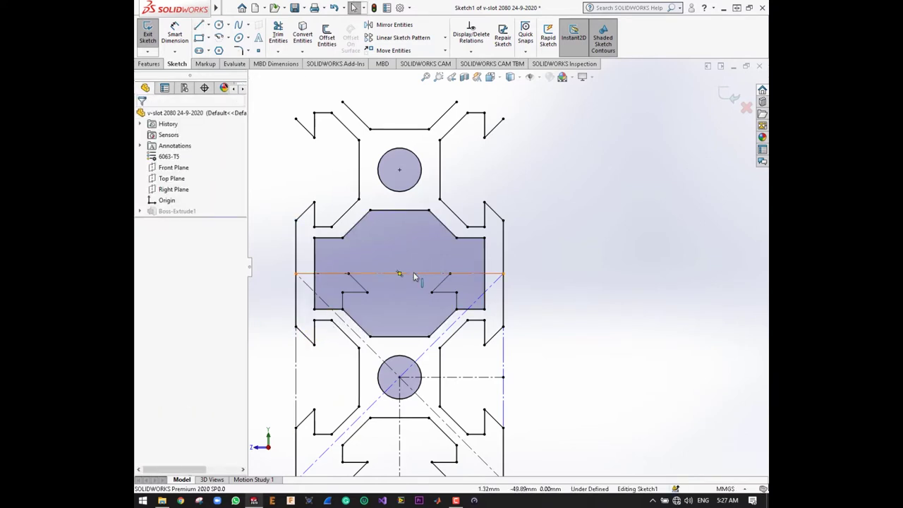
Draw two 10.20 mm vertical lines at the lower-left corner and right edge.
scroll(414, 275, "up", 3)
scroll(480, 349, "down", 1)
scroll(516, 315, "up", 3)
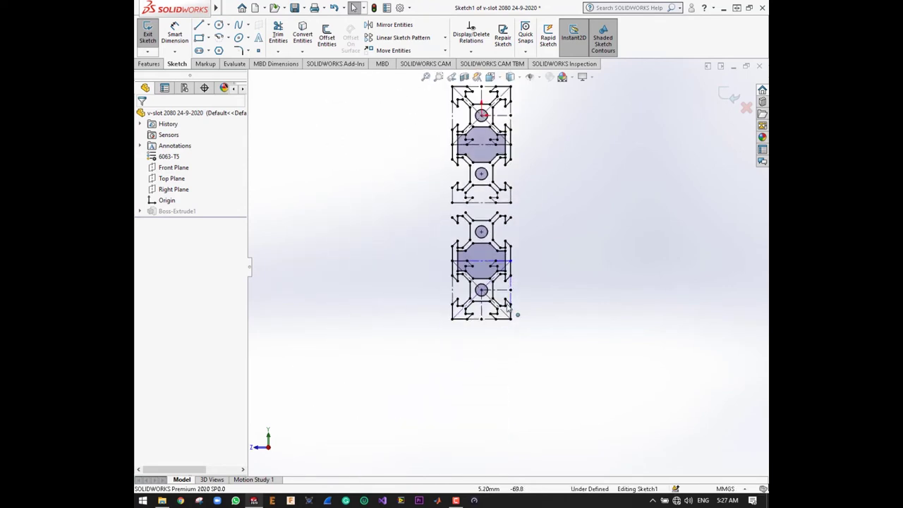
scroll(524, 276, "up", 3)
scroll(513, 204, "down", 3)
scroll(513, 205, "down", 2)
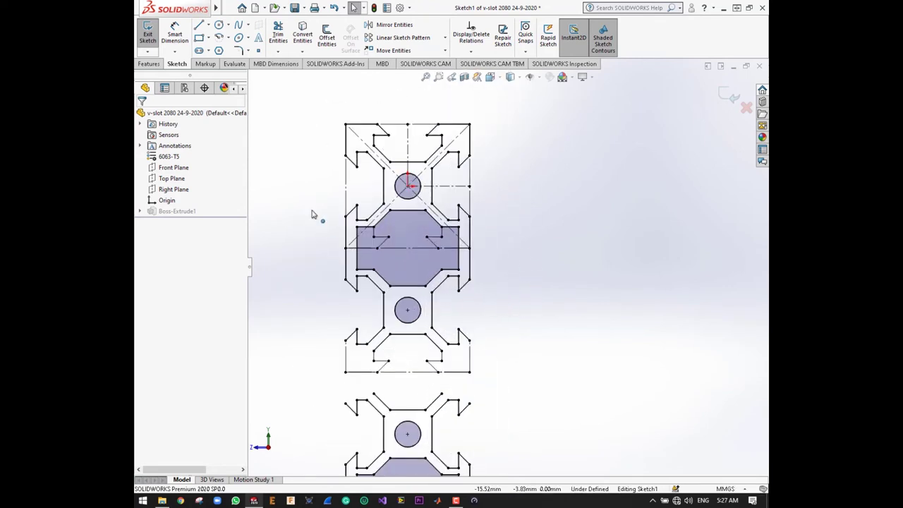
left_click(201, 29)
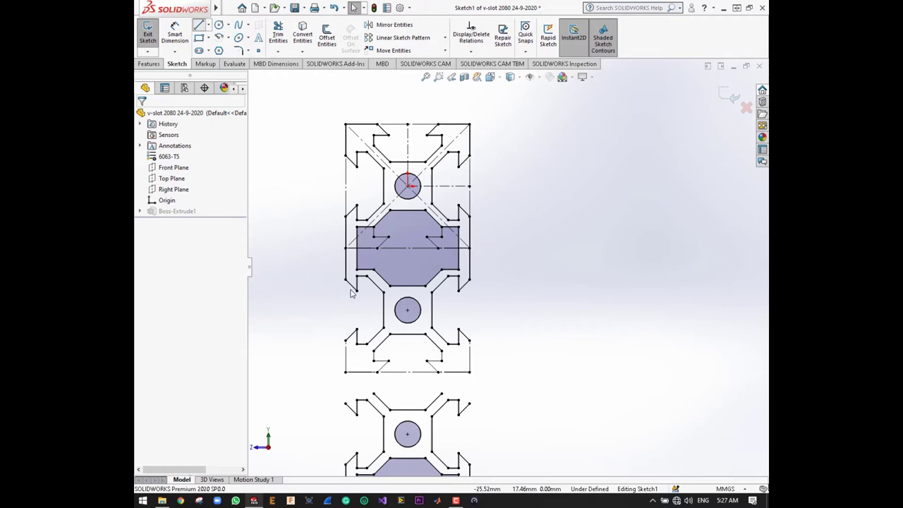
left_click(346, 372)
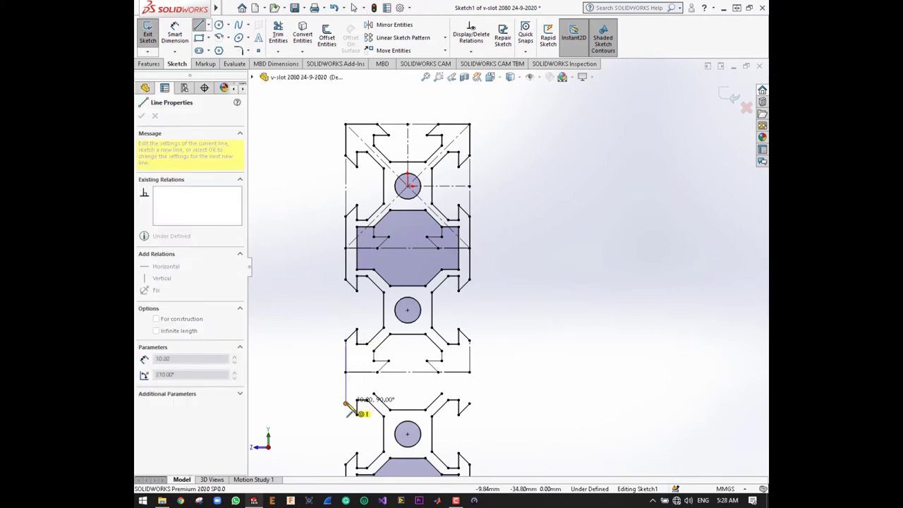
double_click(349, 405)
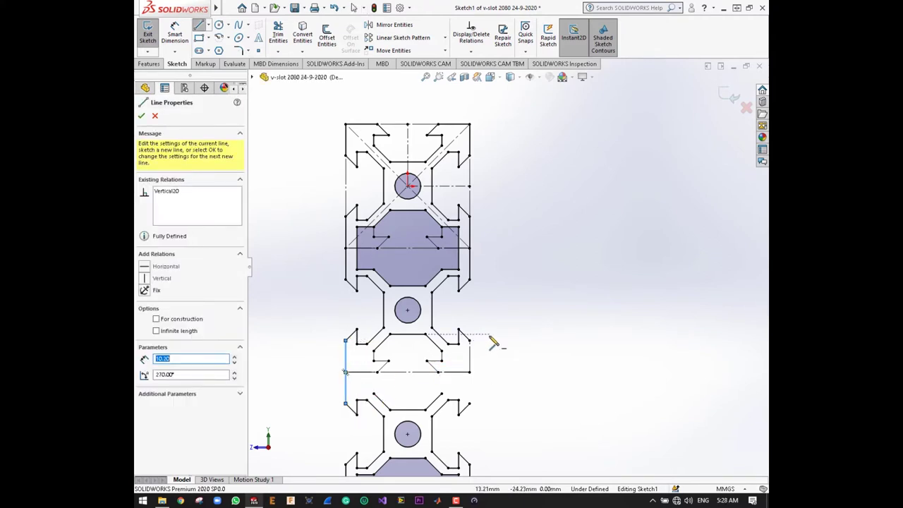
left_click(469, 341)
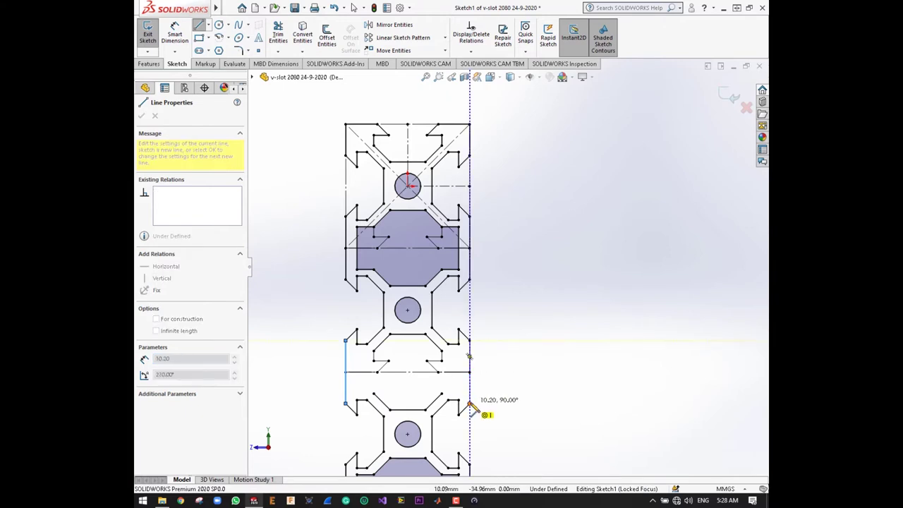
left_click(480, 384)
Outline the right slot with a 6.88 mm side and 2.70 mm top and bottom lines.
scroll(481, 374, "down", 2)
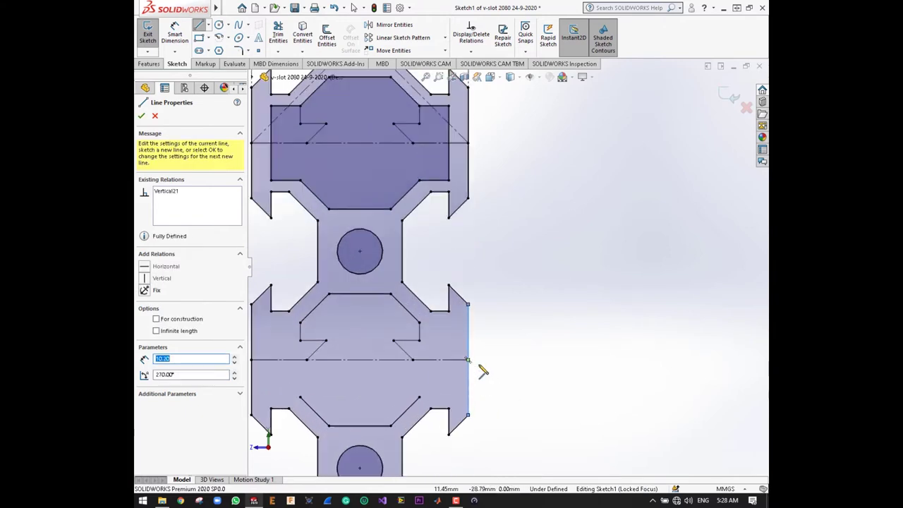
scroll(481, 371, "down", 1)
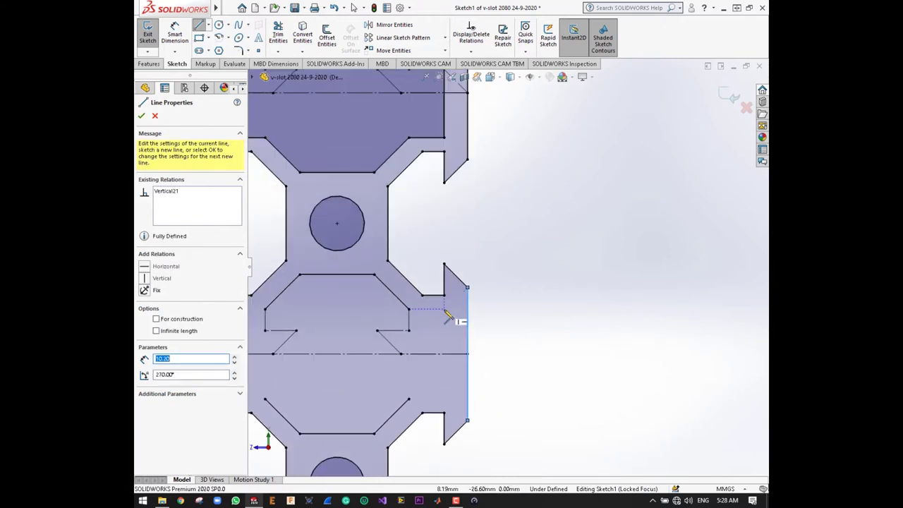
left_click(444, 310)
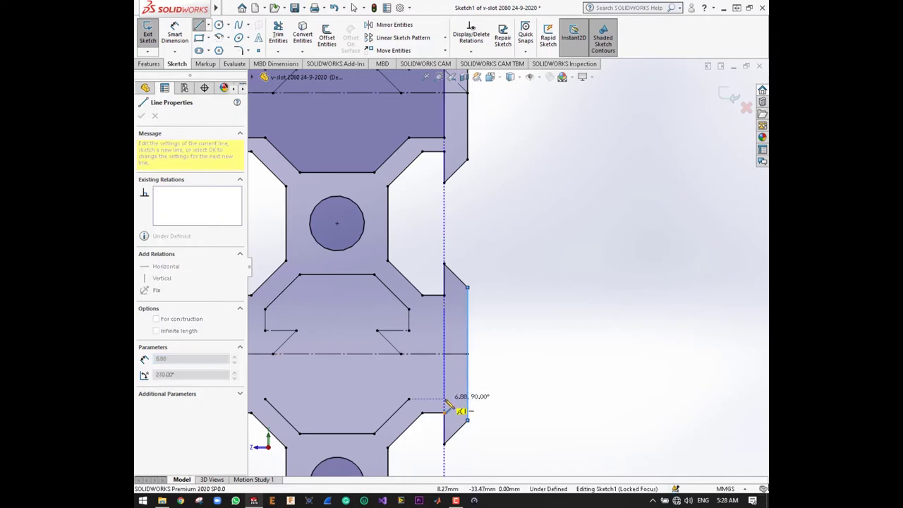
left_click(442, 400)
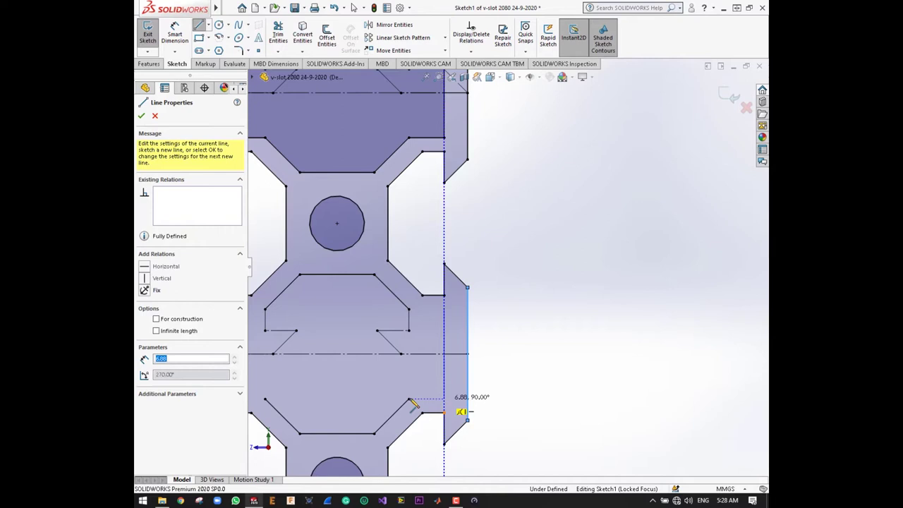
double_click(408, 399)
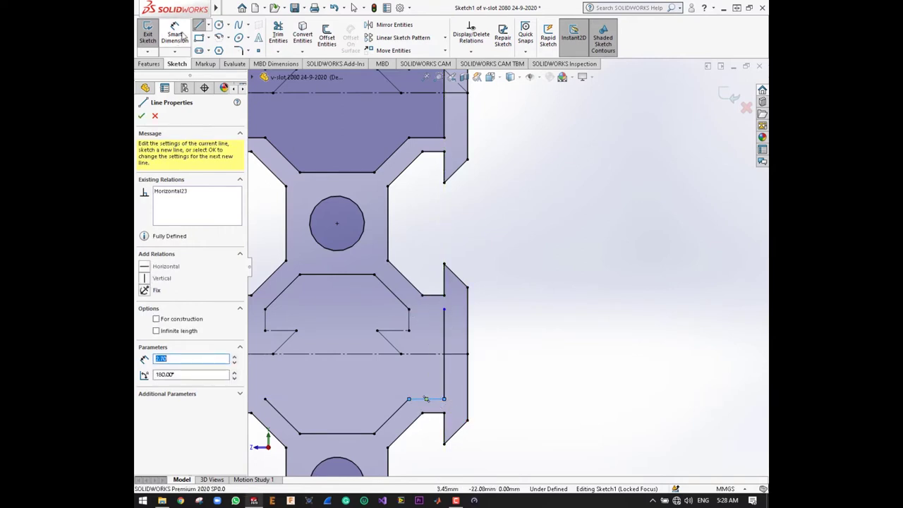
left_click(199, 26)
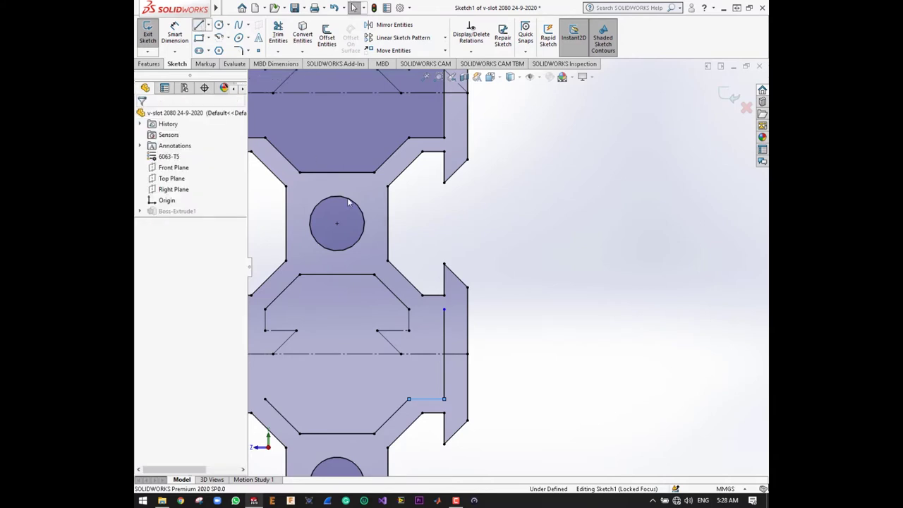
left_click(443, 309)
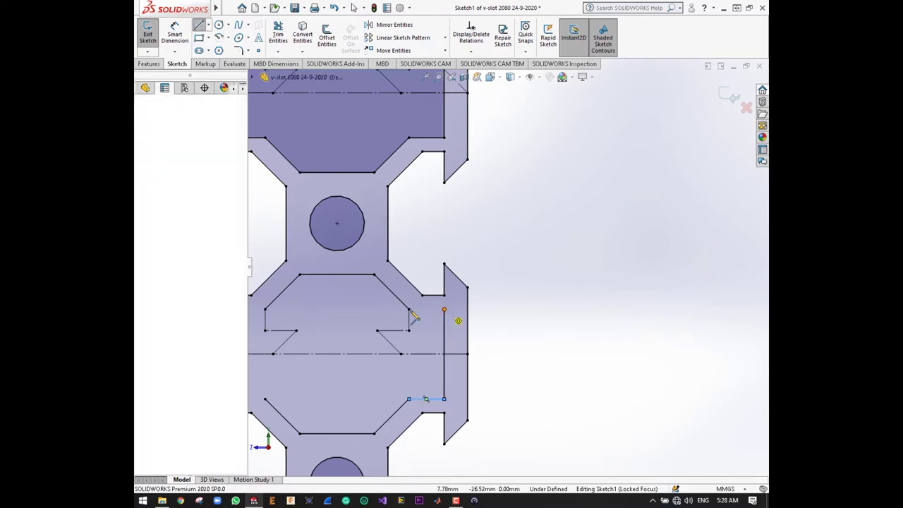
left_click(409, 308)
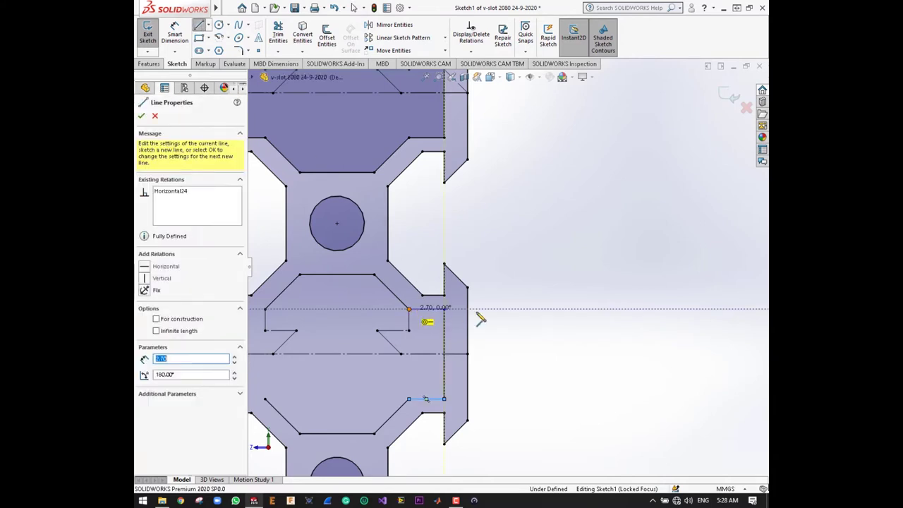
Outline the left slot with a 2.70 mm top, 6.88 mm side and bottom line.
scroll(490, 325, "up", 3)
scroll(466, 311, "down", 1)
scroll(416, 299, "down", 3)
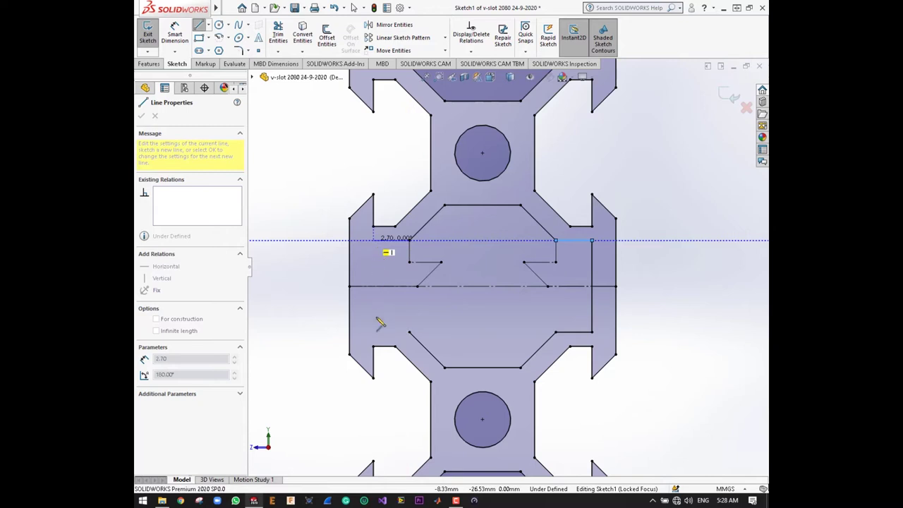
left_click(373, 240)
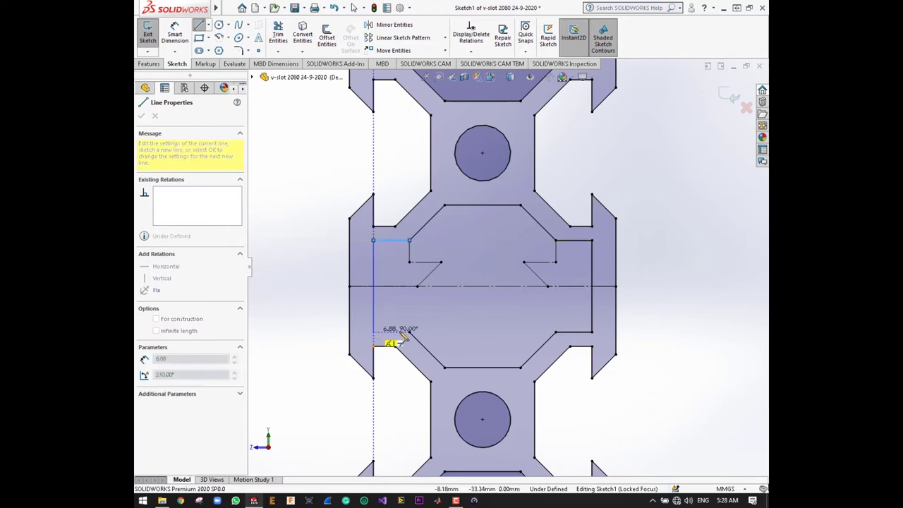
left_click(389, 332)
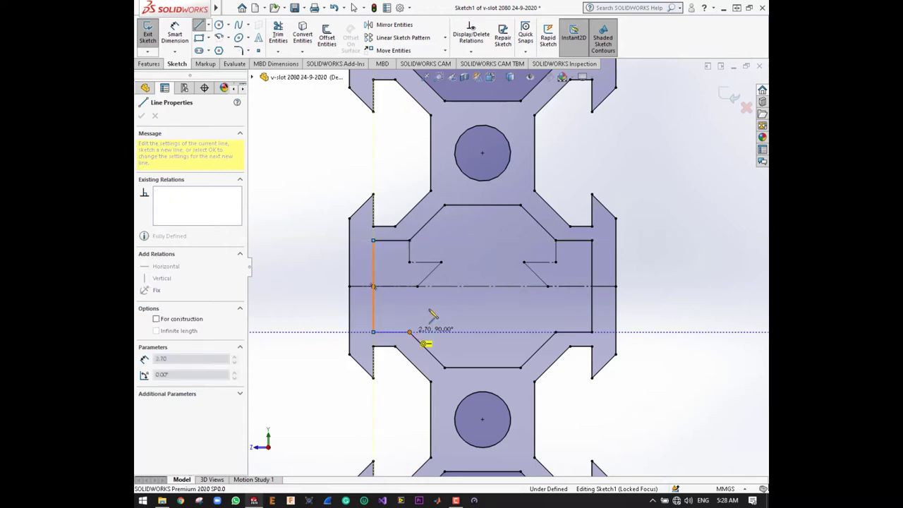
left_click(409, 332)
scroll(430, 286, "up", 3)
scroll(493, 287, "up", 3)
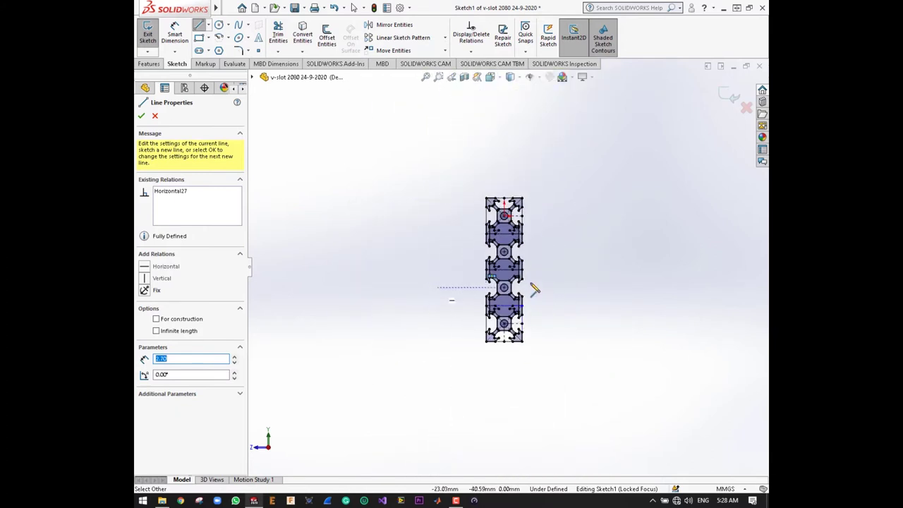
scroll(564, 282, "down", 2)
Exit Sketch1, view the four-bore beam in isometric, and close the v-slot 2080 part.
left_click(147, 35)
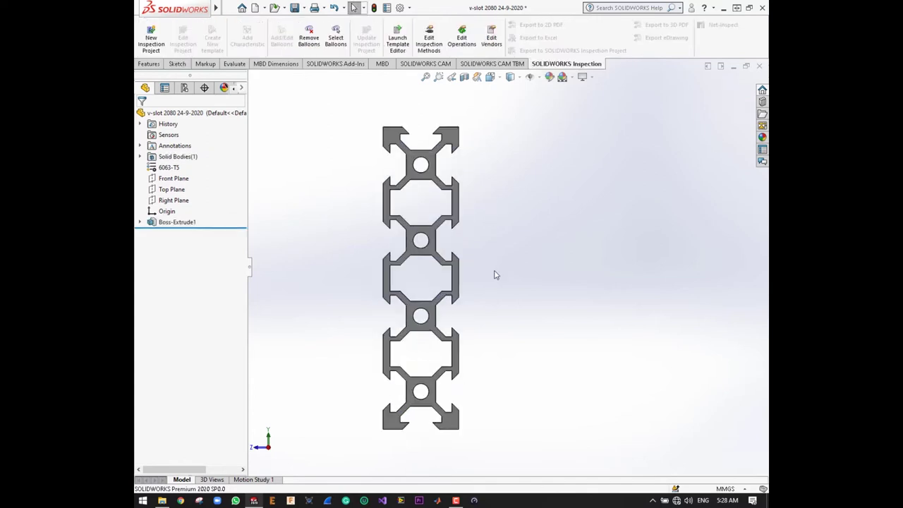
key("ctrl+7")
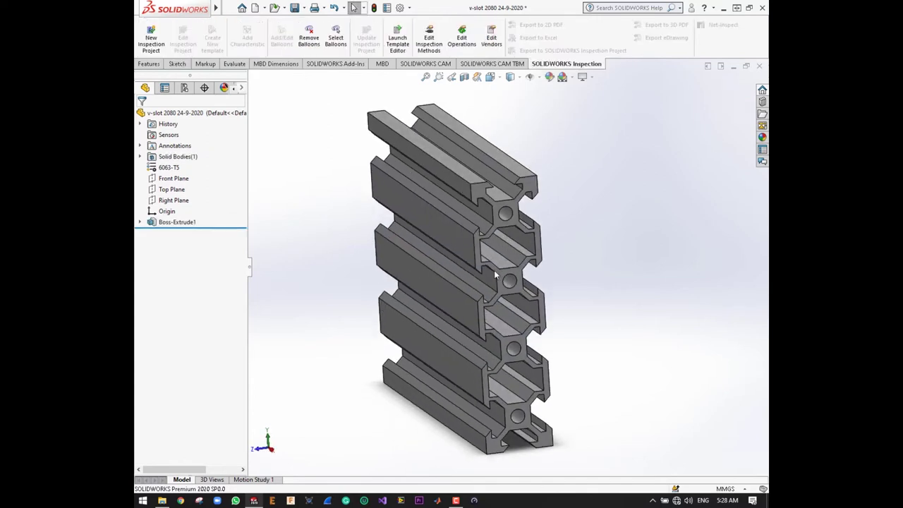
scroll(522, 301, "down", 3)
scroll(540, 306, "up", 2)
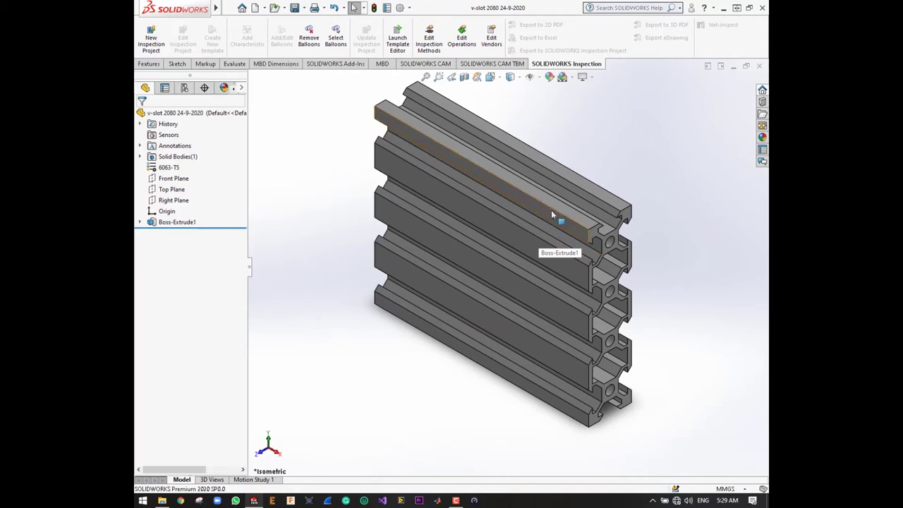
left_click(759, 66)
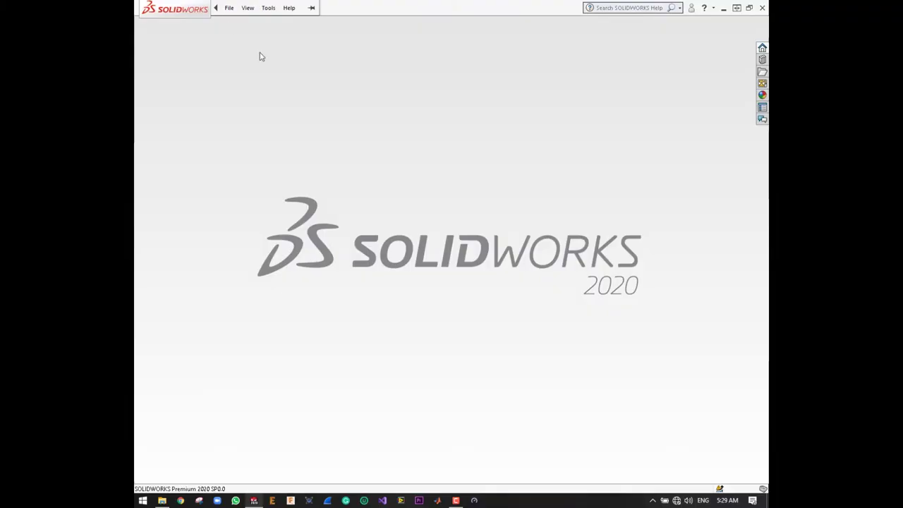
left_click(228, 7)
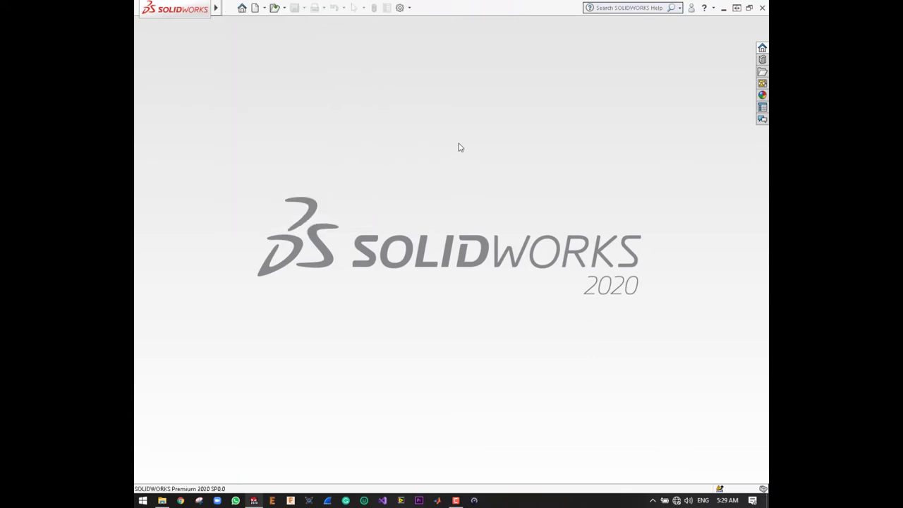
mouse_move(216, 8)
left_click(228, 8)
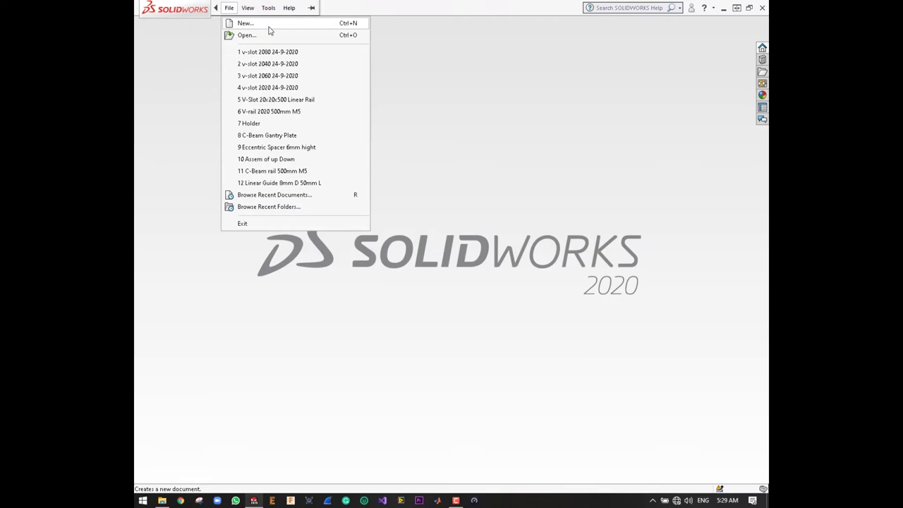
left_click(294, 55)
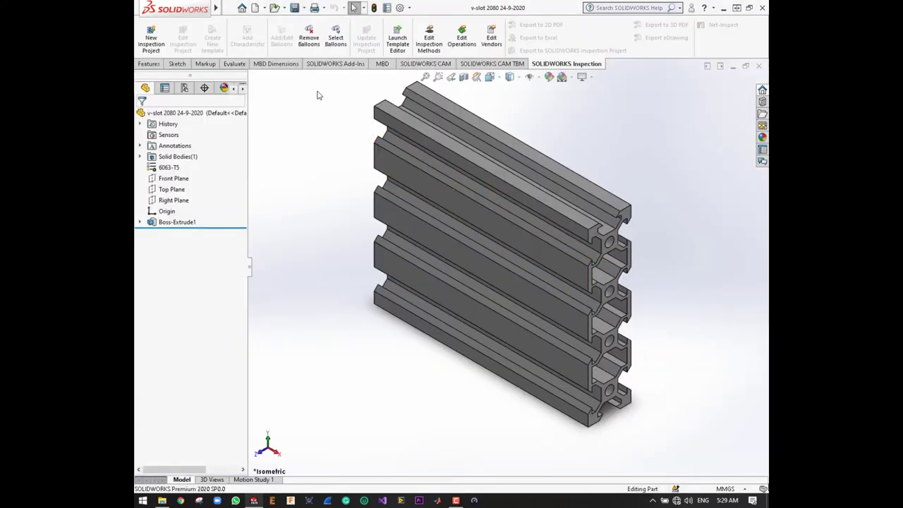
Save a copy of the part as 'C-Beam 24-9-2020' and open the copy.
left_click(308, 7)
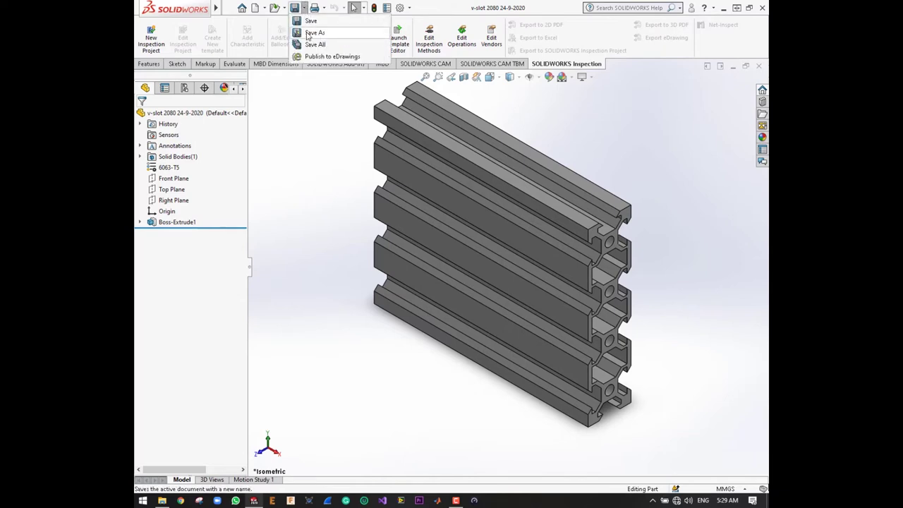
left_click(309, 34)
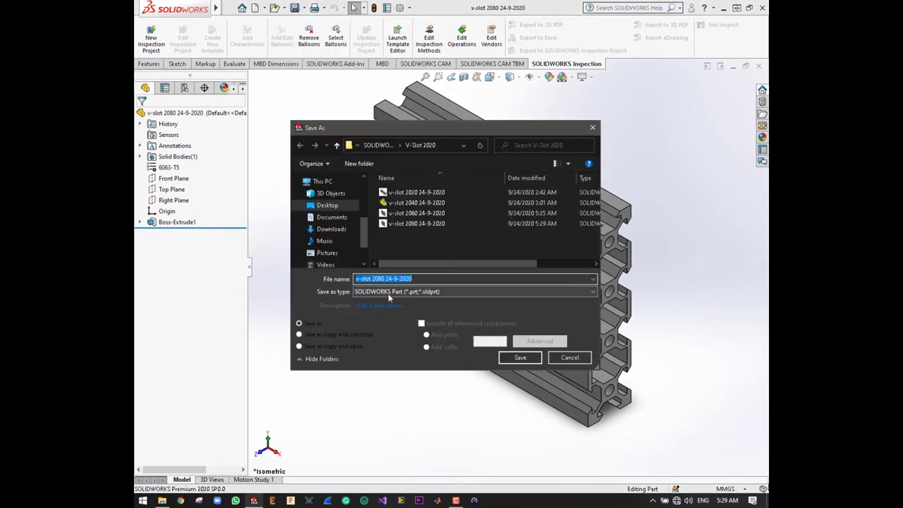
left_click(383, 279)
key("BackSpace")
key("BackSpace")
key("BackSpace")
key("BackSpace")
type("C-")
left_click(343, 346)
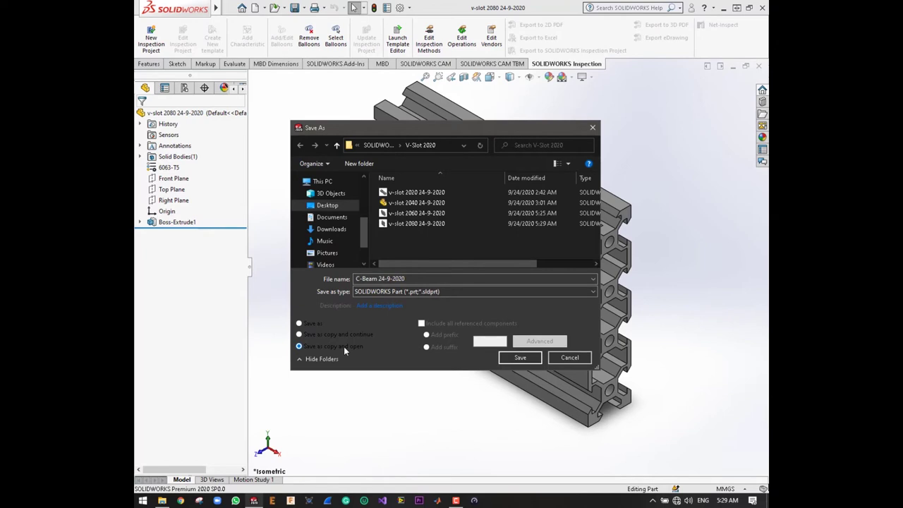
left_click(515, 358)
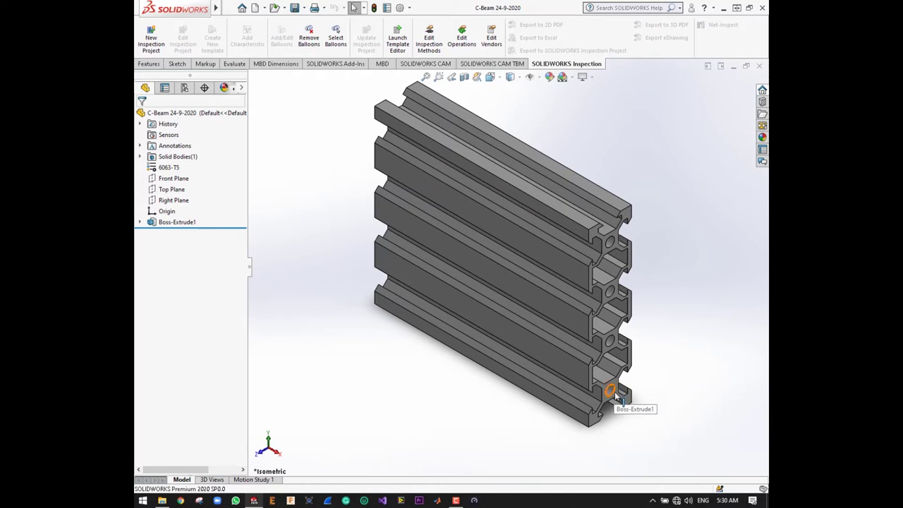
Select the profile's end face and view it Normal To.
left_click(617, 397)
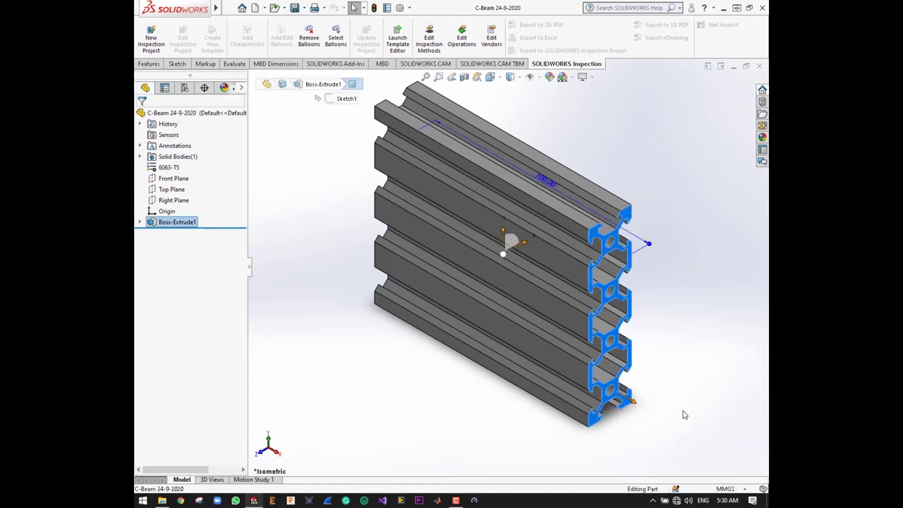
key("ctrl+8")
left_click(643, 324)
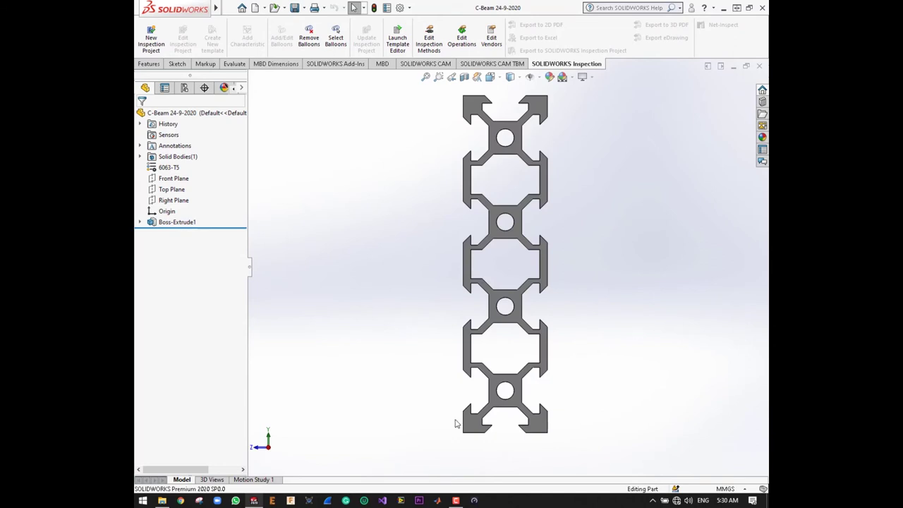
Open the C-Beam-Linear-Rail-Drawing image, enlarge it to read the C-Beam dimensions, then minimize Photos.
left_click(162, 500)
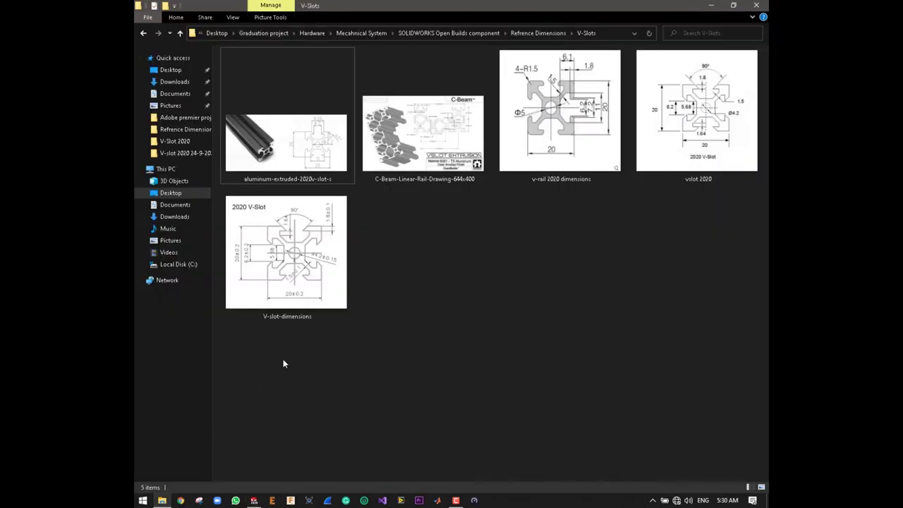
left_click(383, 143)
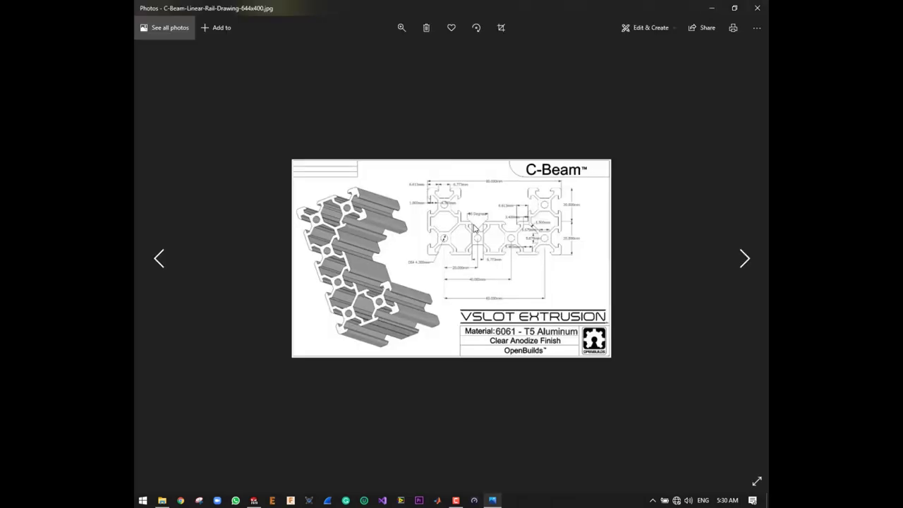
scroll(511, 248, "down", 1)
scroll(511, 248, "up", 1)
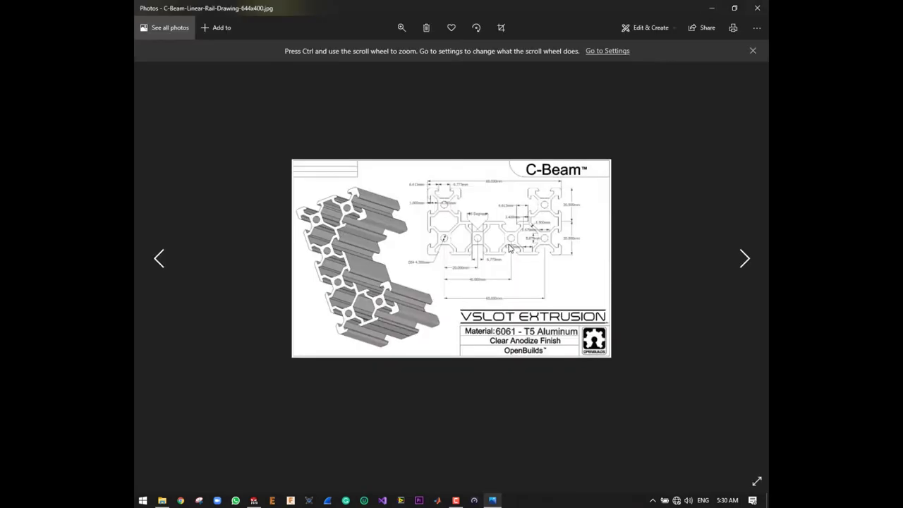
scroll(470, 237, "up", 3, "ctrl")
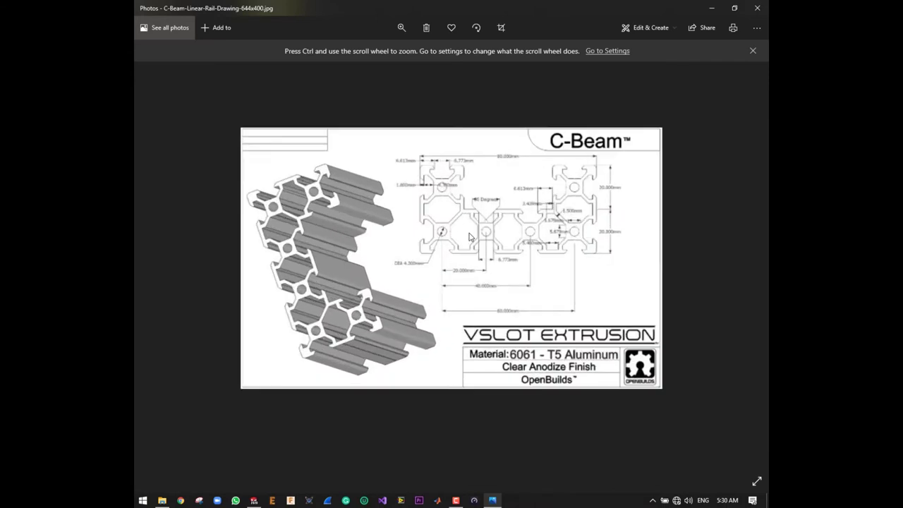
left_click_drag(517, 202, 484, 243)
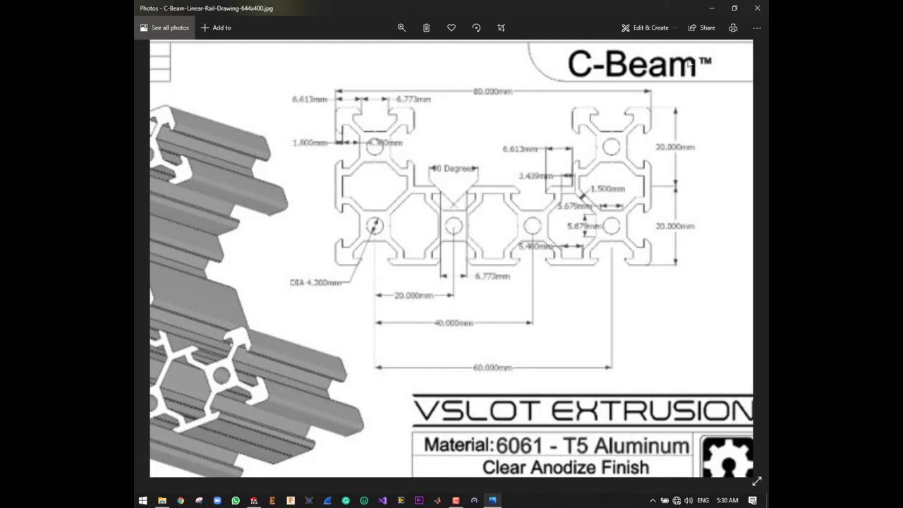
left_click(711, 8)
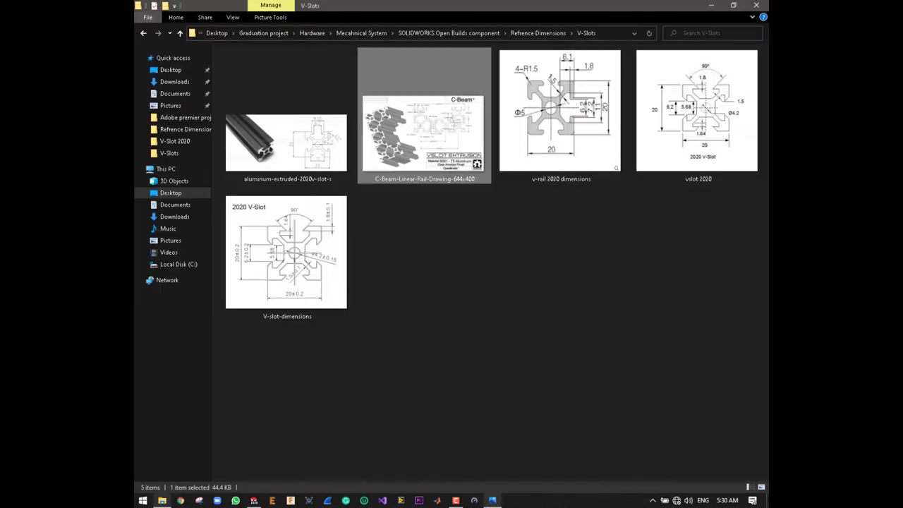
Back in the C-Beam 24-9-2020 part, choose Edit Sketch on the extrusion to reopen Sketch1.
left_click(255, 501)
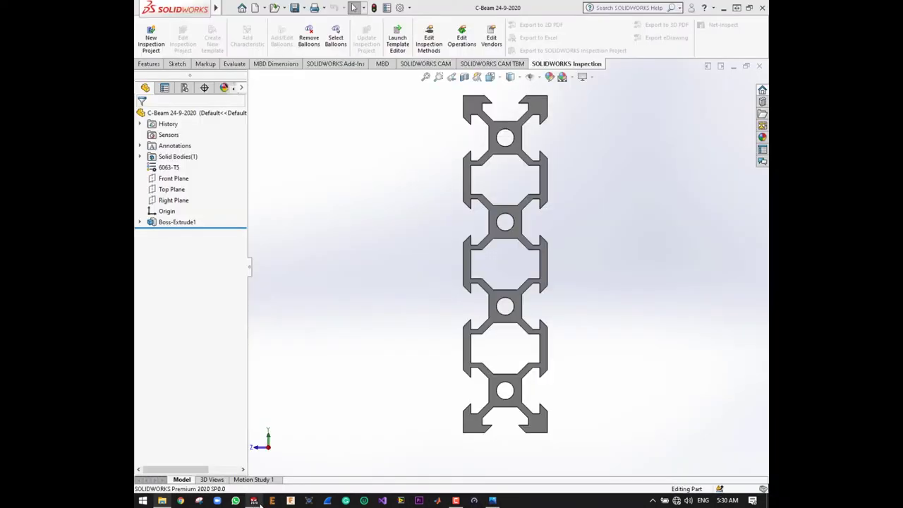
scroll(540, 417, "up", 3)
scroll(534, 393, "down", 2)
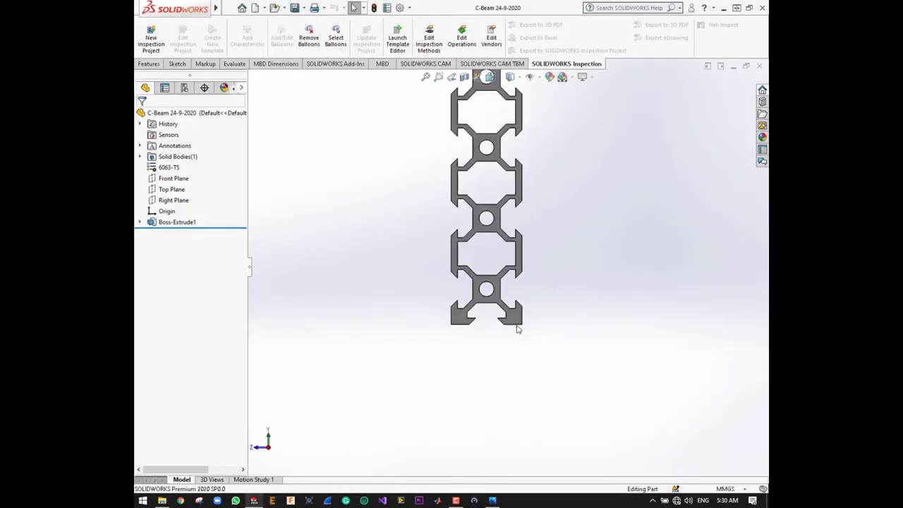
right_click(499, 289)
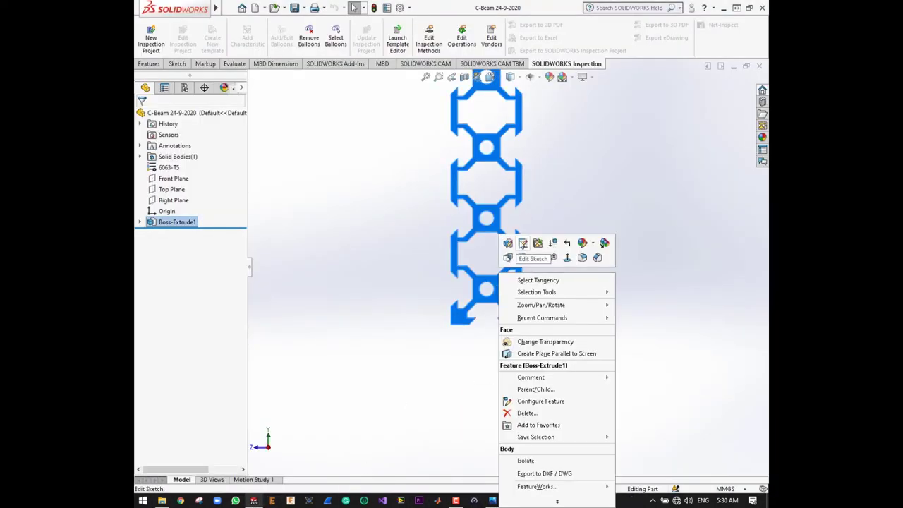
left_click(522, 243)
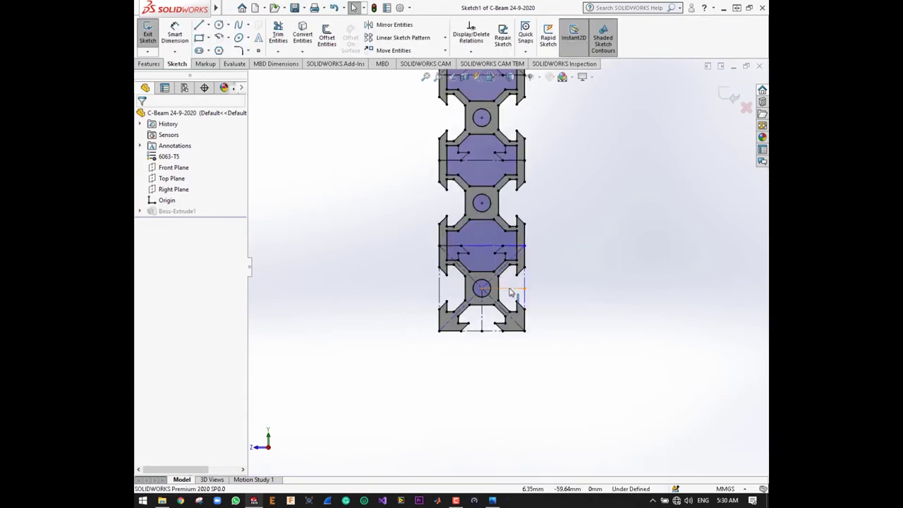
scroll(510, 292, "down", 2)
scroll(509, 291, "up", 1)
scroll(494, 282, "up", 1)
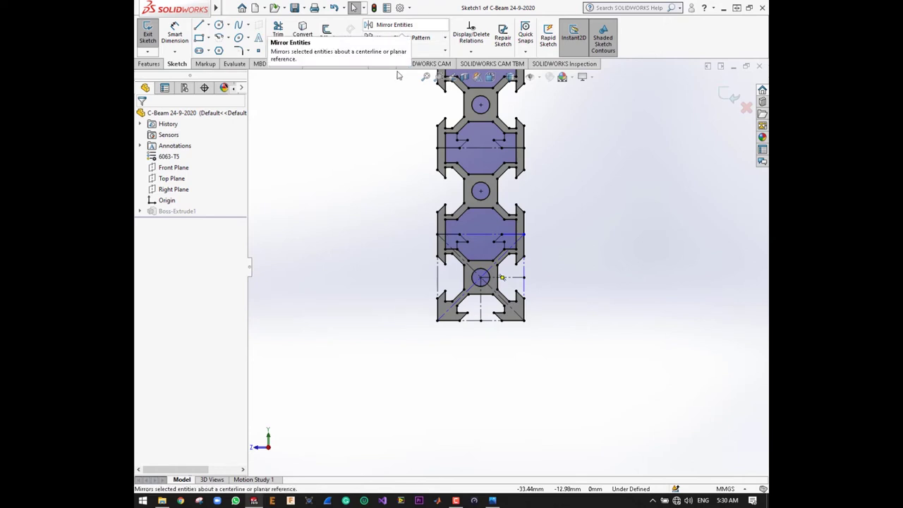
Start a Mirror with Copy checked, using Line110, the left vertical edge, as mirror line.
left_click(392, 26)
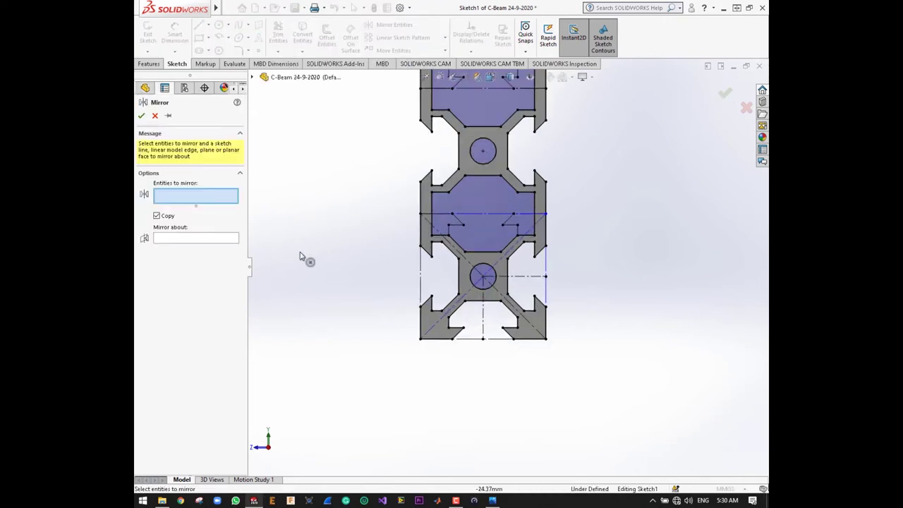
left_click(202, 240)
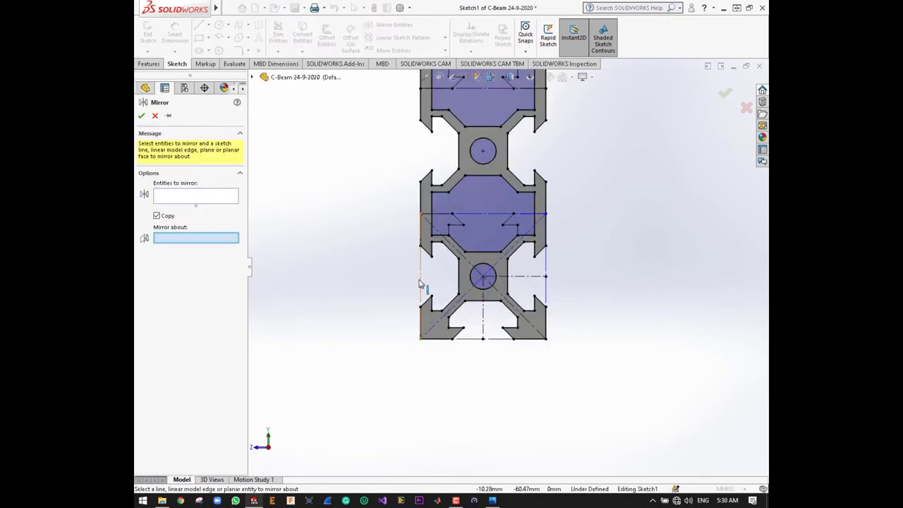
left_click(420, 284)
left_click(191, 197)
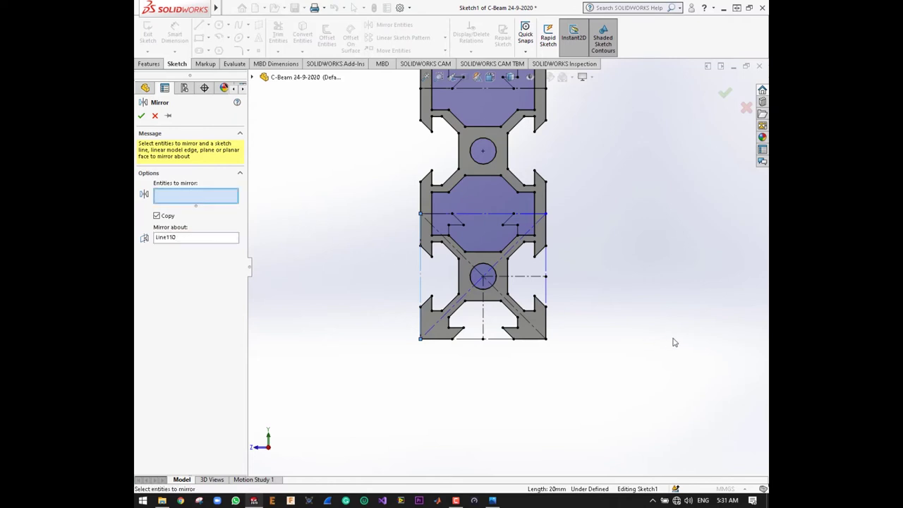
scroll(621, 339, "up", 2)
scroll(536, 329, "down", 1)
scroll(512, 322, "down", 1)
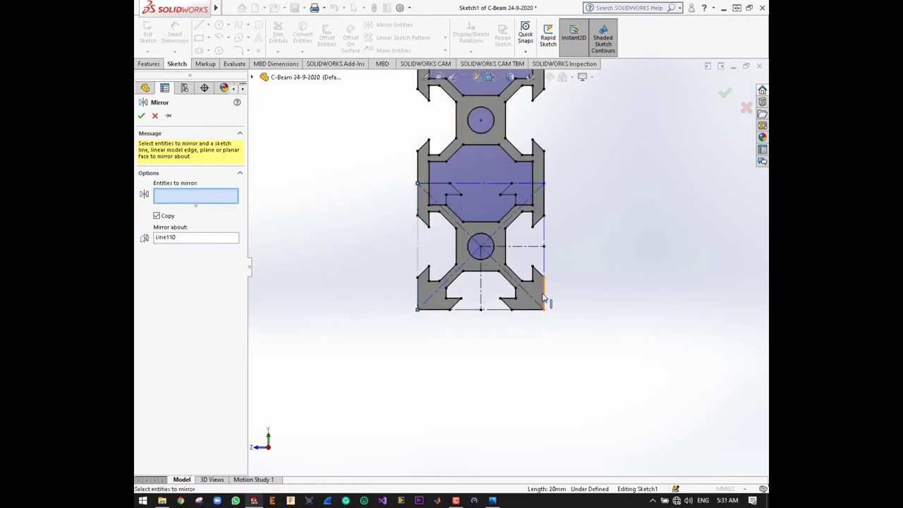
Add the slot lines and the bottom and left edges of the lower section to the mirror set.
left_click(544, 300)
left_click(532, 310)
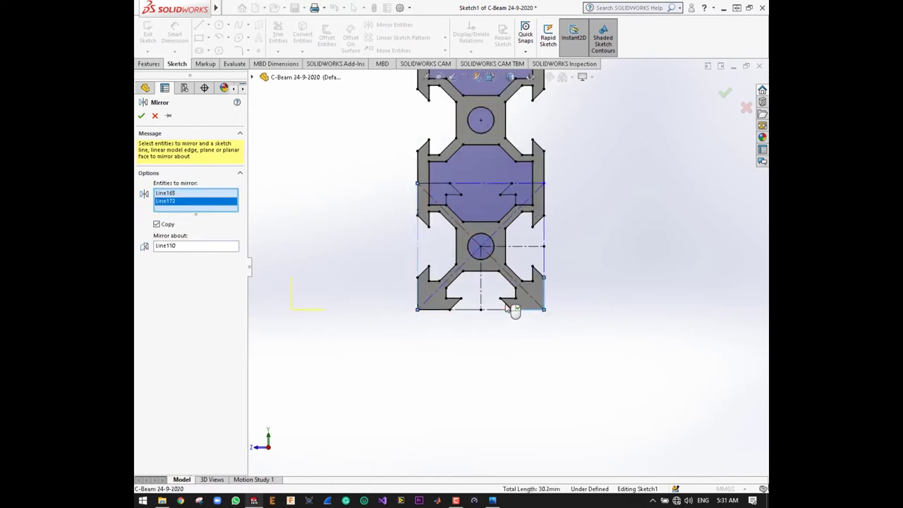
left_click(507, 304)
left_click(511, 301)
left_click(514, 295)
left_click(515, 293)
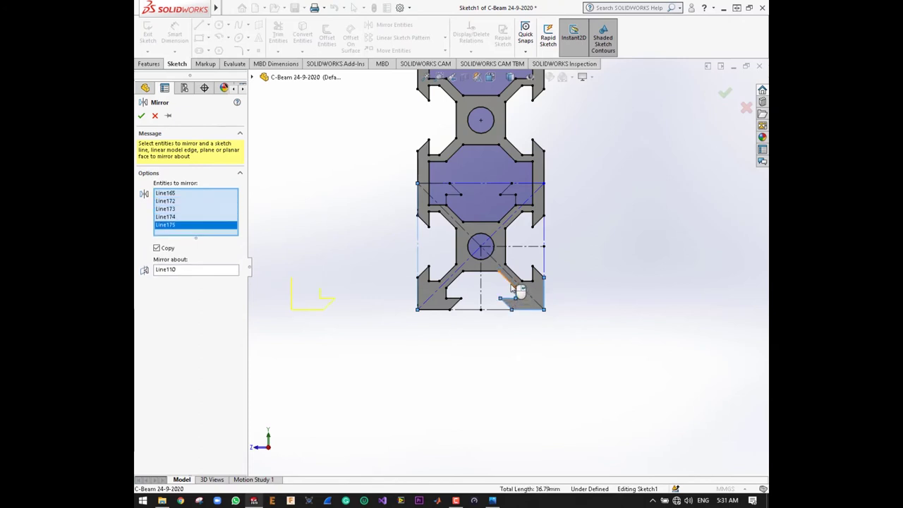
left_click(494, 281)
left_click(485, 271)
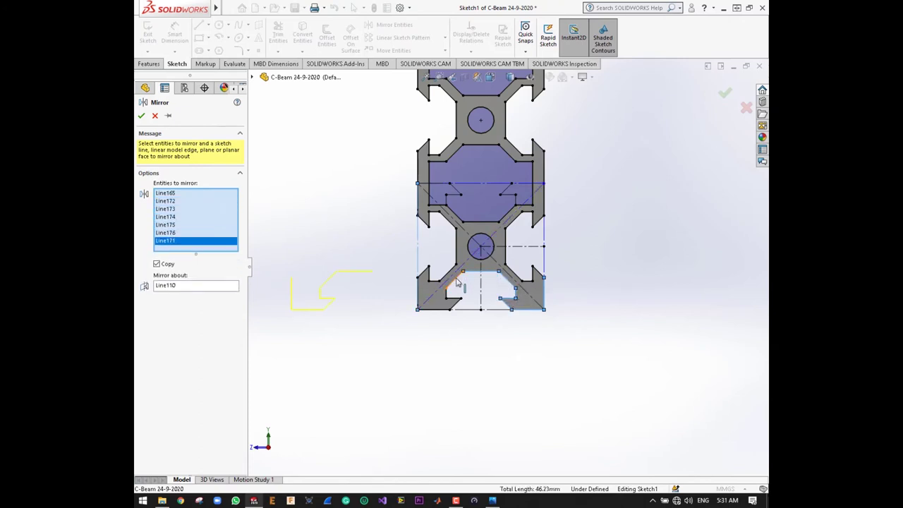
left_click(455, 294)
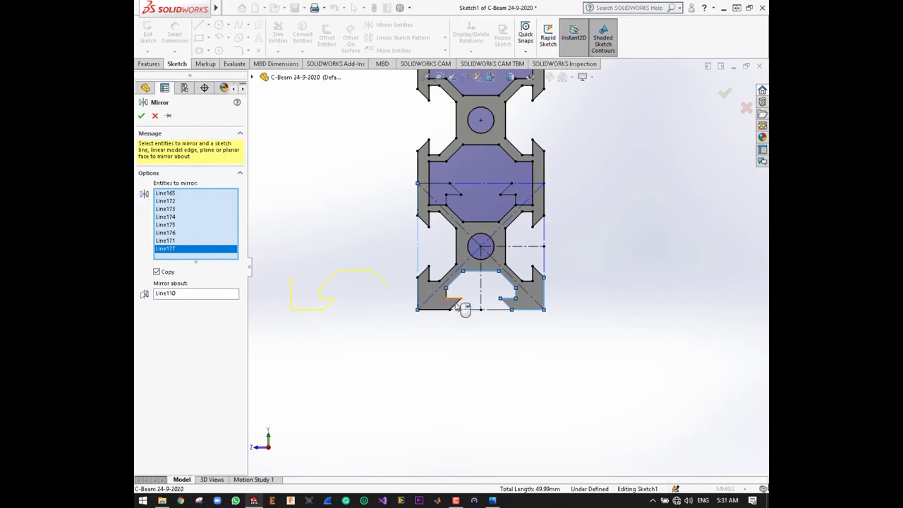
left_click(458, 301)
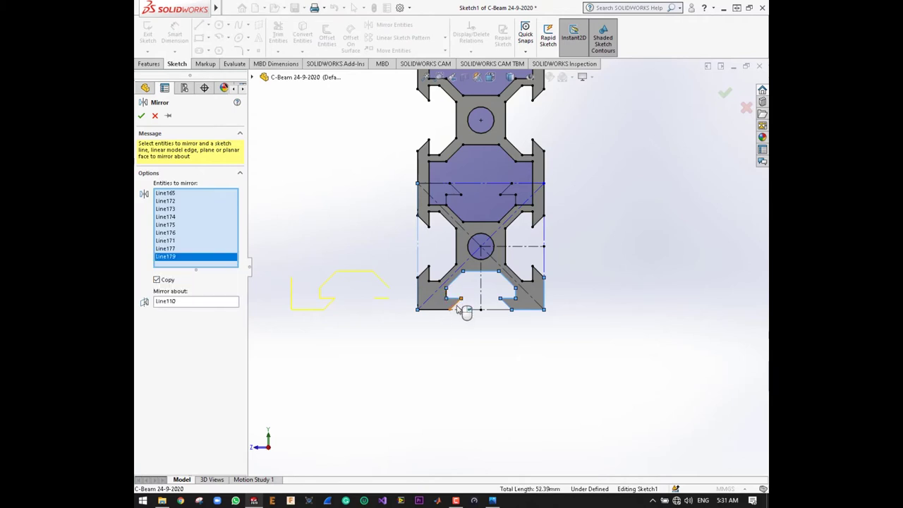
left_click(458, 309)
left_click(442, 314)
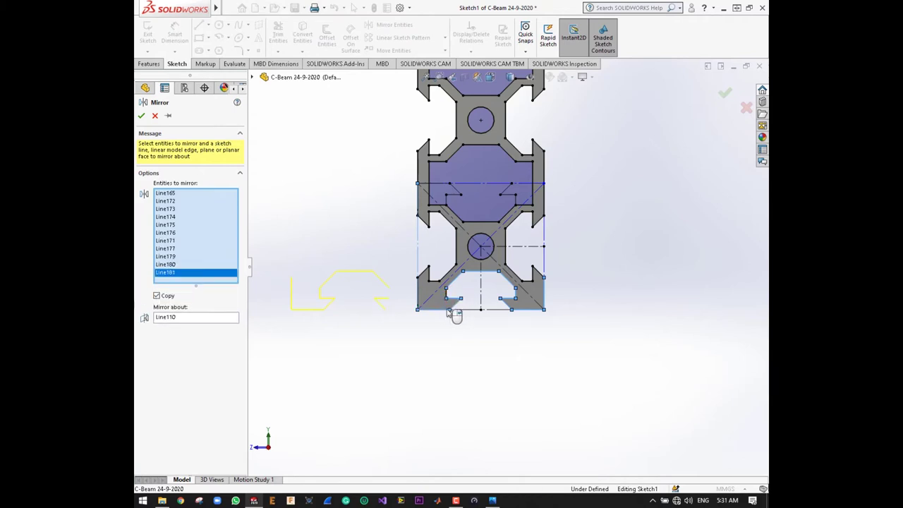
left_click(447, 296)
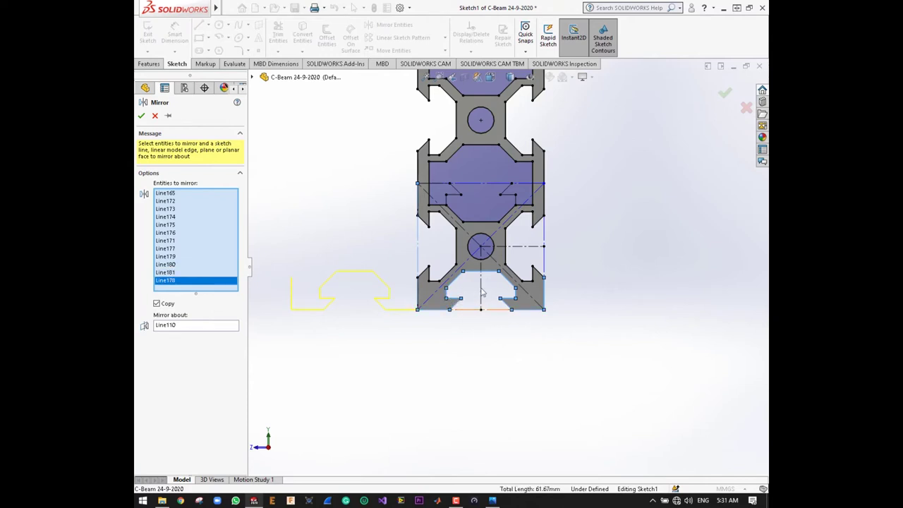
left_click(446, 279)
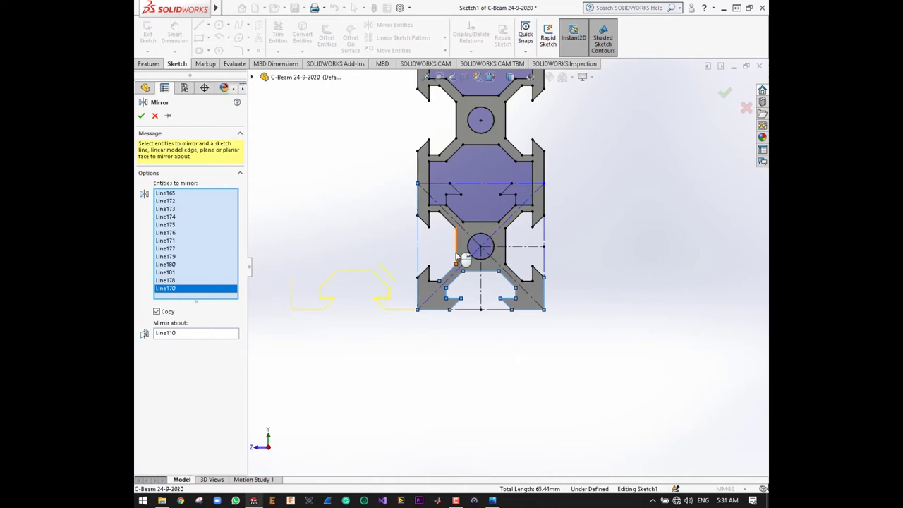
left_click(456, 254)
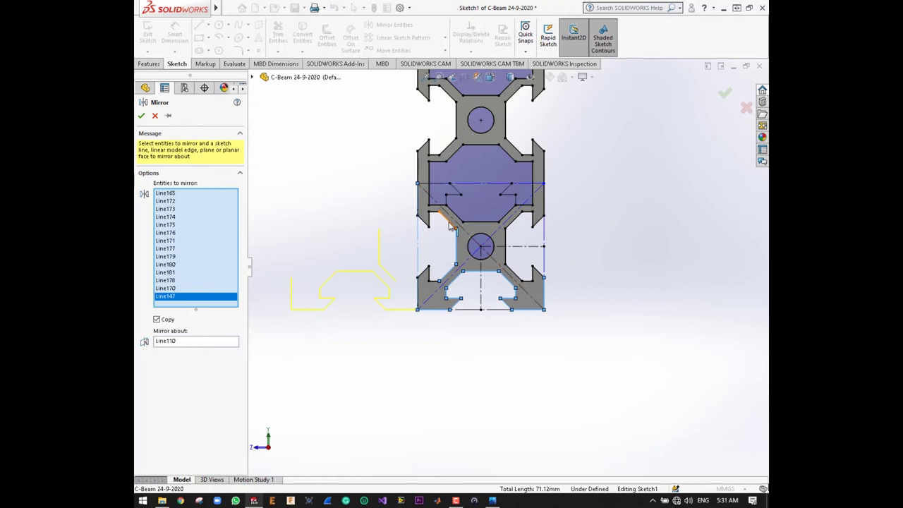
left_click(450, 225)
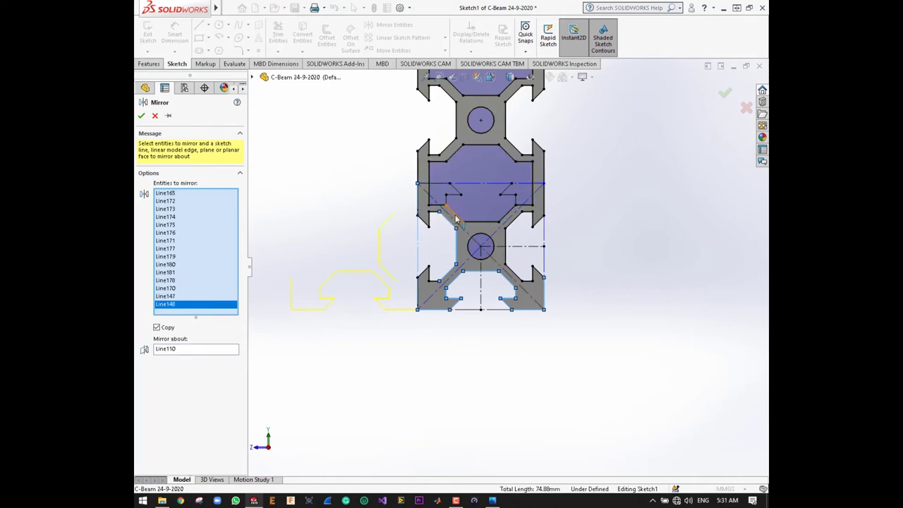
Add the diagonal, right notch and upper edges, dropping the upper right vertical edge.
left_click(455, 220)
left_click(489, 223)
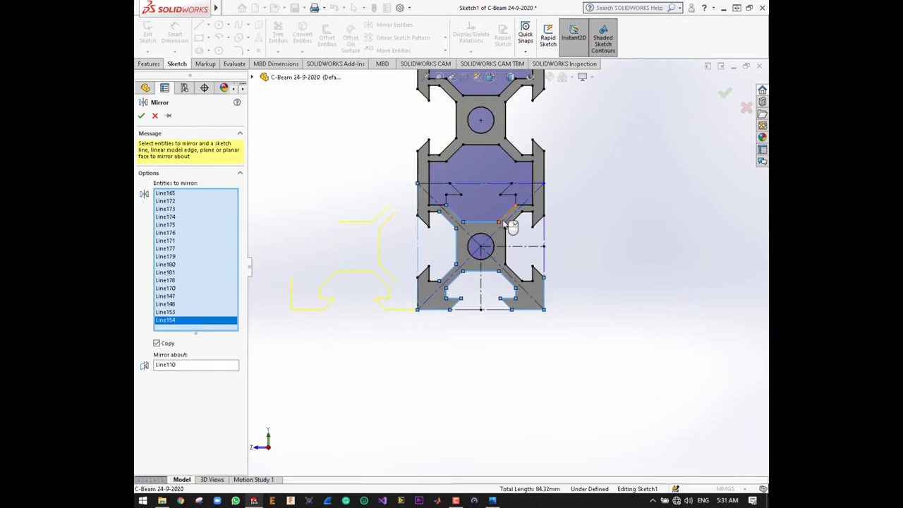
left_click(505, 222)
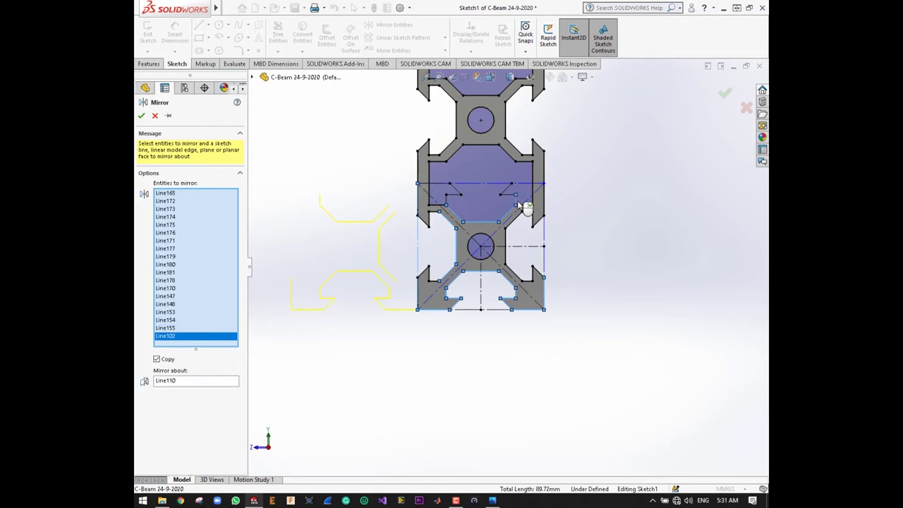
left_click(510, 198)
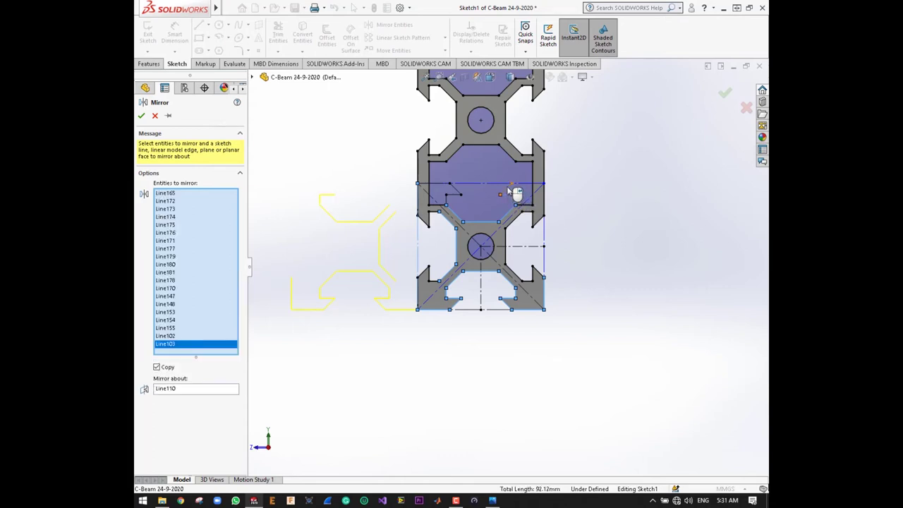
left_click(526, 191)
left_click(543, 201)
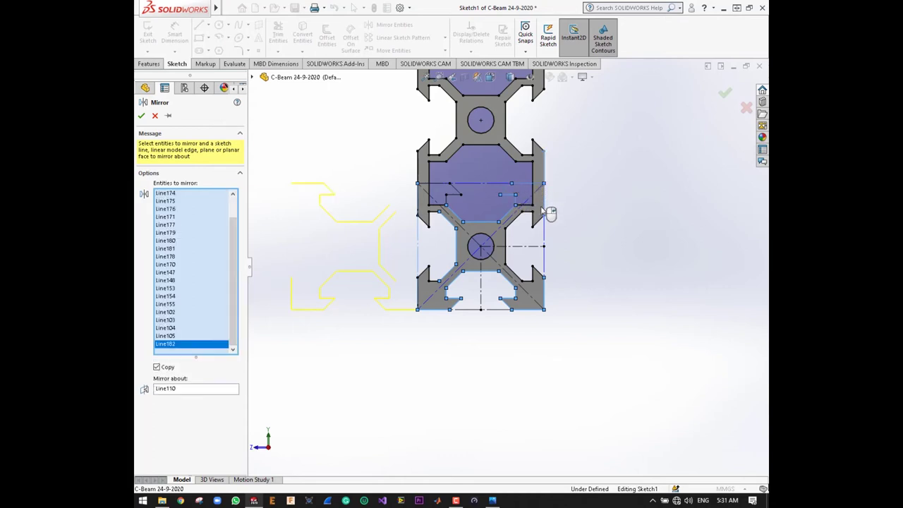
left_click(541, 224)
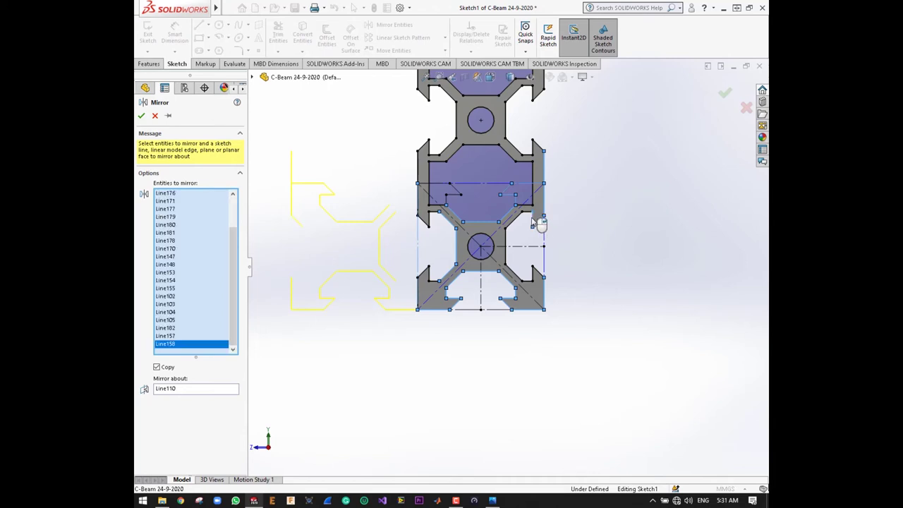
left_click(536, 216)
left_click(521, 221)
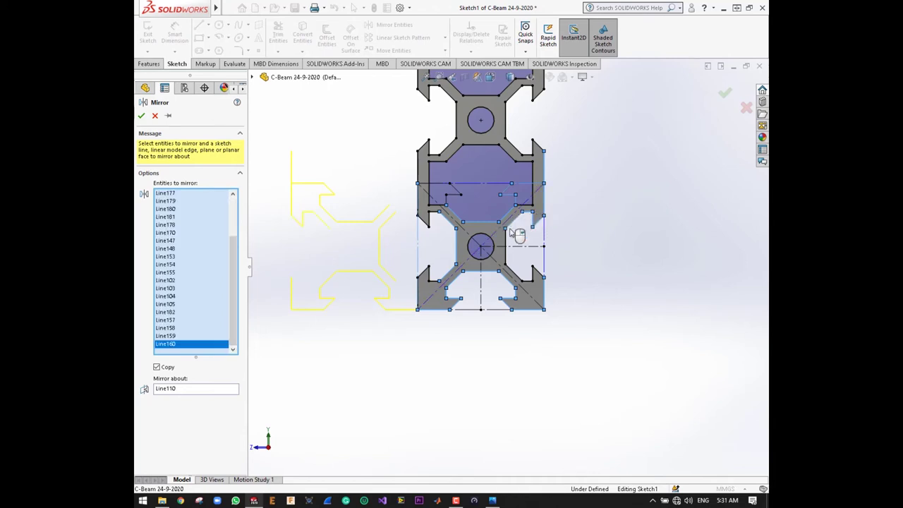
left_click(517, 235)
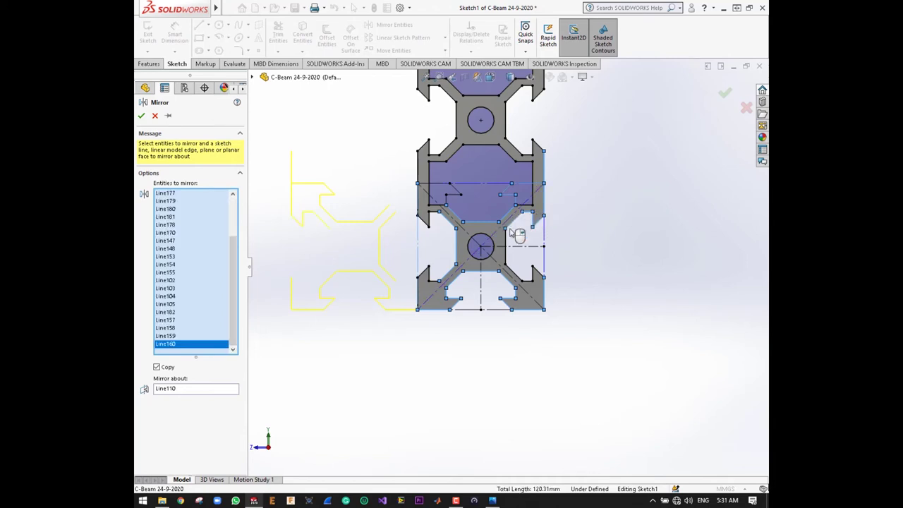
left_click(544, 174)
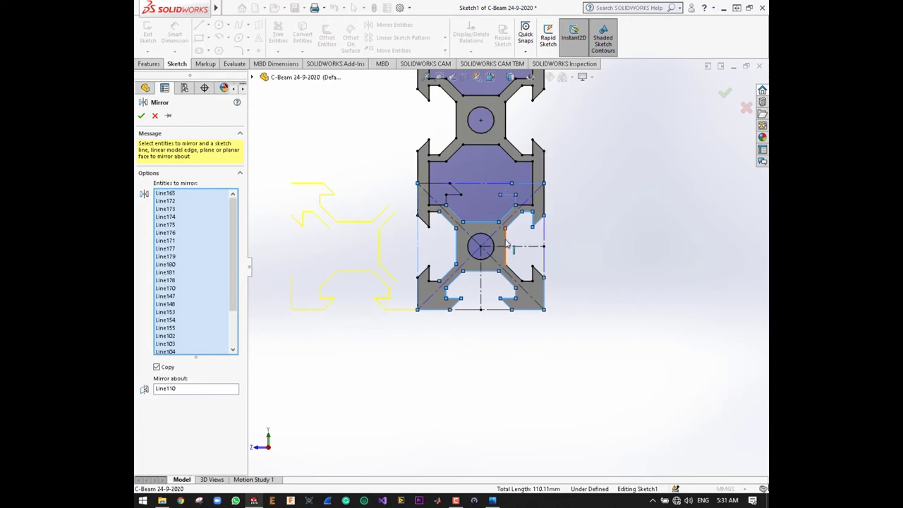
left_click(526, 282)
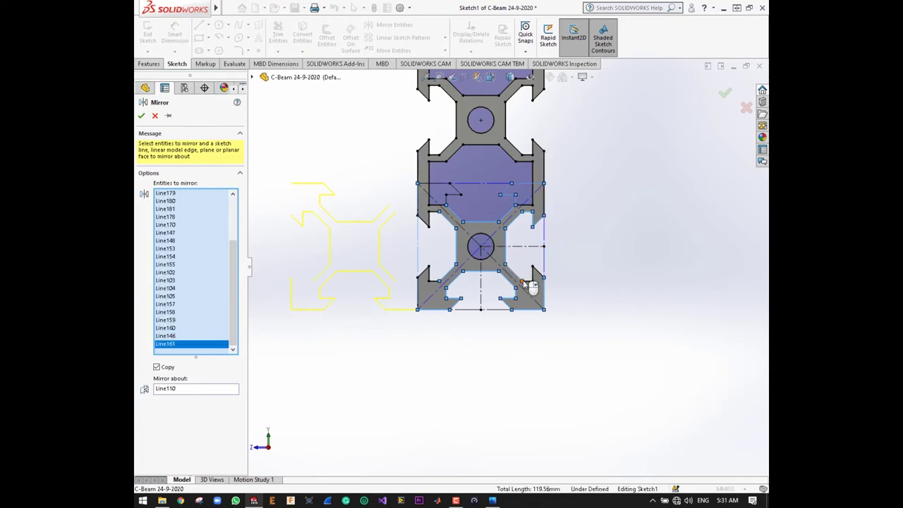
left_click(529, 281)
left_click(532, 274)
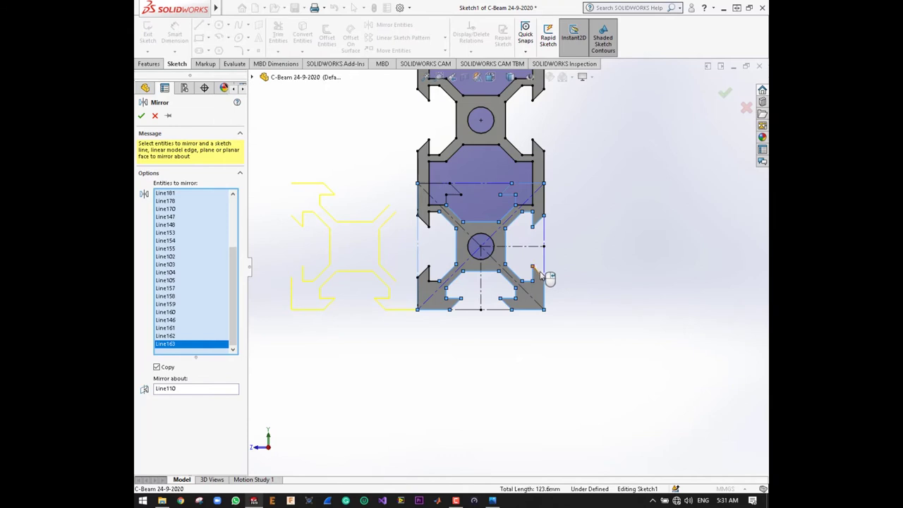
left_click(534, 268)
left_click(447, 205)
left_click(450, 206)
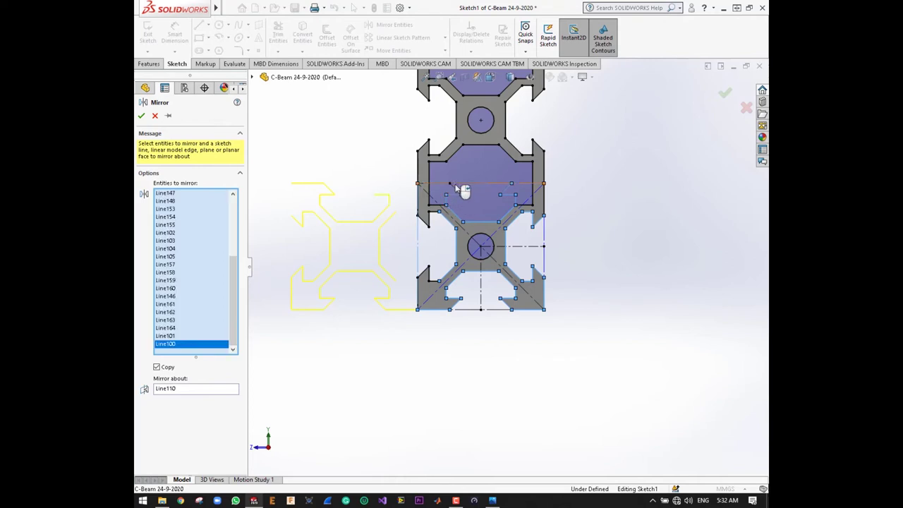
left_click(446, 185)
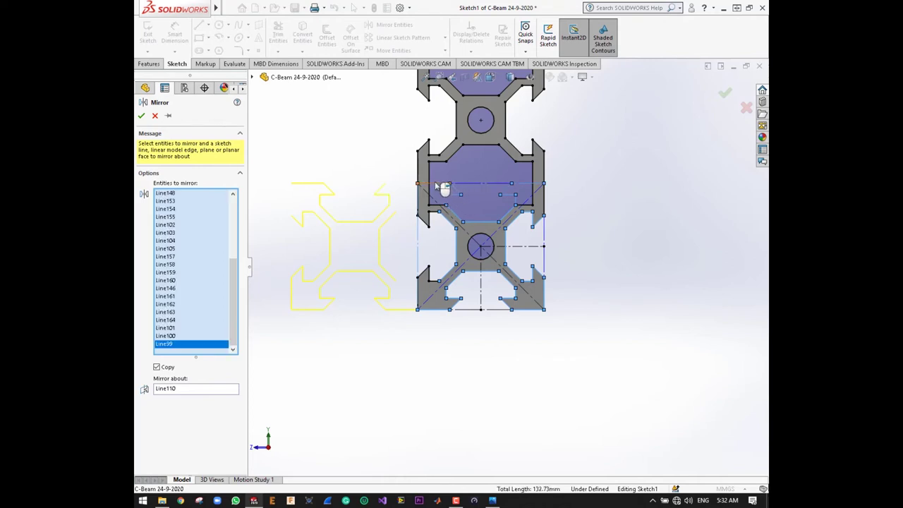
left_click(442, 185)
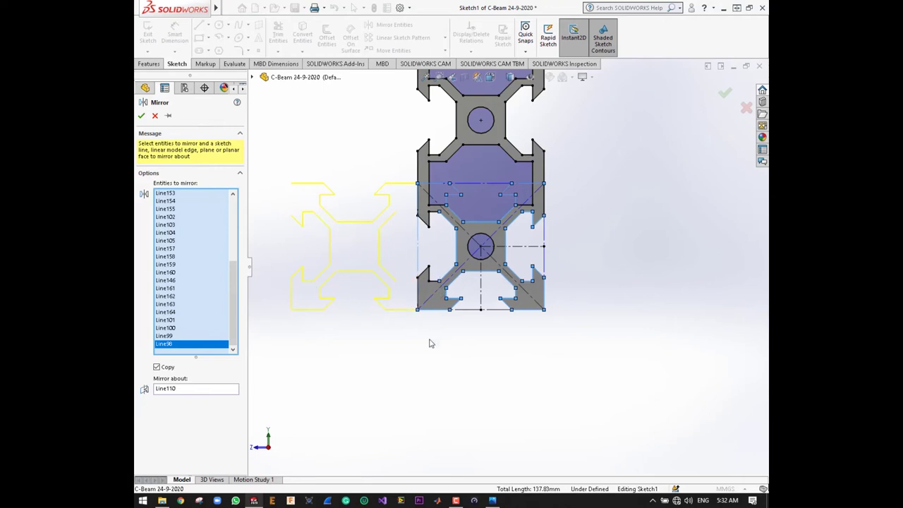
Add the bore circle, zoom out to preview the copy on the left, and accept with OK.
left_click(480, 261)
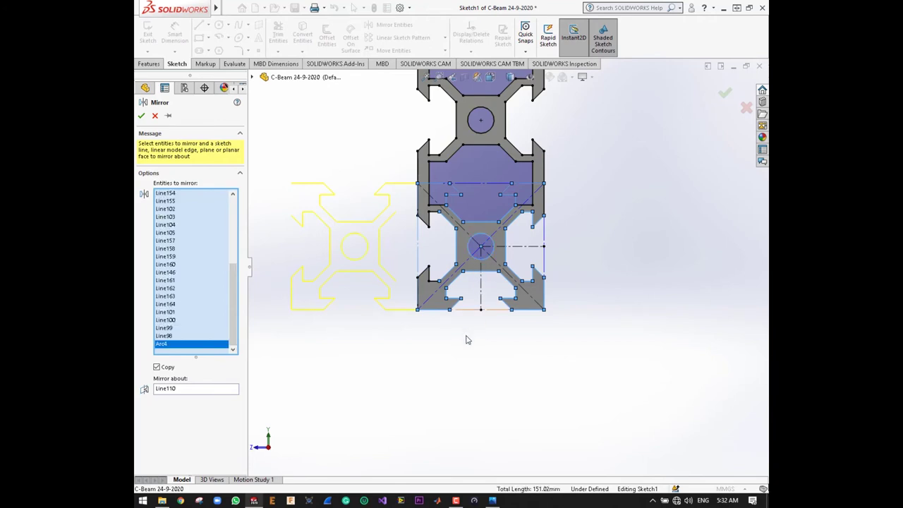
scroll(480, 317, "up", 3)
scroll(466, 338, "up", 3)
scroll(489, 284, "up", 2)
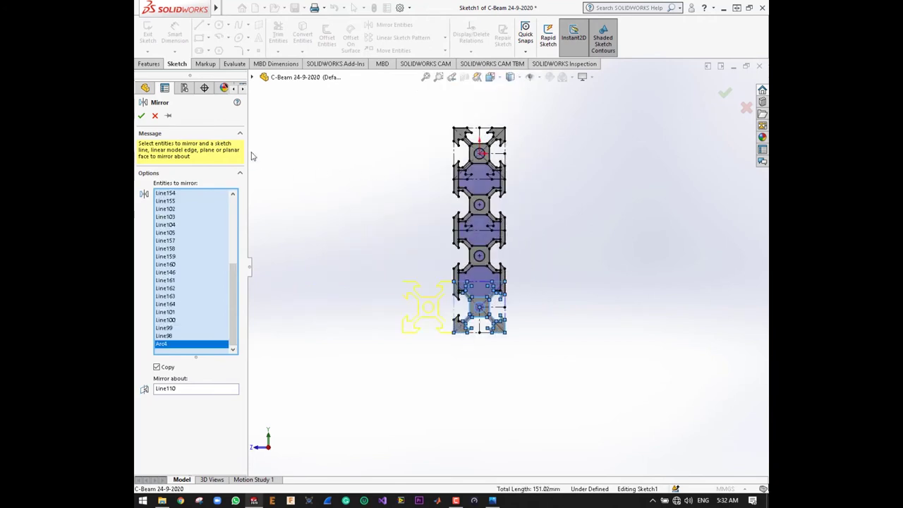
left_click(141, 117)
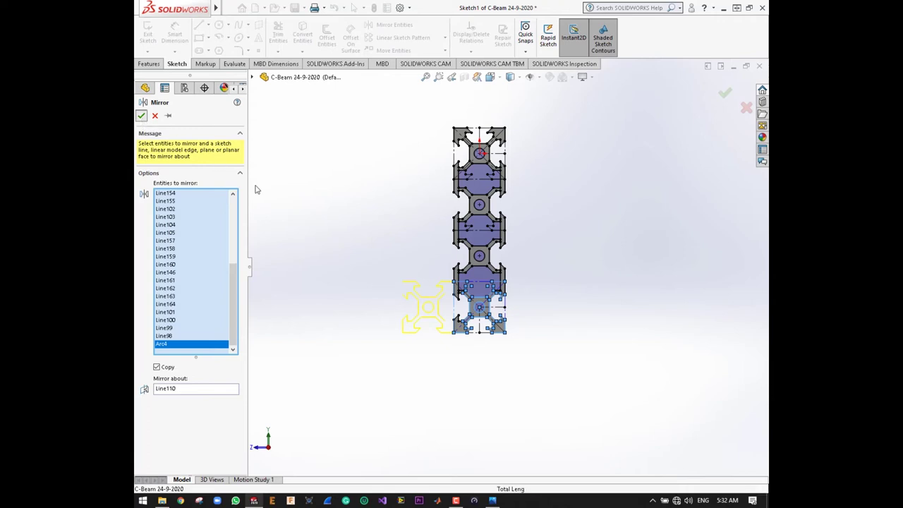
Close the mirrored copy's top-left corner with a vertical and a horizontal line, giving a 5.10 line.
scroll(448, 265, "down", 1)
scroll(444, 267, "down", 2)
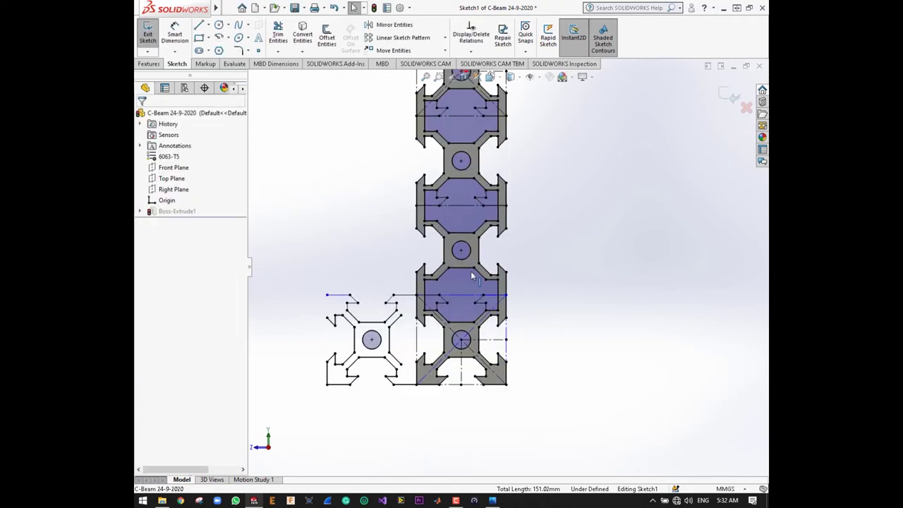
scroll(438, 275, "down", 2)
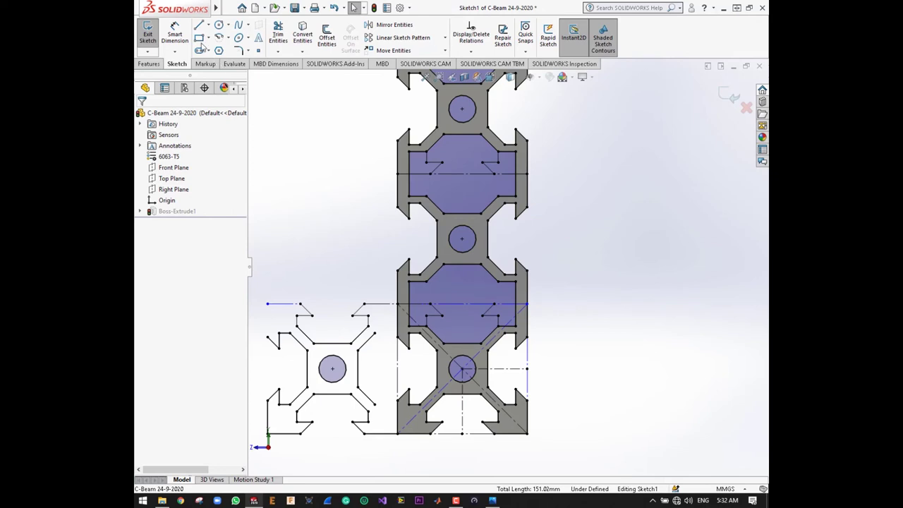
left_click(199, 24)
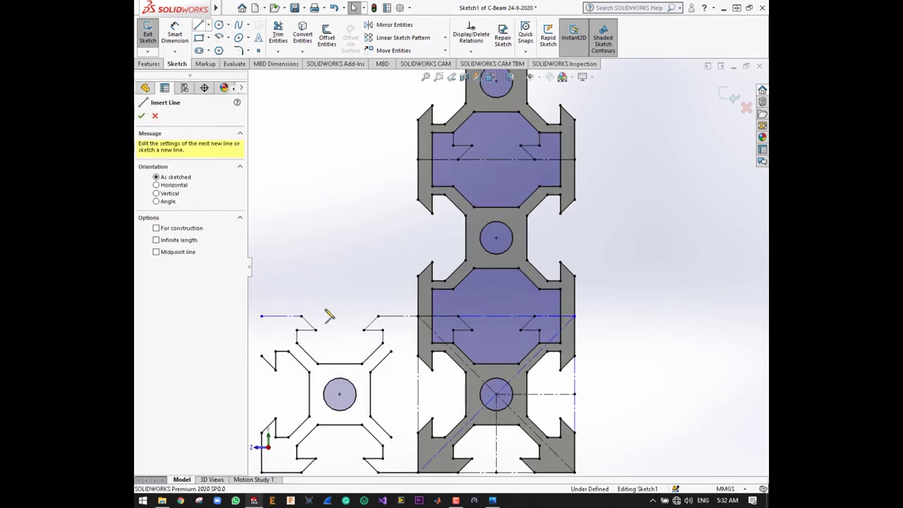
left_click(262, 357)
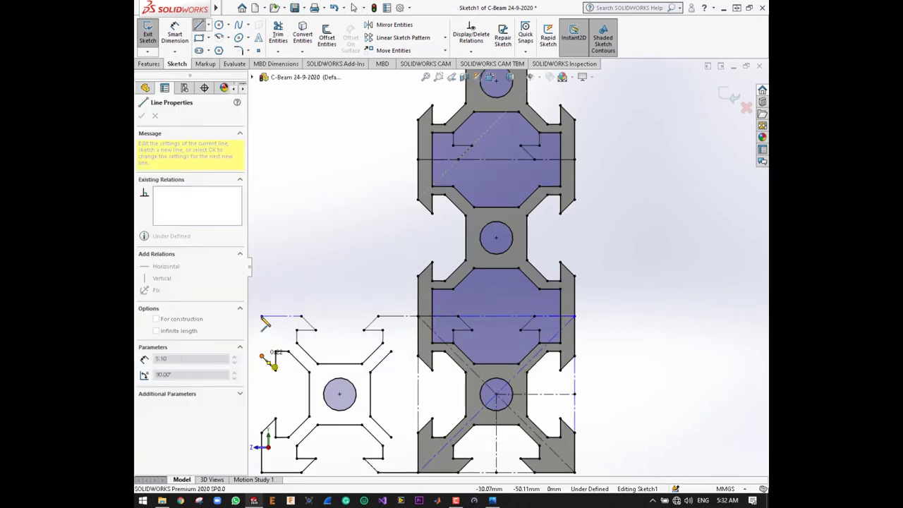
left_click(302, 319)
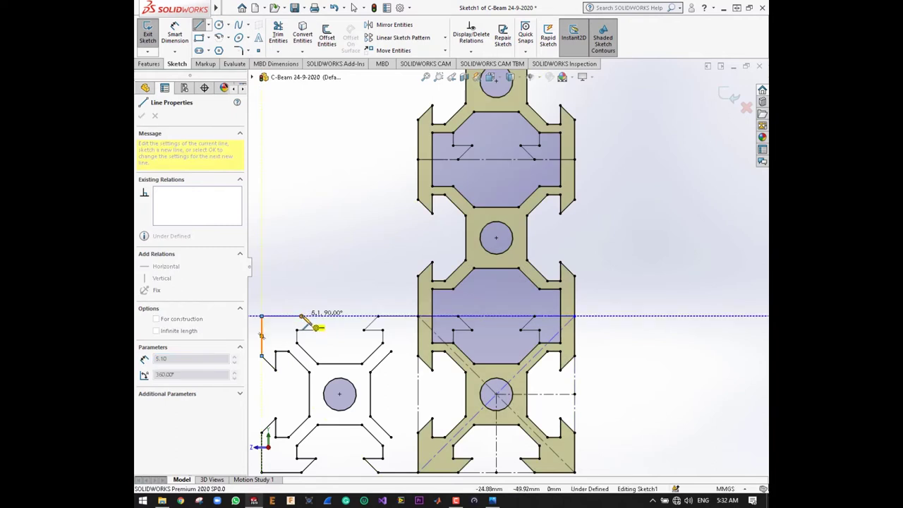
left_click(301, 316)
key("Escape")
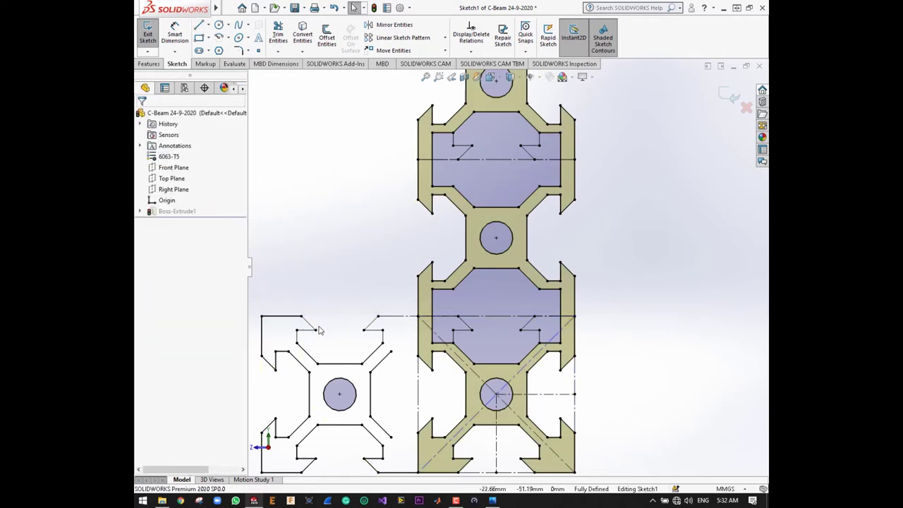
scroll(322, 334, "up", 4)
scroll(323, 334, "up", 2)
Select the six slot lines, Line193–195 and Line206–208, at the top of the left profile.
left_click(347, 335)
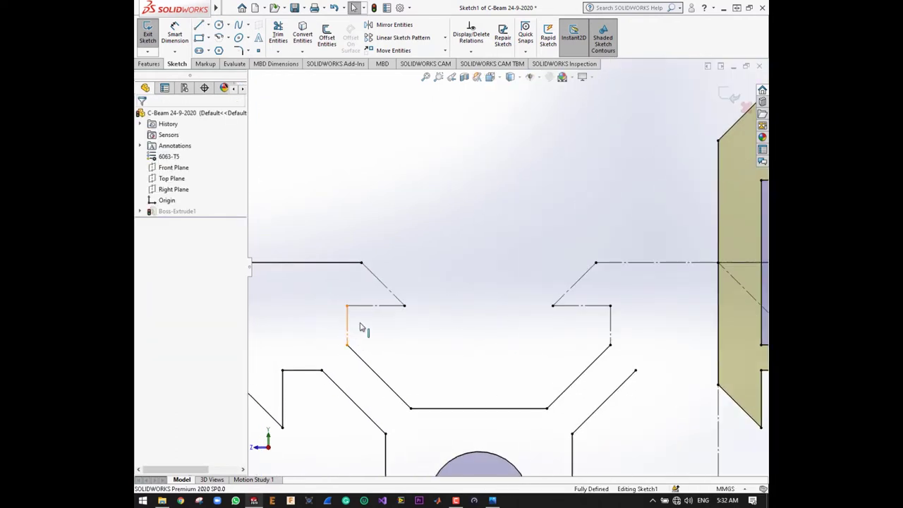
left_click(387, 306, "ctrl")
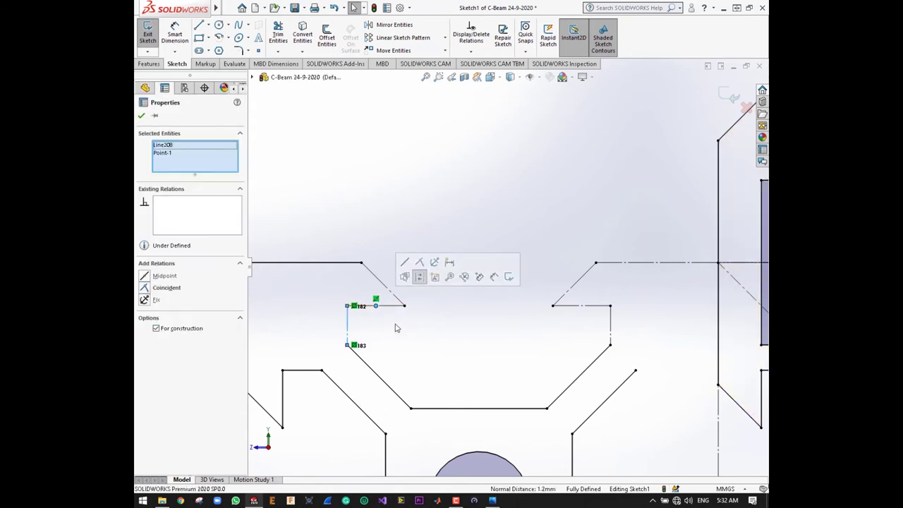
left_click(392, 316)
left_click(350, 322)
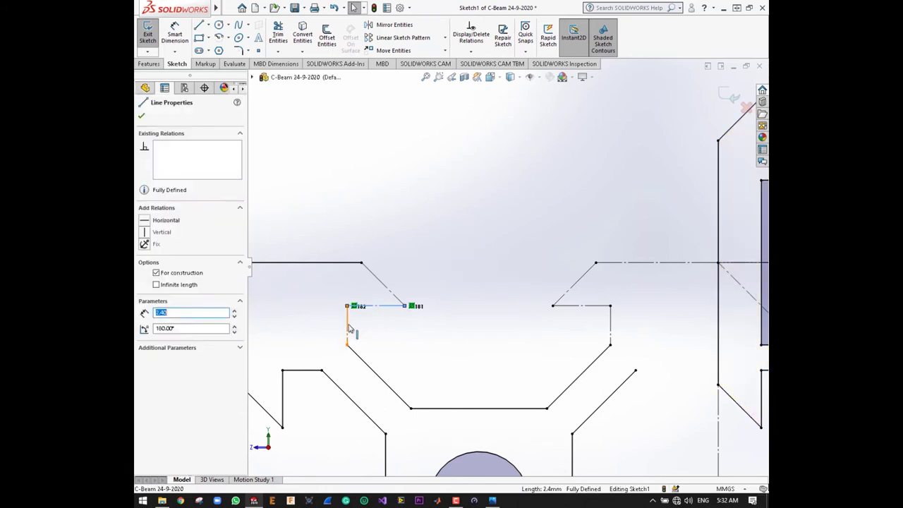
left_click(389, 290)
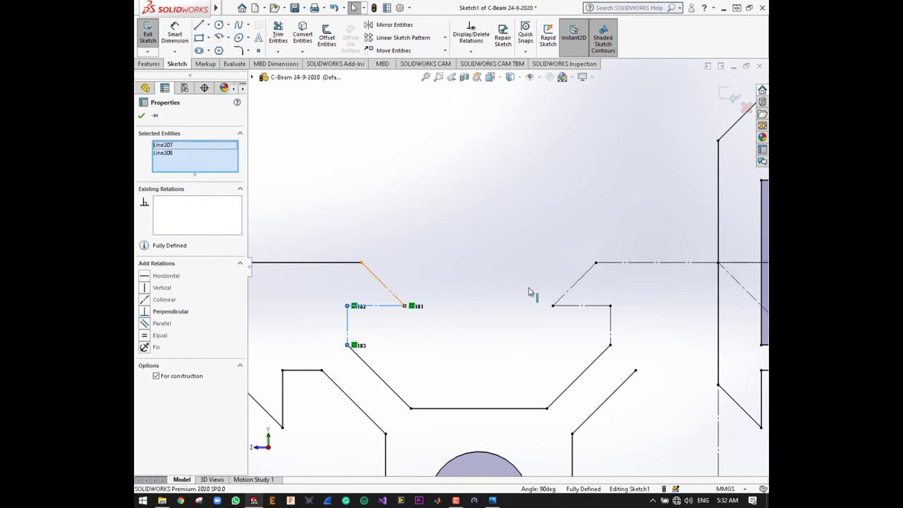
left_click(610, 318, "ctrl")
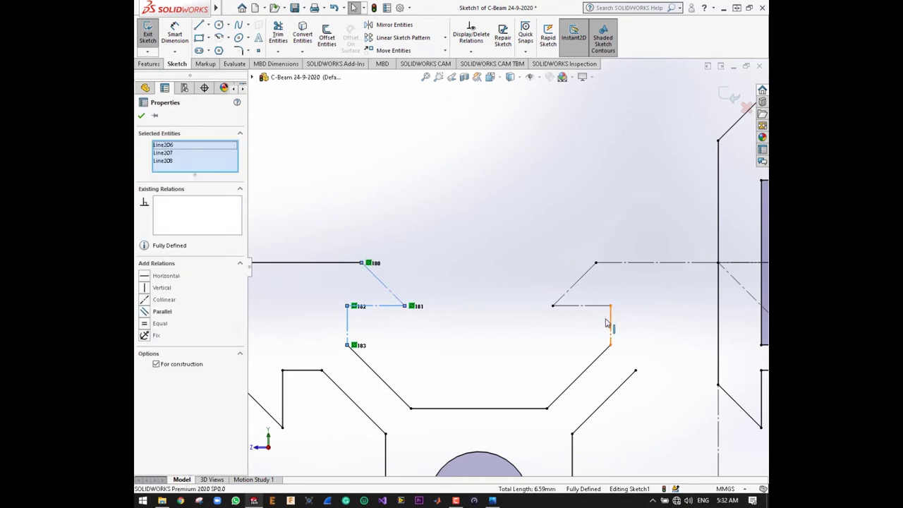
left_click(591, 306, "ctrl")
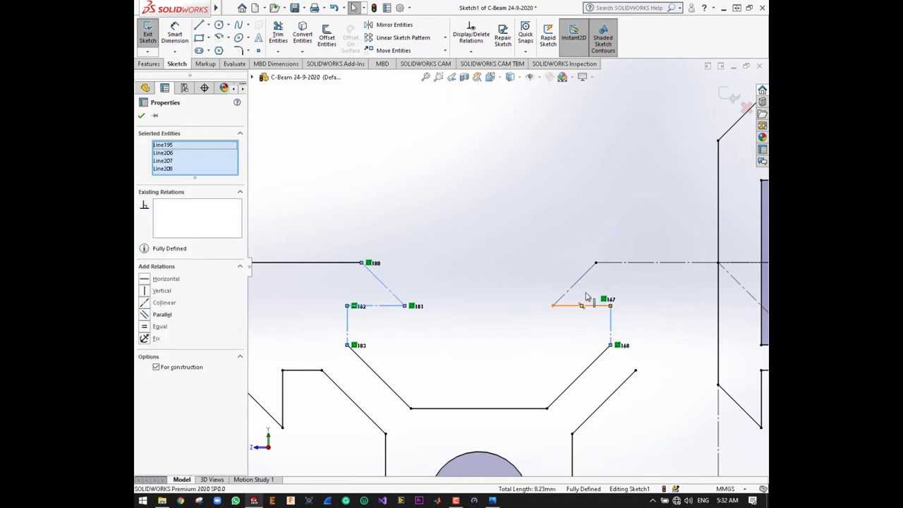
left_click(588, 304)
left_click(583, 278, "ctrl")
left_click(585, 278)
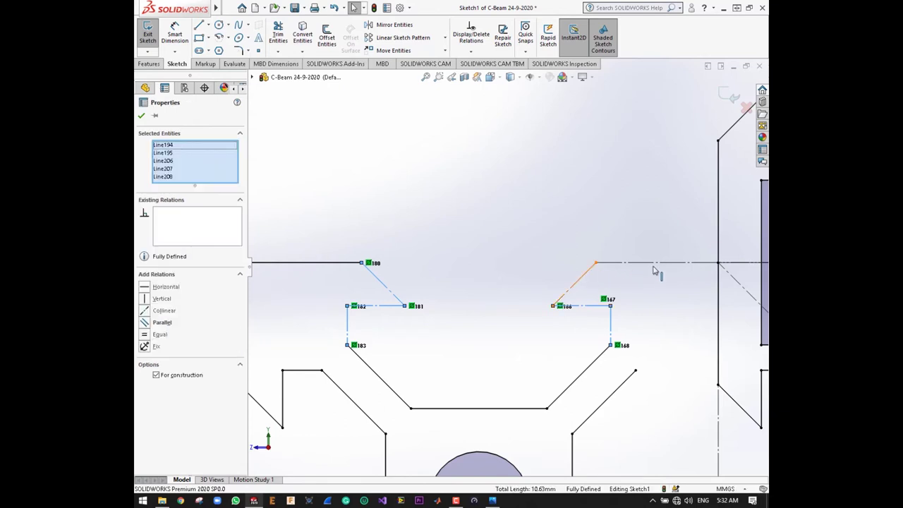
left_click(660, 263, "ctrl")
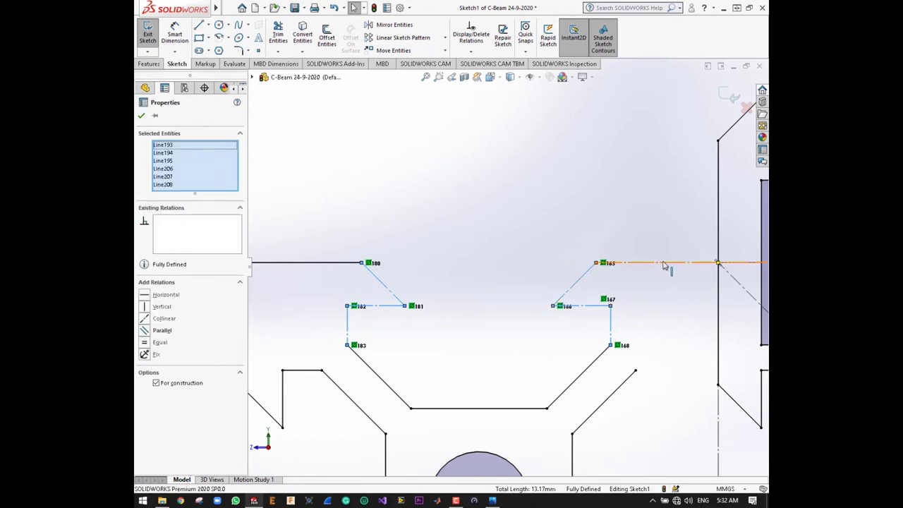
left_click(654, 262)
left_click_drag(655, 262, 578, 219)
scroll(578, 219, "up", 5)
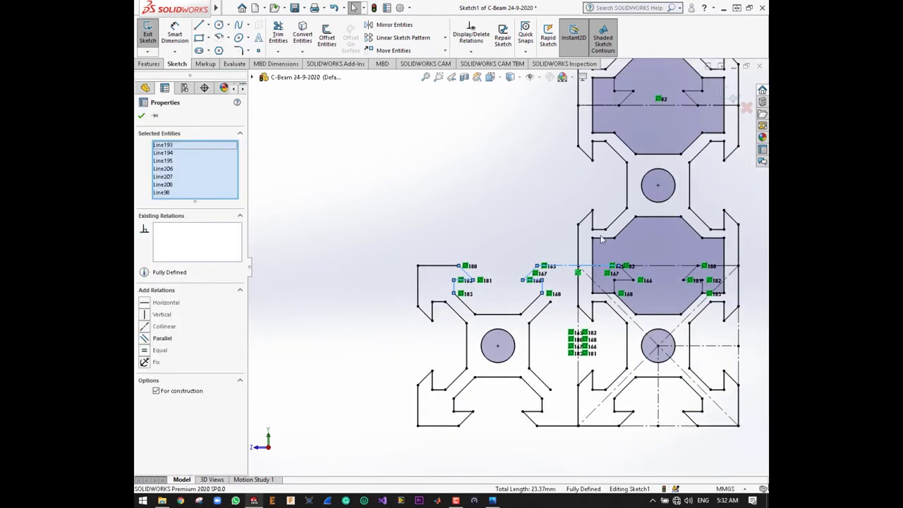
scroll(639, 257, "down", 3)
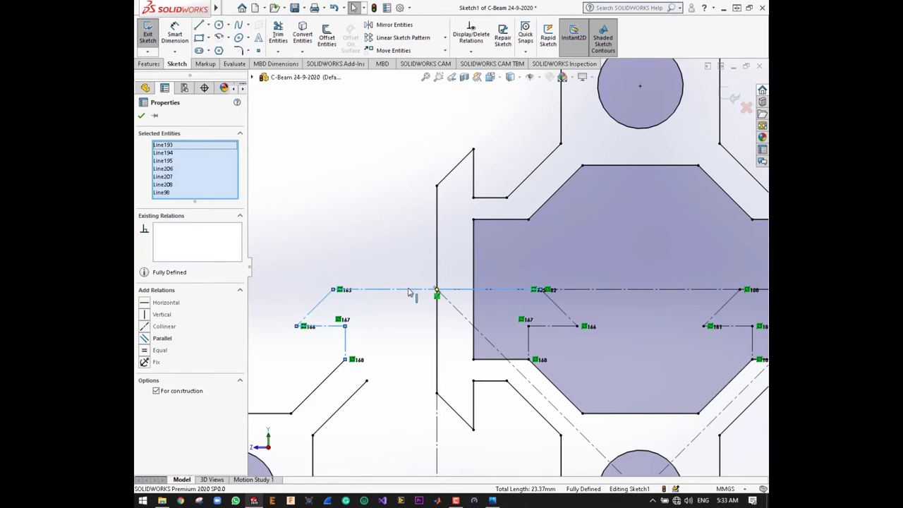
left_click(415, 290)
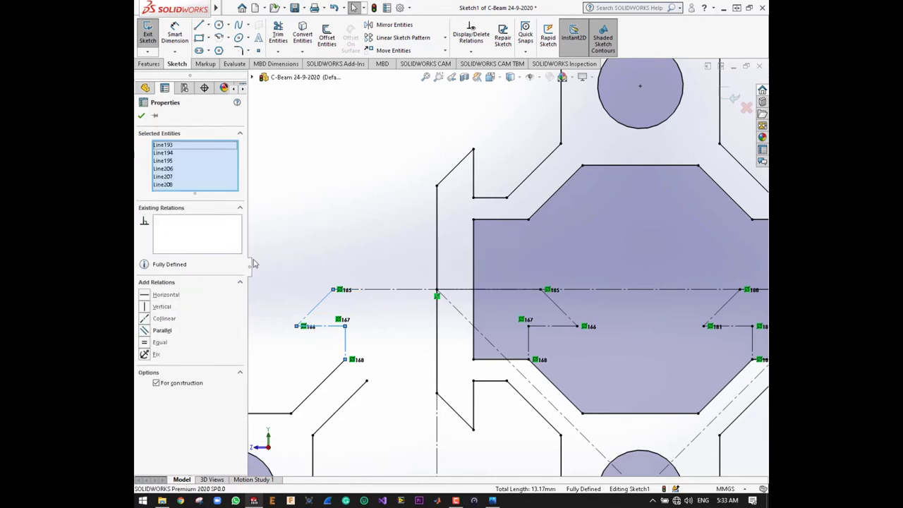
scroll(342, 256, "up", 2)
scroll(359, 284, "up", 3)
scroll(408, 344, "down", 3)
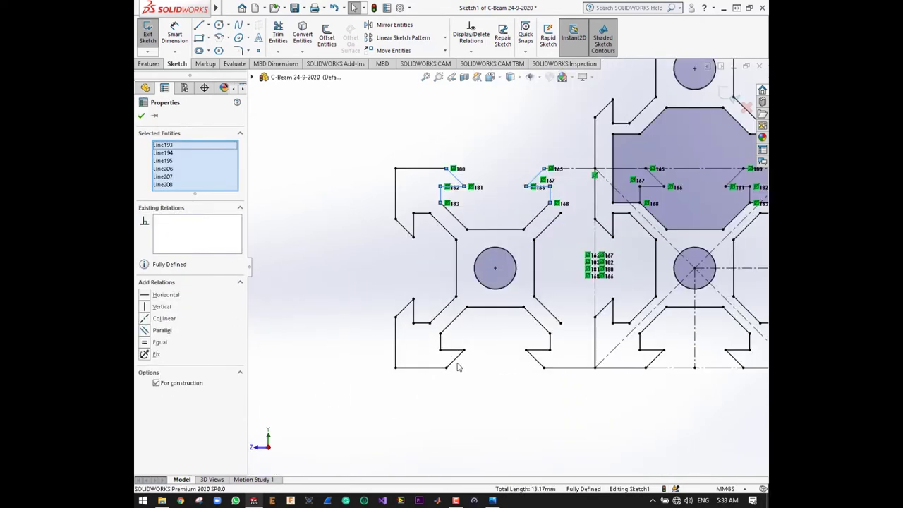
scroll(475, 343, "down", 3)
scroll(654, 342, "down", 2)
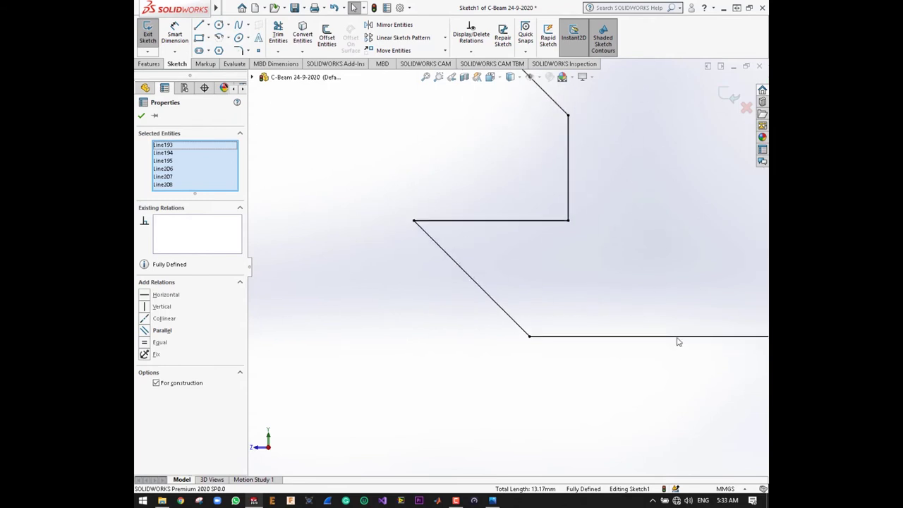
scroll(379, 383, "up", 3)
scroll(374, 305, "up", 2)
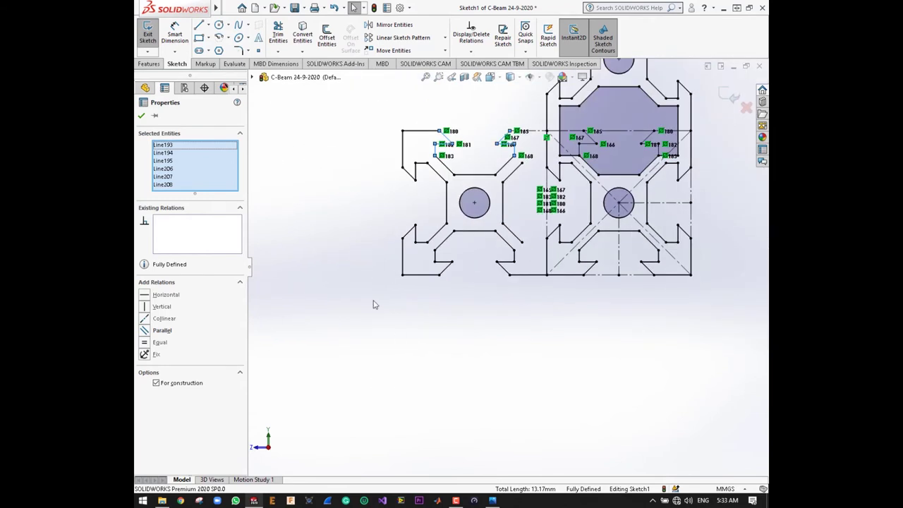
Clear 'For construction' so the selected lines become solid sketch lines, and accept with OK.
left_click(175, 386)
left_click(175, 386)
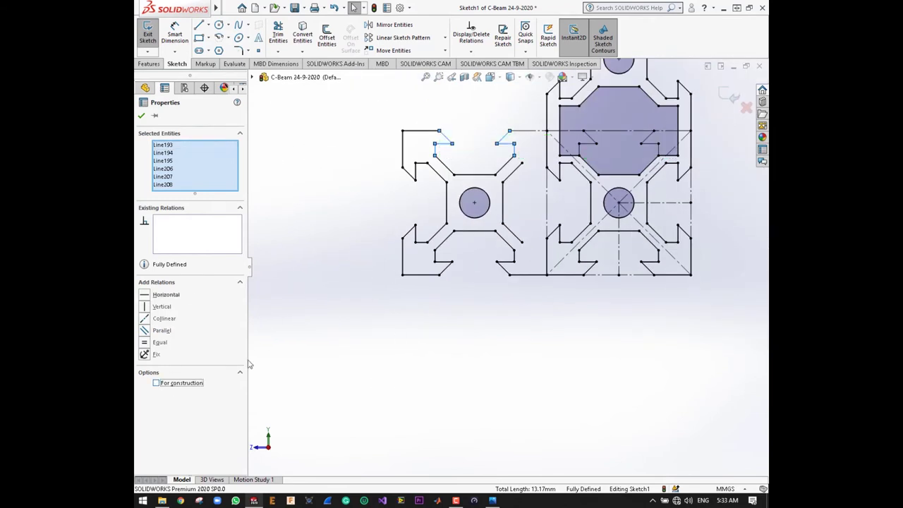
scroll(468, 149, "down", 5)
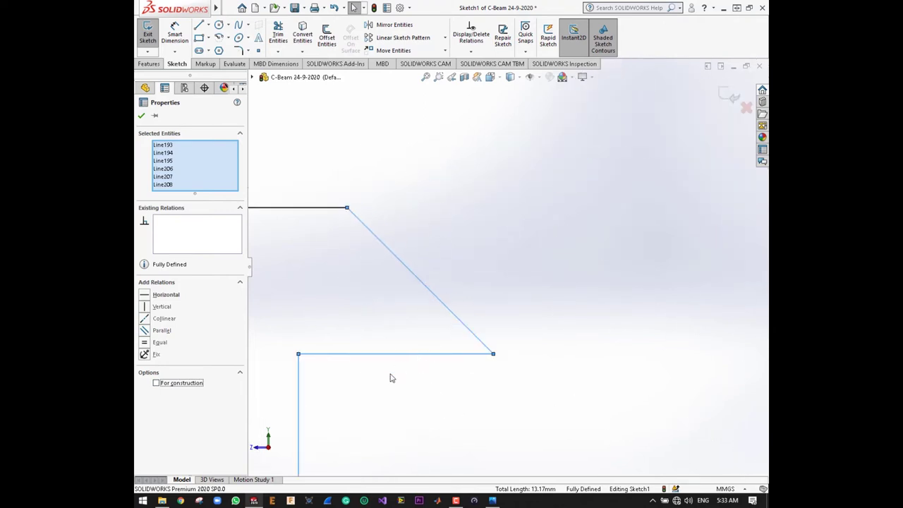
left_click(188, 385)
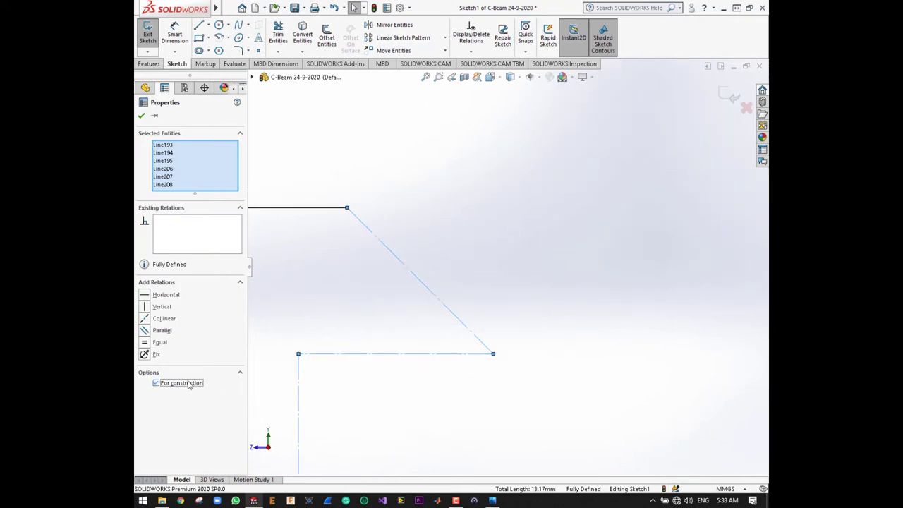
left_click(188, 384)
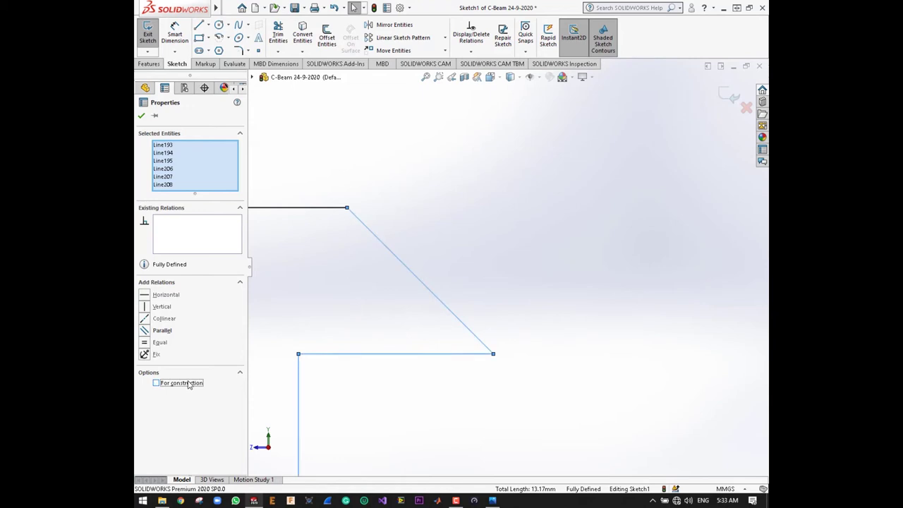
left_click(141, 116)
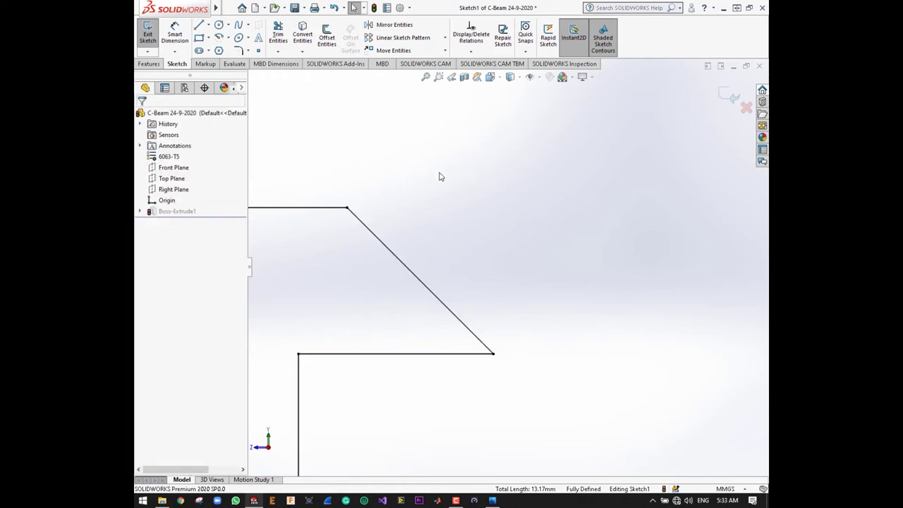
scroll(439, 177, "up", 2)
scroll(451, 199, "up", 3)
scroll(493, 233, "up", 3)
Draw a horizontal line at the top joining the left profile to the right profile.
scroll(669, 271, "down", 3)
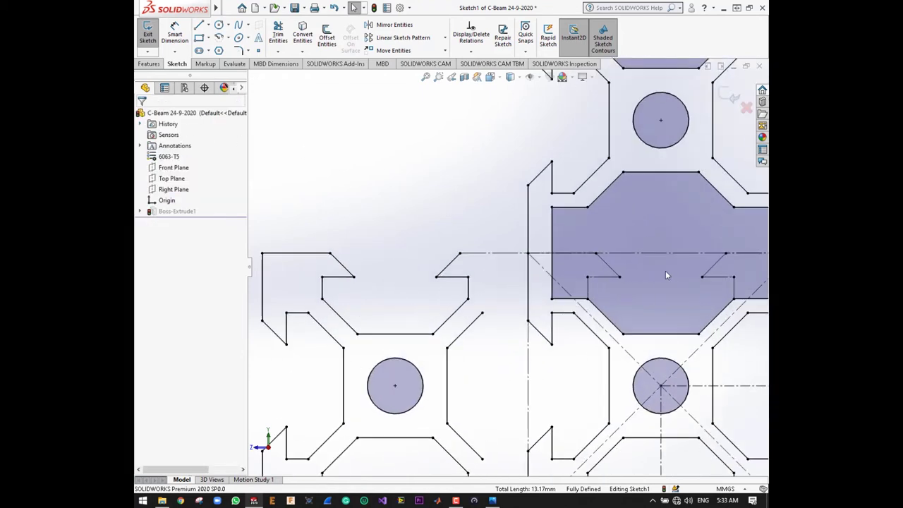
left_click(200, 27)
left_click(460, 253)
left_click(527, 253)
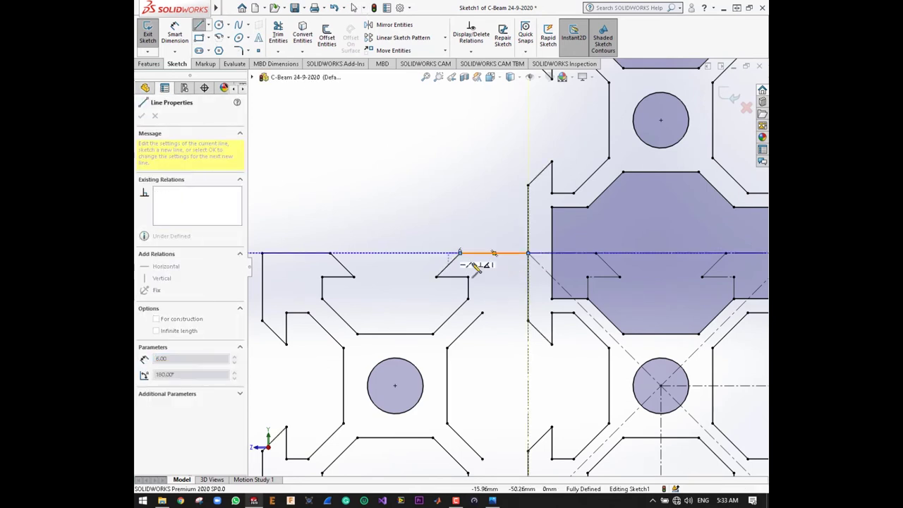
key("Escape")
key("f")
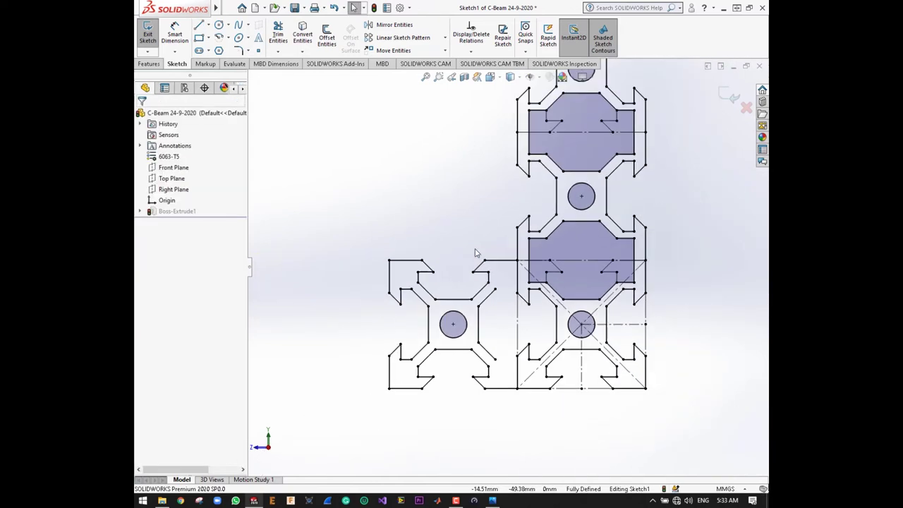
scroll(508, 349, "down", 3)
scroll(493, 363, "down", 2)
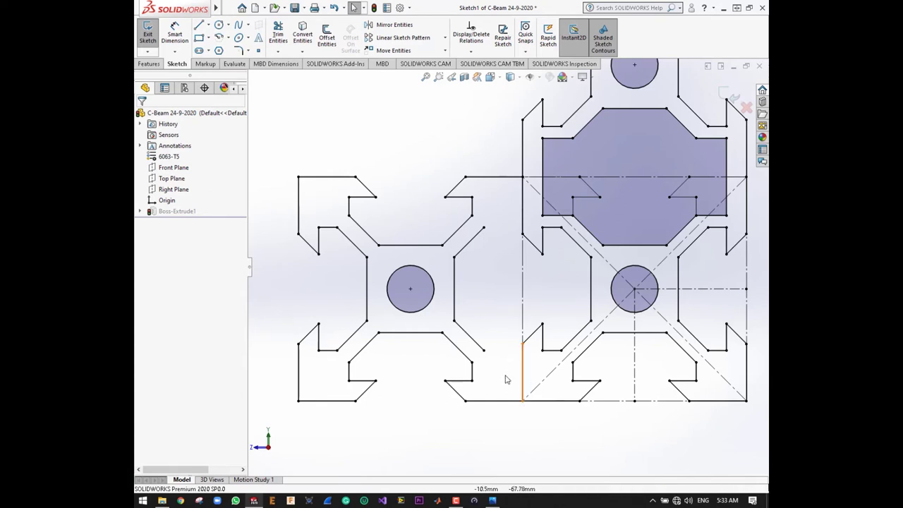
Draw a vertical–horizontal–vertical line bridge linking the two profiles near the bottom slots.
mouse_move(215, 8)
left_click(200, 26)
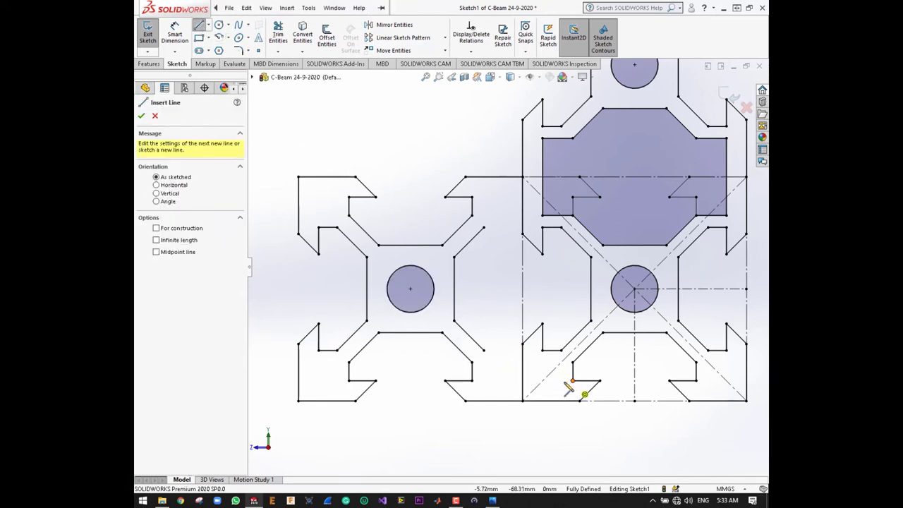
left_click(485, 358)
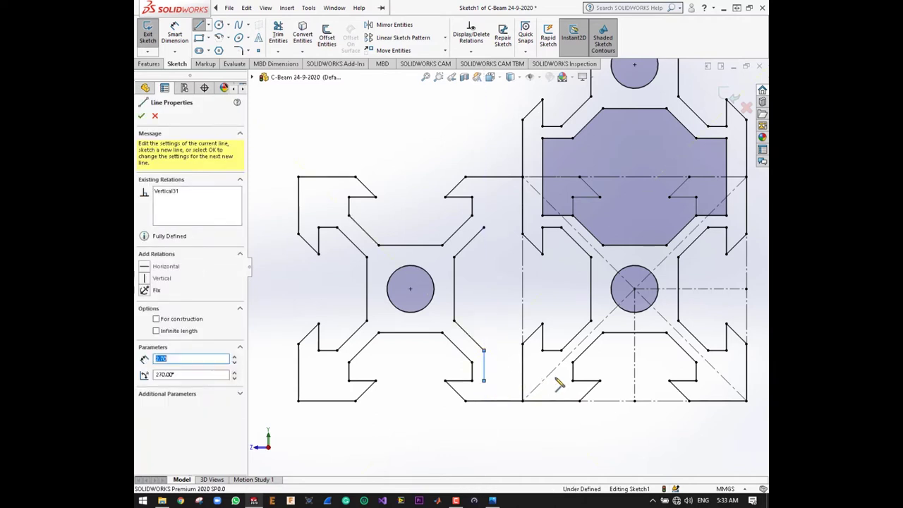
left_click(483, 380)
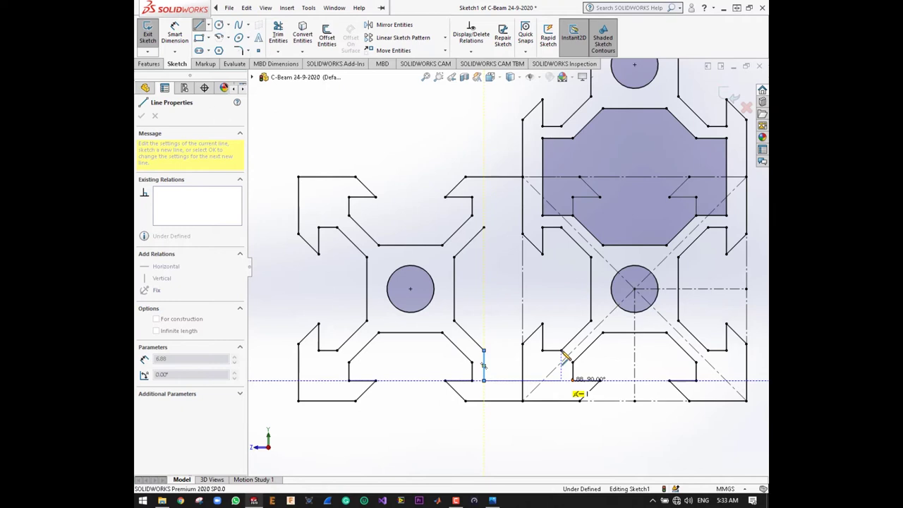
left_click(561, 381)
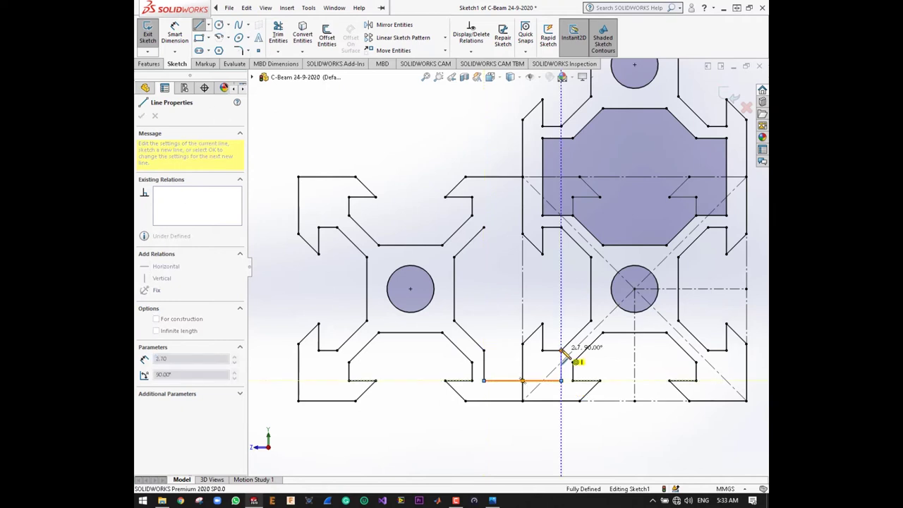
left_click(561, 350)
key("Escape")
scroll(569, 366, "down", 3)
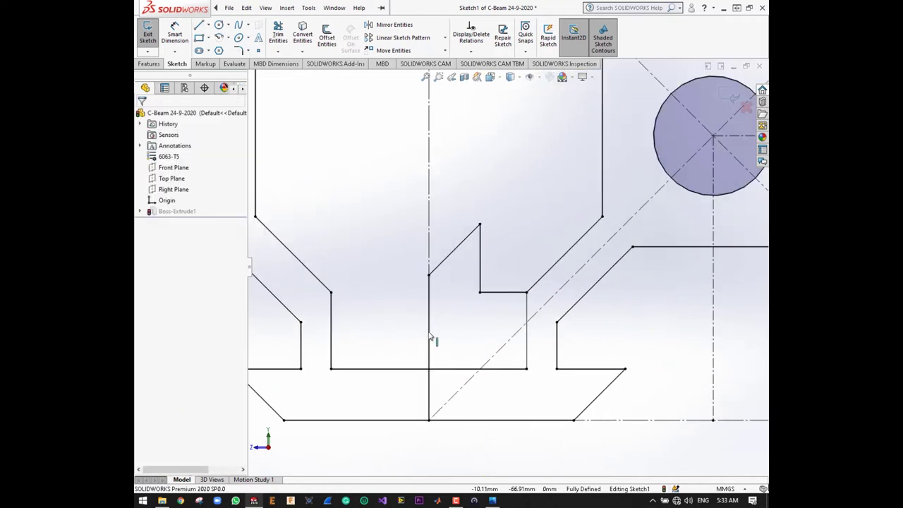
Convert the long vertical, diagonal, short vertical and short horizontal lines into construction lines.
left_click(430, 328)
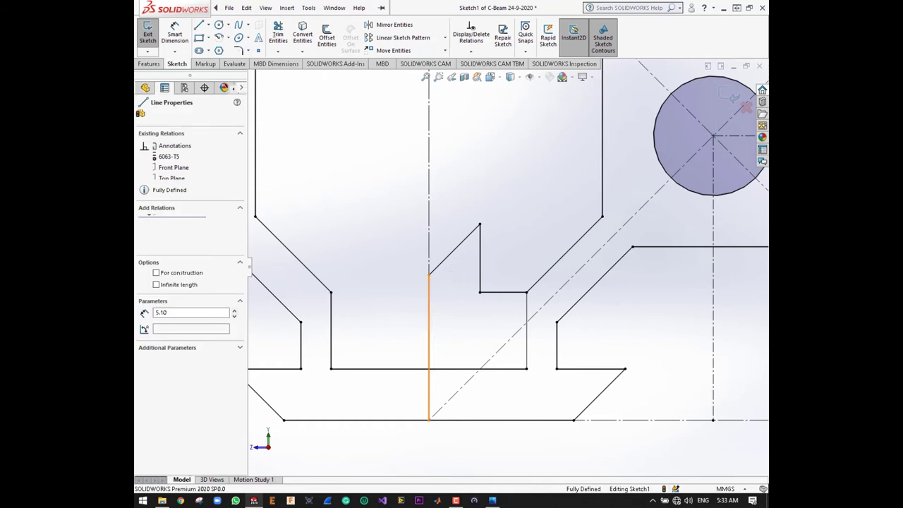
left_click(482, 275, "ctrl")
left_click(502, 295, "ctrl")
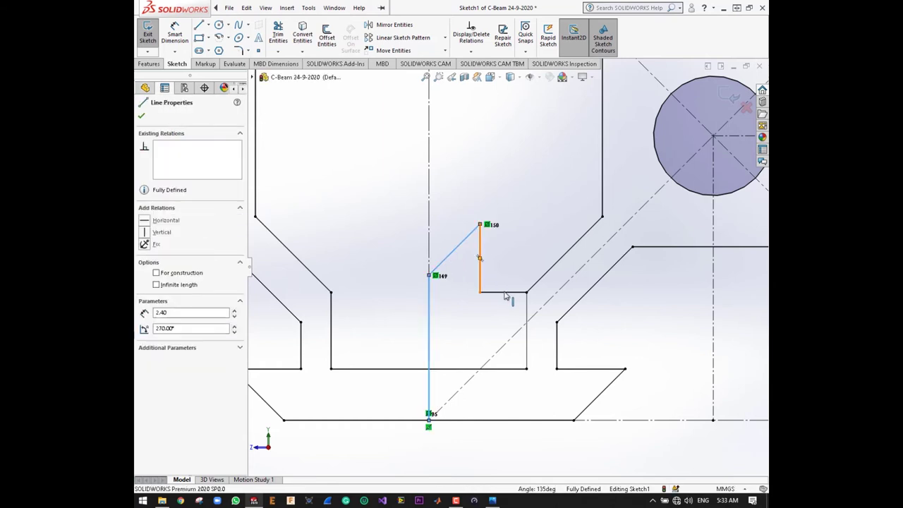
left_click(513, 297, "ctrl")
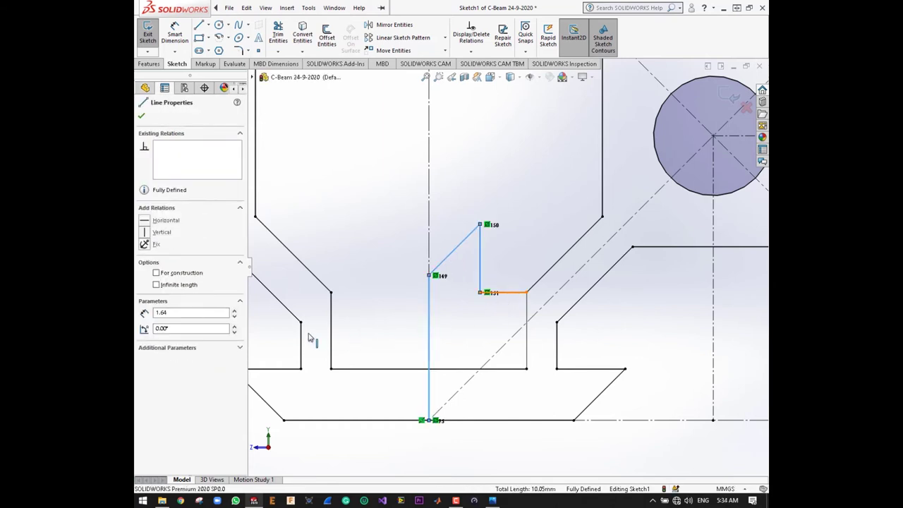
left_click(165, 367)
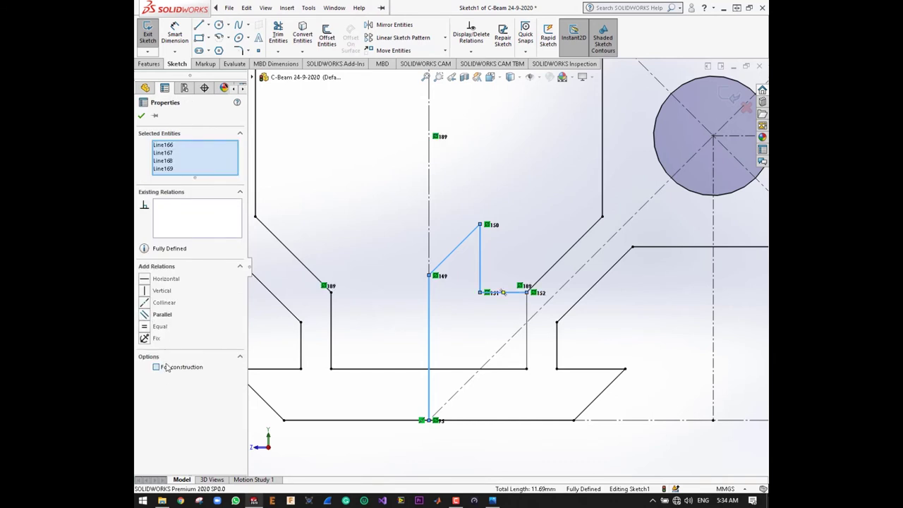
left_click(141, 117)
Open C-Beam-Linear-Rail-Drawing-644x400.jpg in Windows Photos from the taskbar.
scroll(423, 268, "up", 3)
scroll(473, 240, "up", 2)
scroll(515, 208, "down", 4)
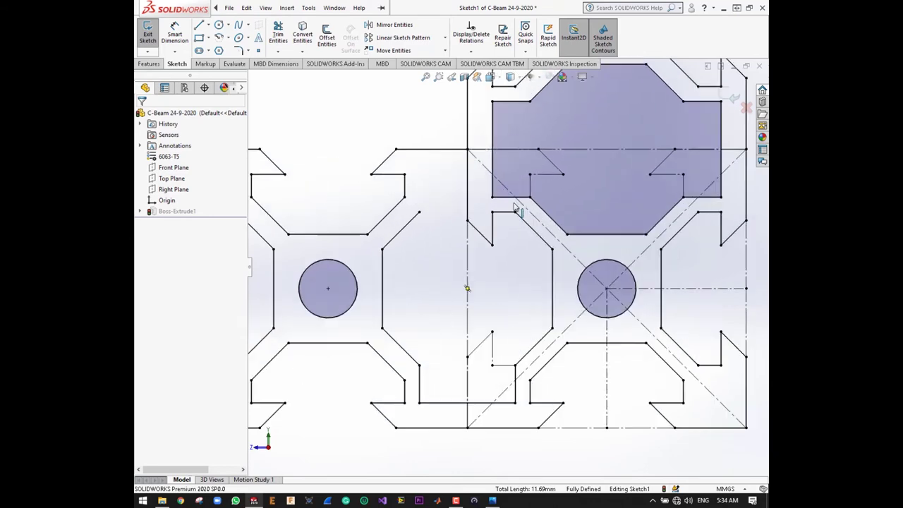
scroll(516, 206, "down", 3)
scroll(497, 224, "up", 5)
scroll(557, 211, "down", 4)
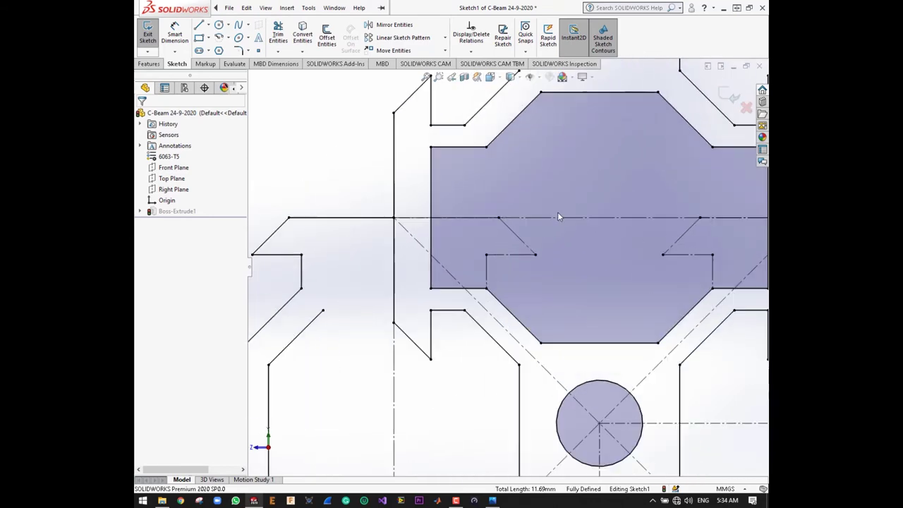
scroll(504, 267, "up", 1)
scroll(503, 266, "down", 2)
scroll(465, 250, "up", 3)
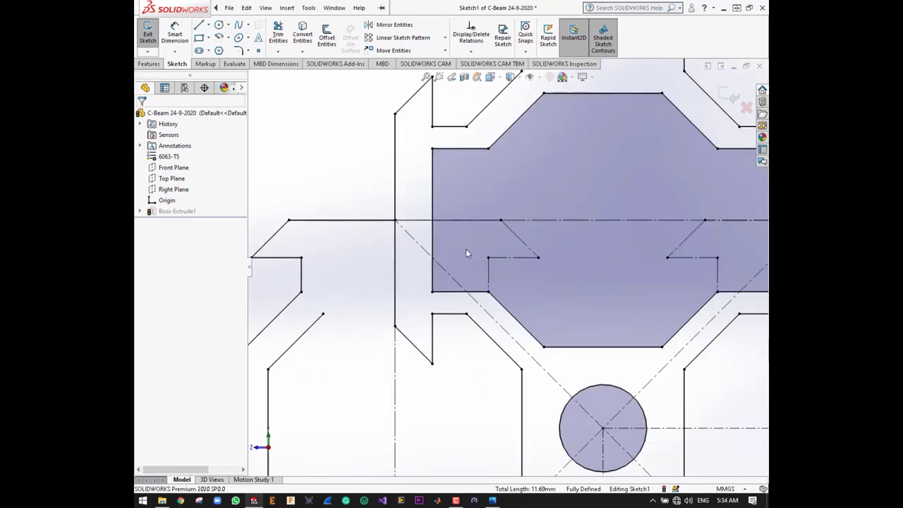
scroll(466, 253, "up", 1)
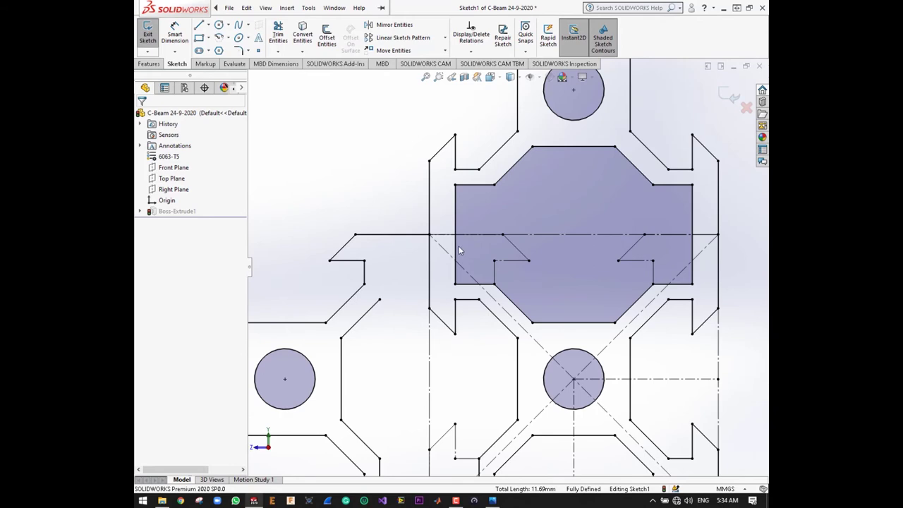
left_click(473, 499)
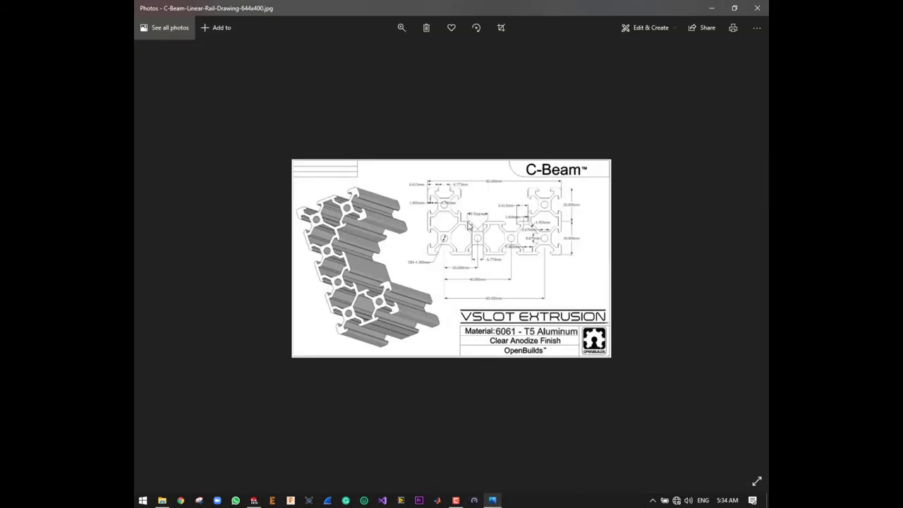
Compare the C-Beam drawing with the 2020 profile image, zoom in, then minimize Photos.
key("Right")
key("Left")
scroll(464, 227, "up", 2)
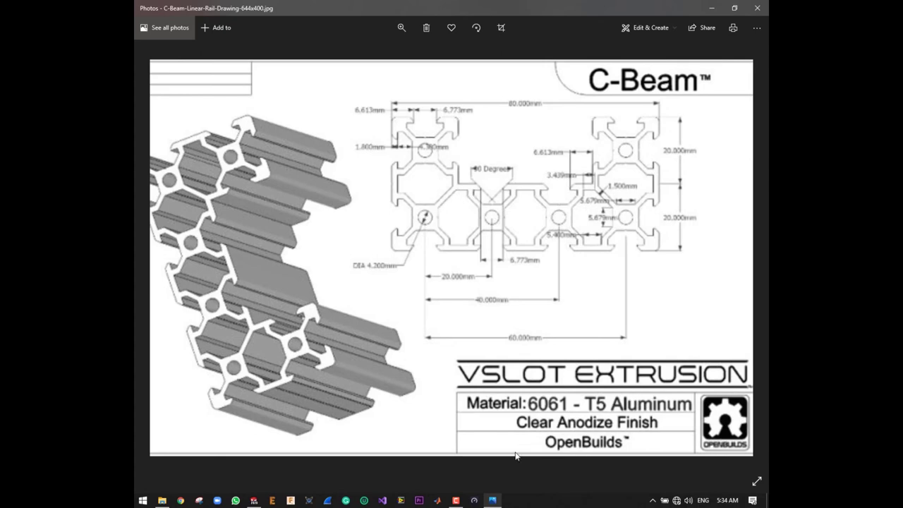
left_click(493, 499)
Select the long vertical seam line and the slot segments beside the octagon.
scroll(466, 283, "up", 3)
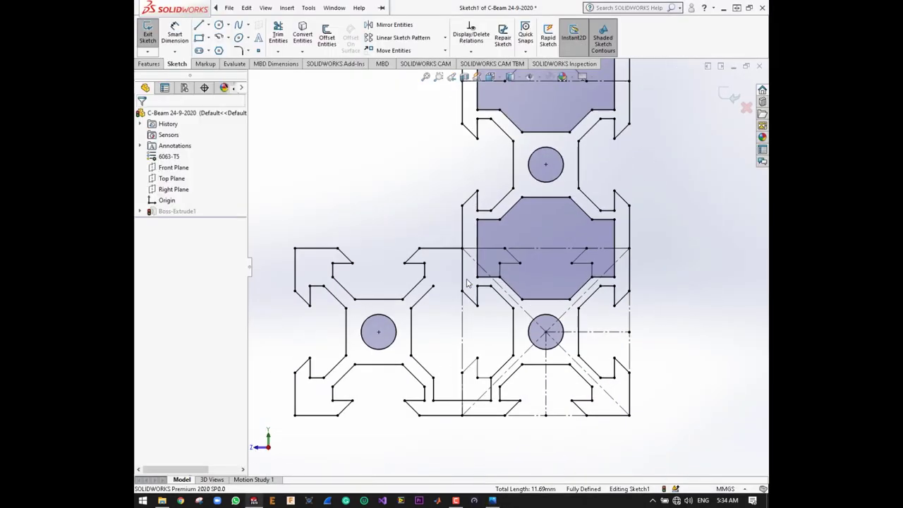
scroll(549, 298, "down", 2)
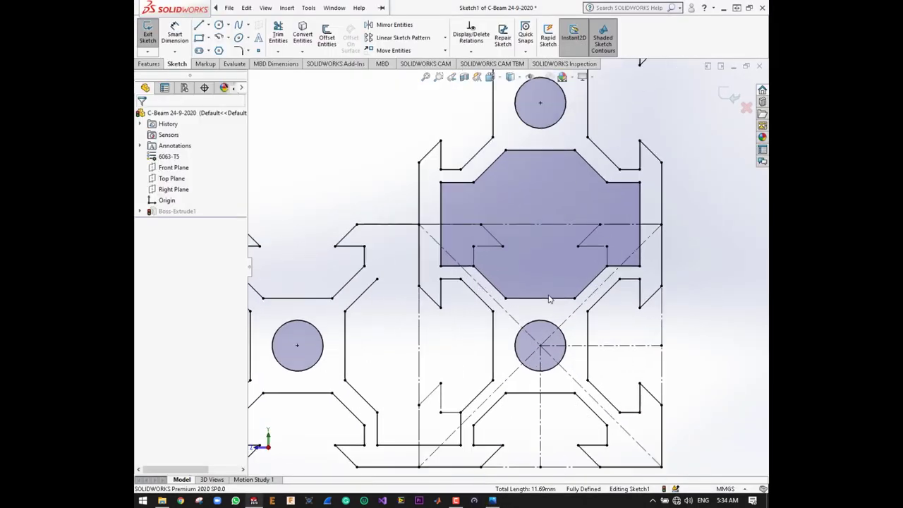
left_click(465, 267)
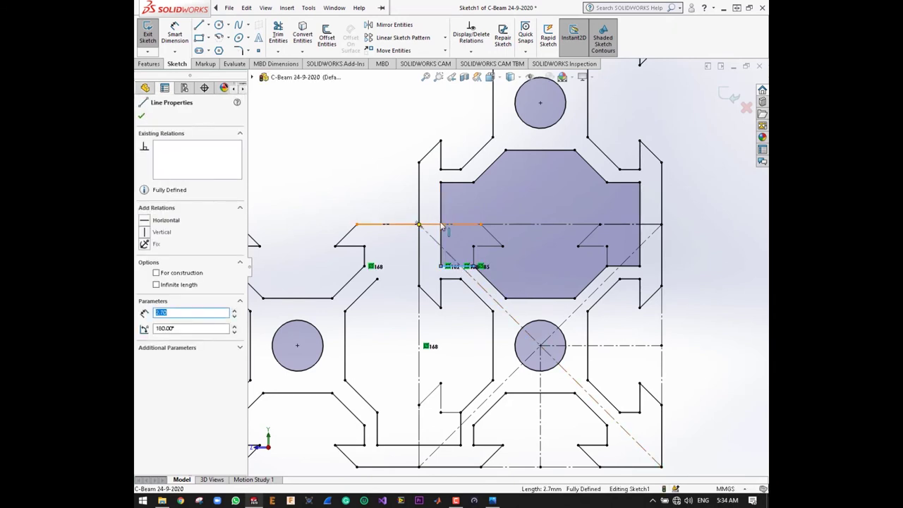
left_click(441, 245)
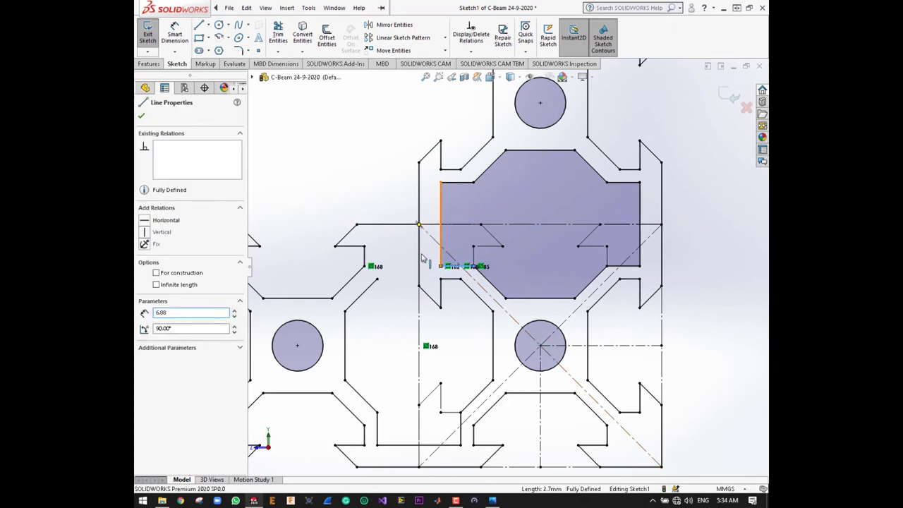
left_click(420, 257, "ctrl")
left_click(426, 291, "ctrl")
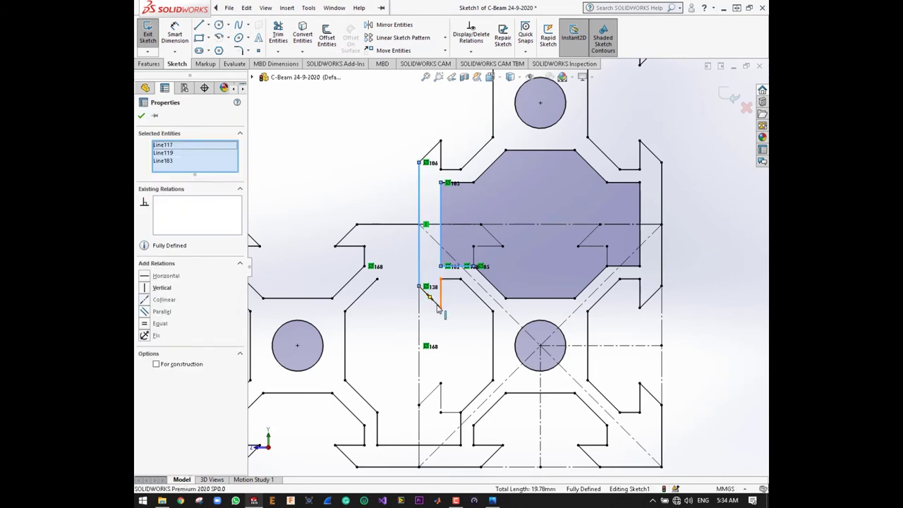
left_click(437, 305, "ctrl")
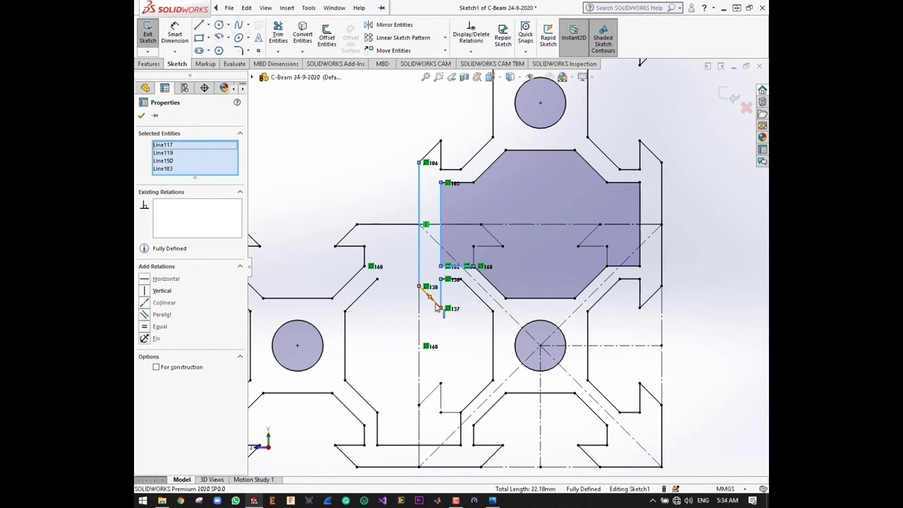
left_click(462, 291, "ctrl")
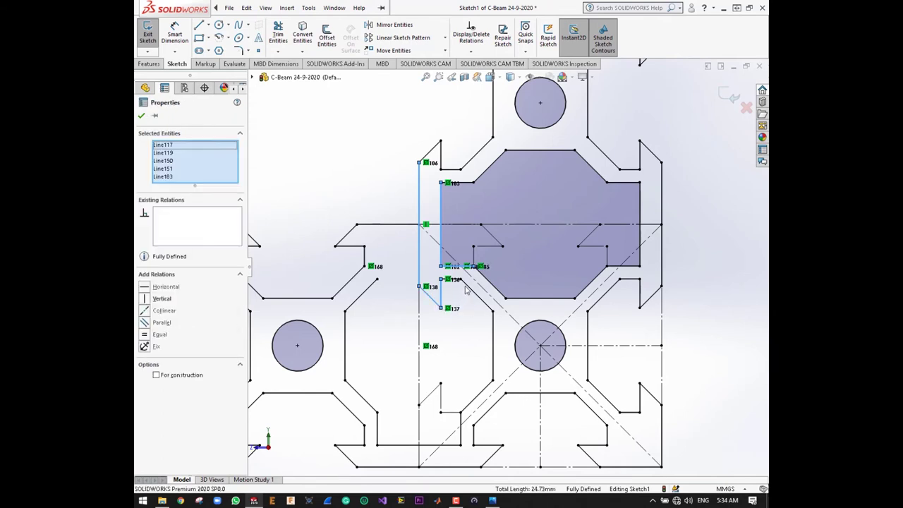
Add two short slot edges and make all six selected lines construction geometry.
scroll(479, 319, "down", 3)
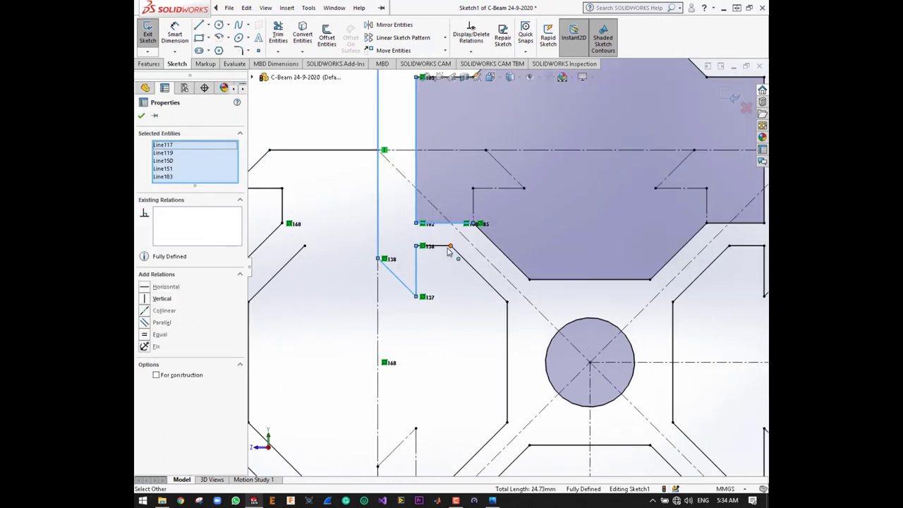
left_click(443, 251)
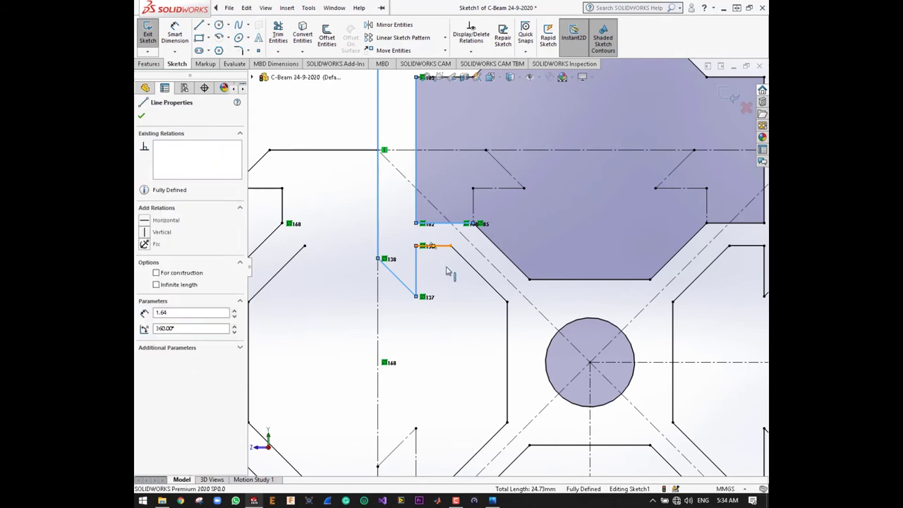
left_click(445, 273, "ctrl")
scroll(447, 277, "up", 2)
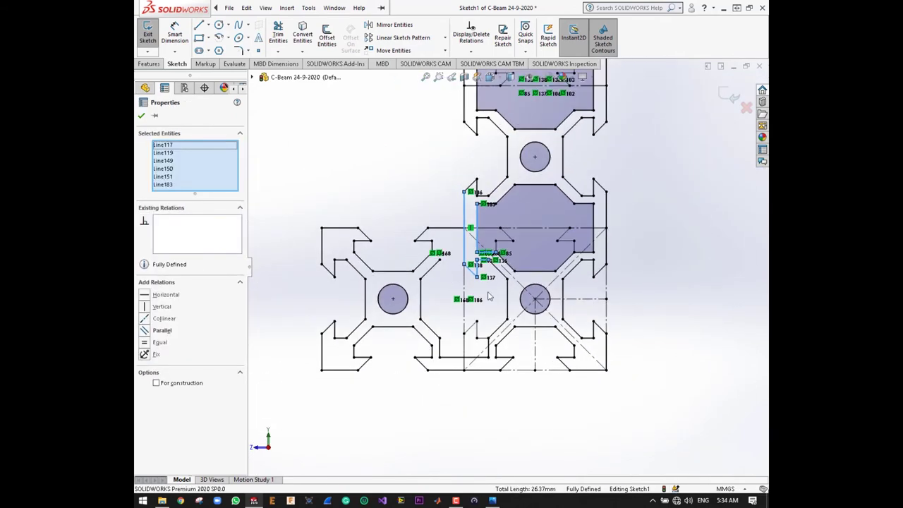
scroll(491, 296, "up", 2)
scroll(492, 296, "down", 1)
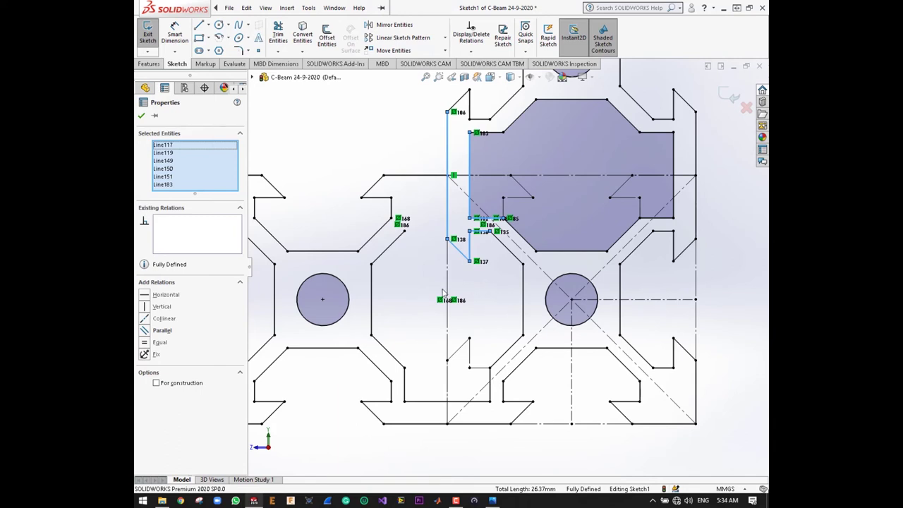
scroll(484, 302, "up", 2)
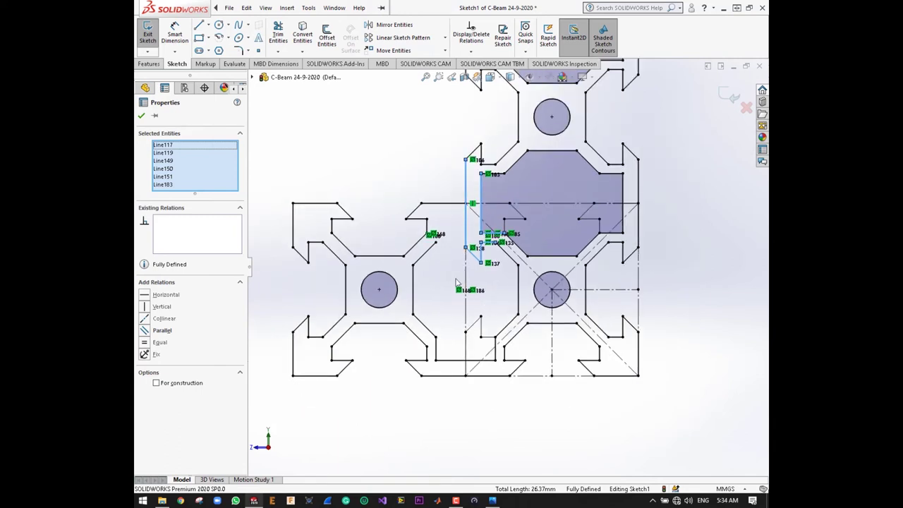
left_click(167, 387)
key("Escape")
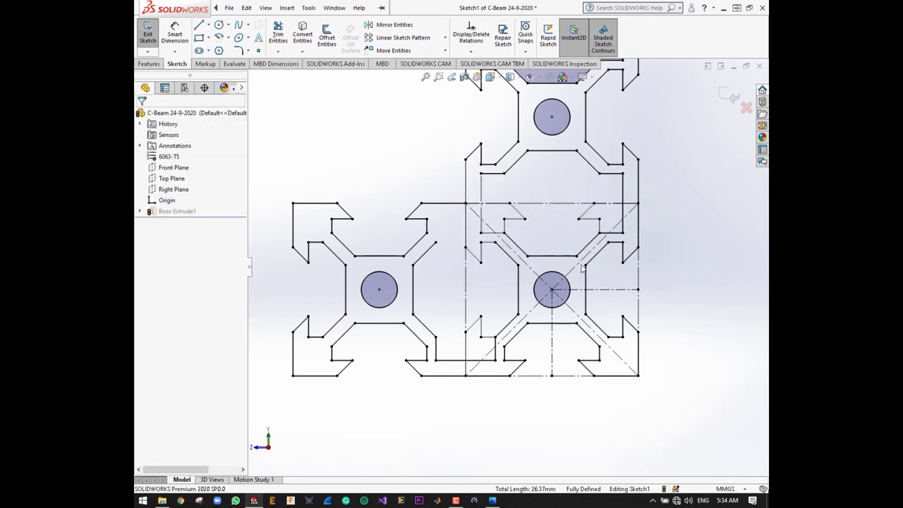
scroll(573, 247, "down", 3)
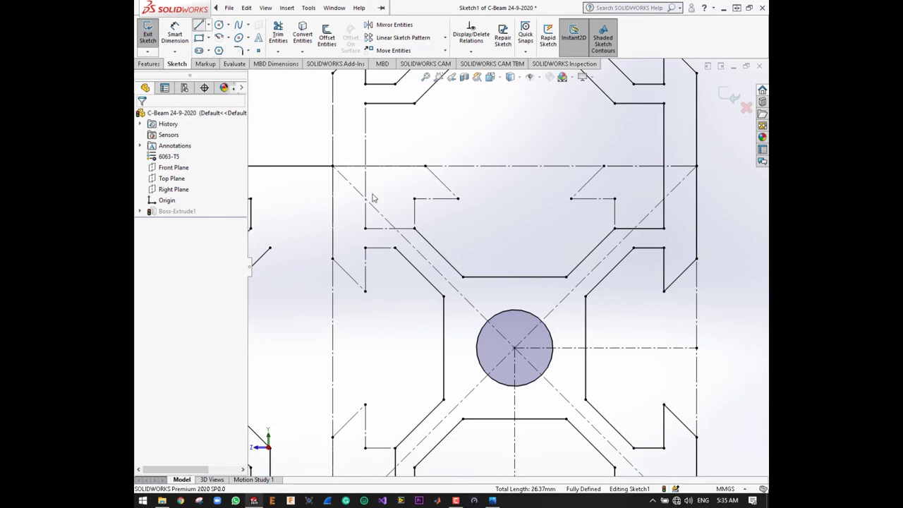
Sketch a diagonal and a vertical line closing off the octagon region.
left_click(415, 230)
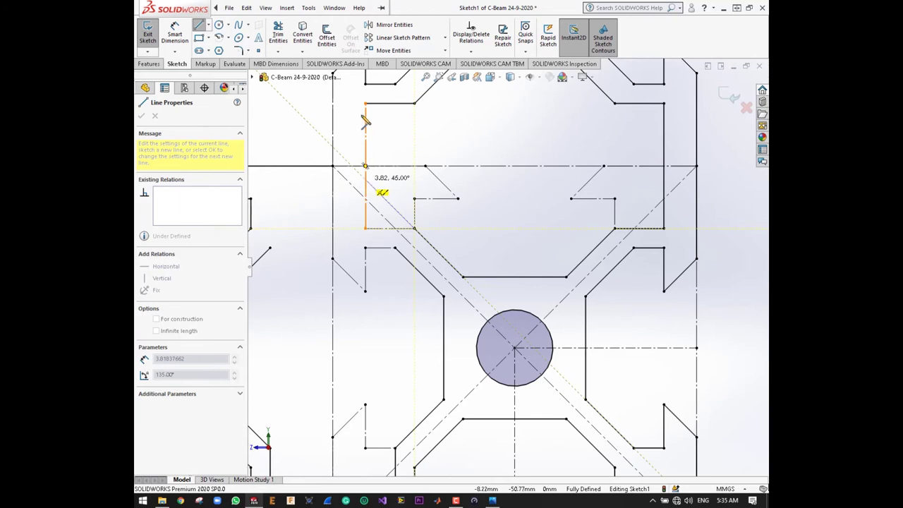
left_click(366, 179)
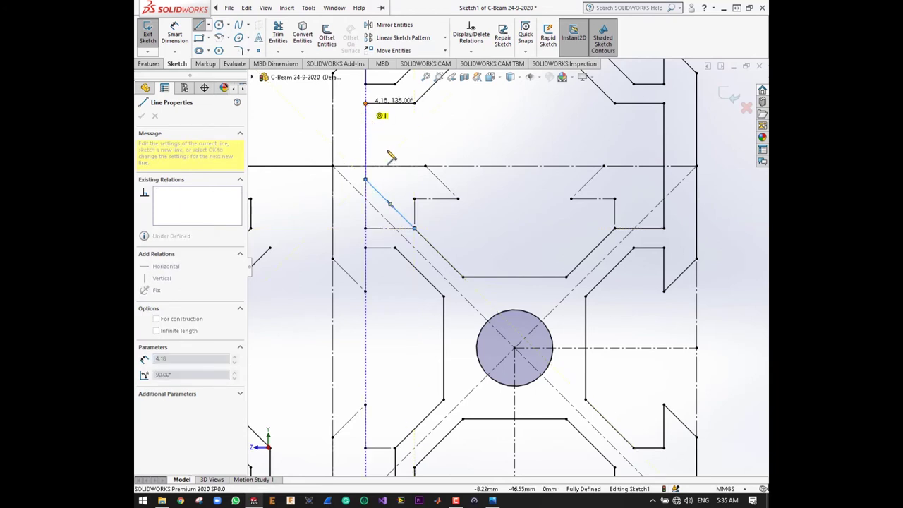
left_click(365, 102)
scroll(469, 271, "up", 3)
scroll(469, 271, "down", 1)
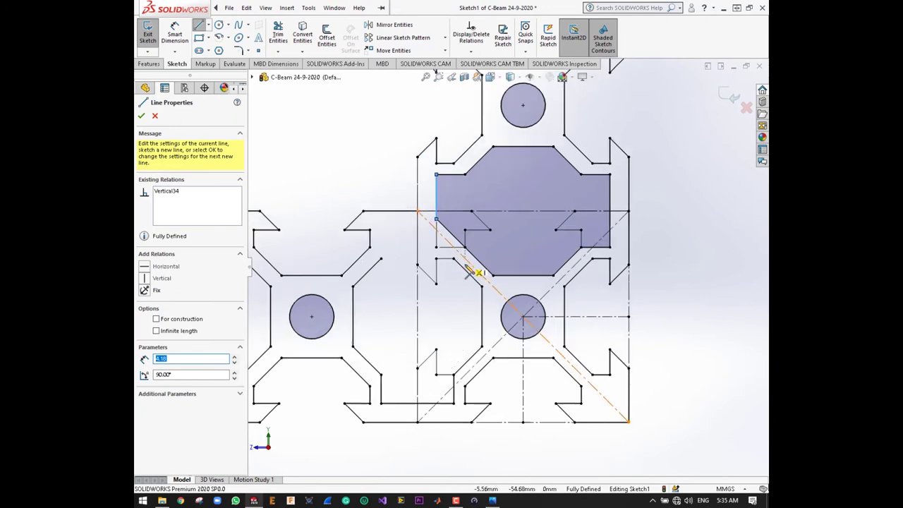
scroll(466, 268, "down", 3)
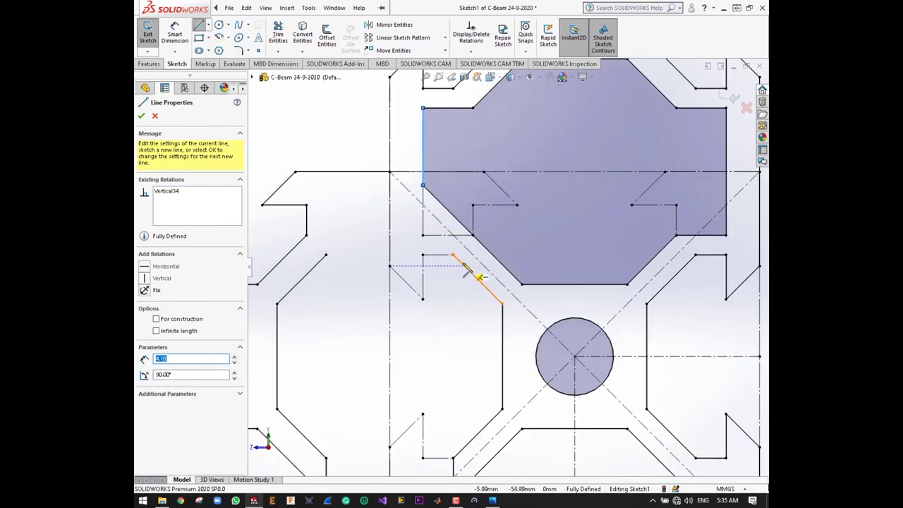
Sketch an L-shaped slot edge: a 2.70 mm vertical and 3.96 mm horizontal line.
left_click(326, 254)
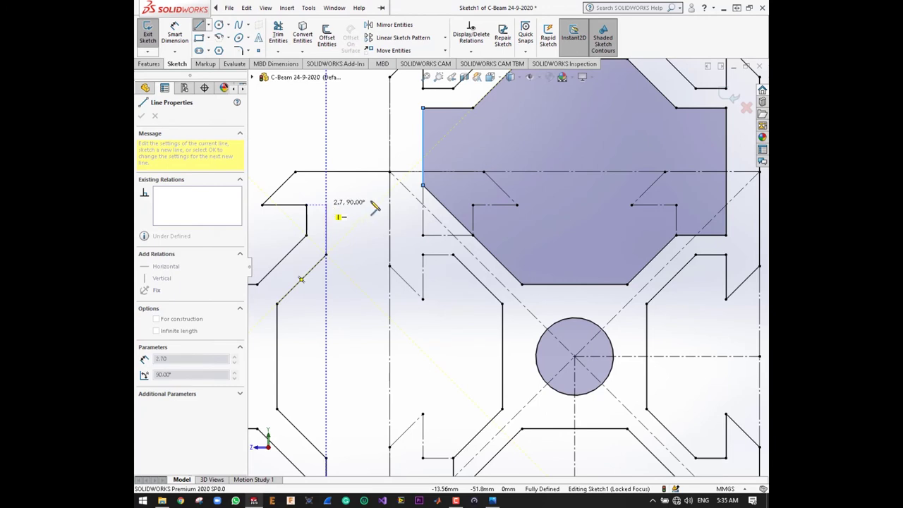
left_click(412, 204)
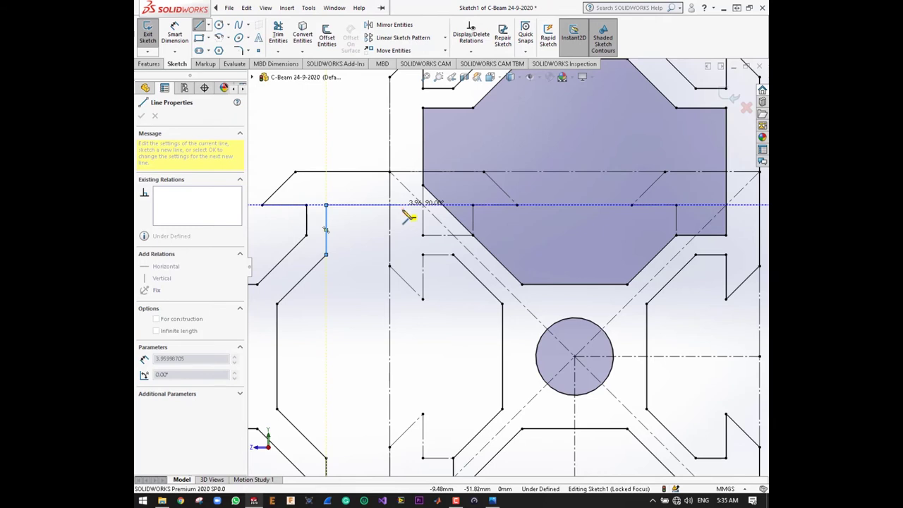
left_click(400, 204)
key("Escape")
key("Escape")
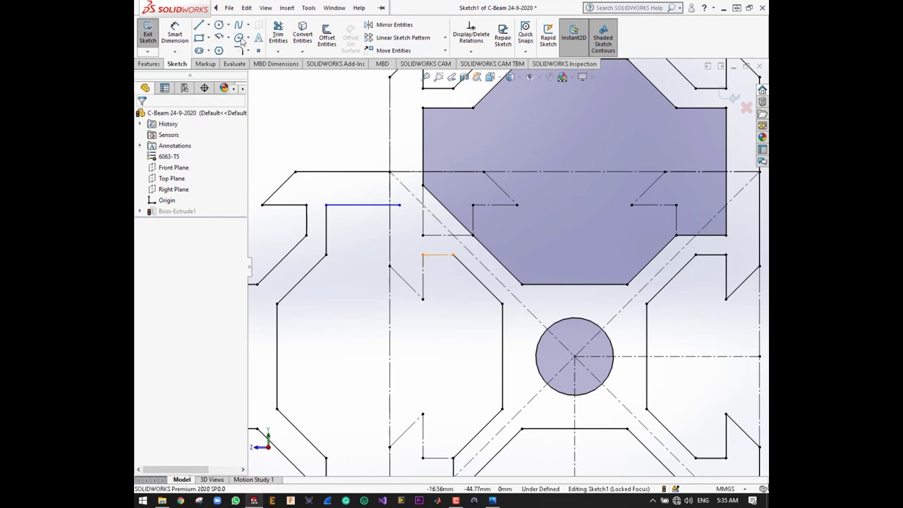
left_click(452, 255)
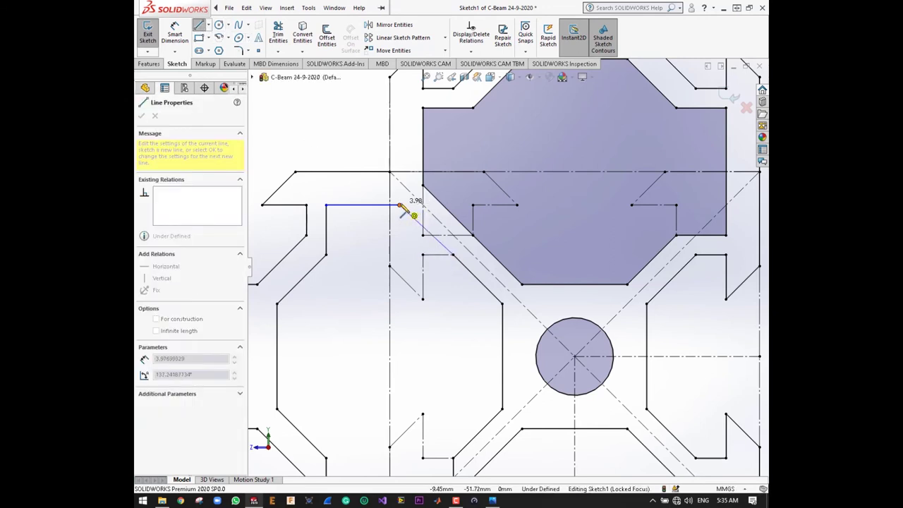
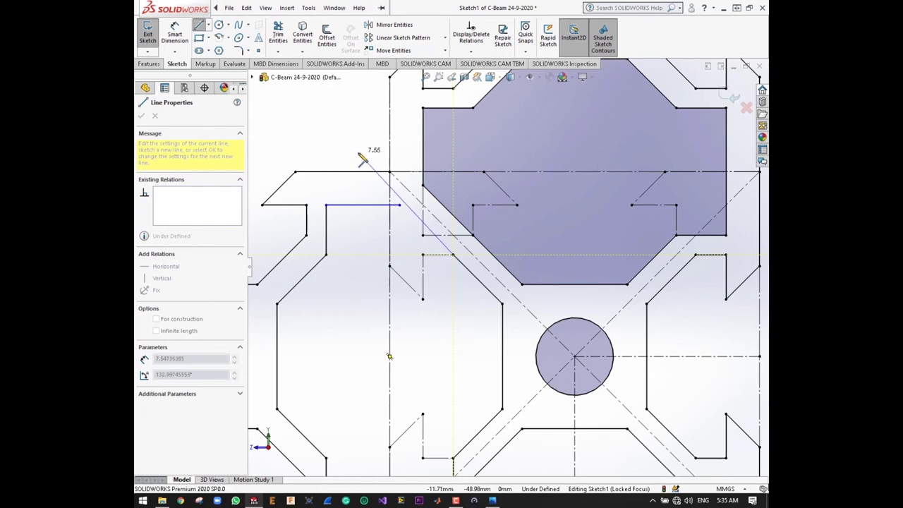
Make the new diagonal line parallel to the octagon's slanted edge.
key("Escape")
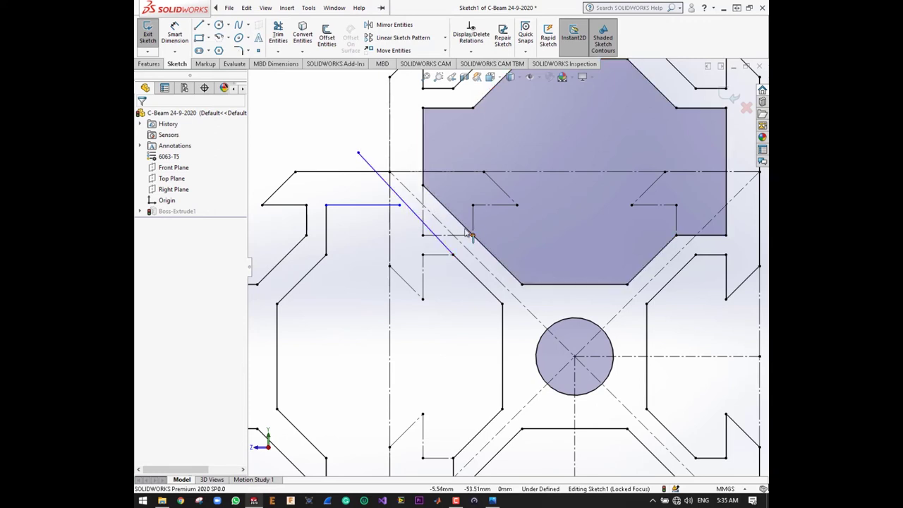
left_click(445, 210)
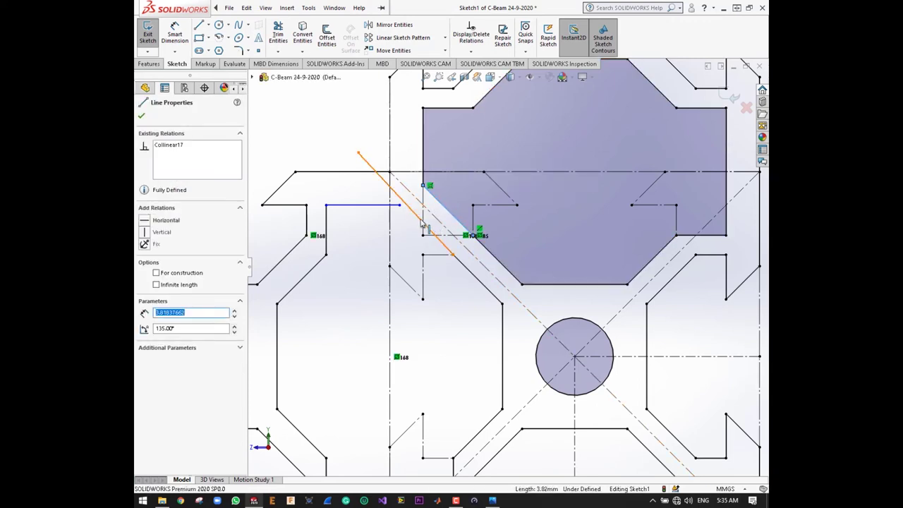
left_click(422, 222, "ctrl")
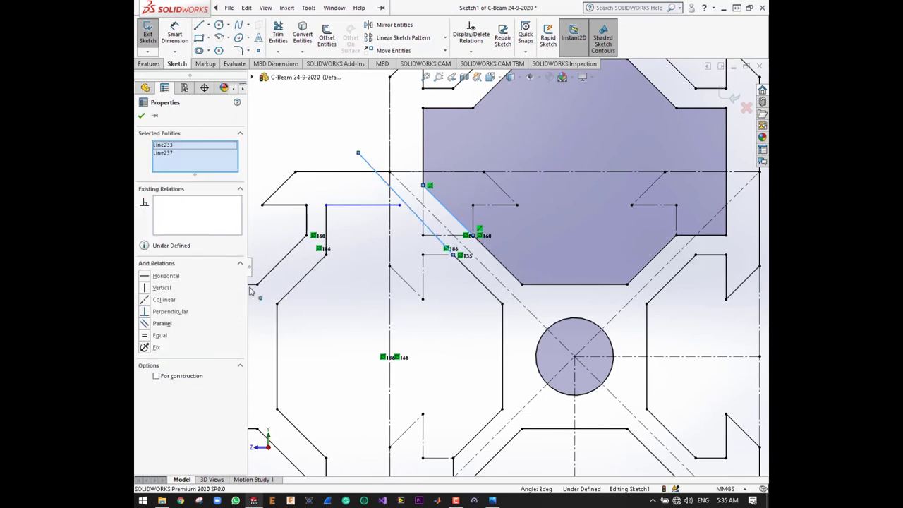
left_click(144, 326)
left_click(144, 326)
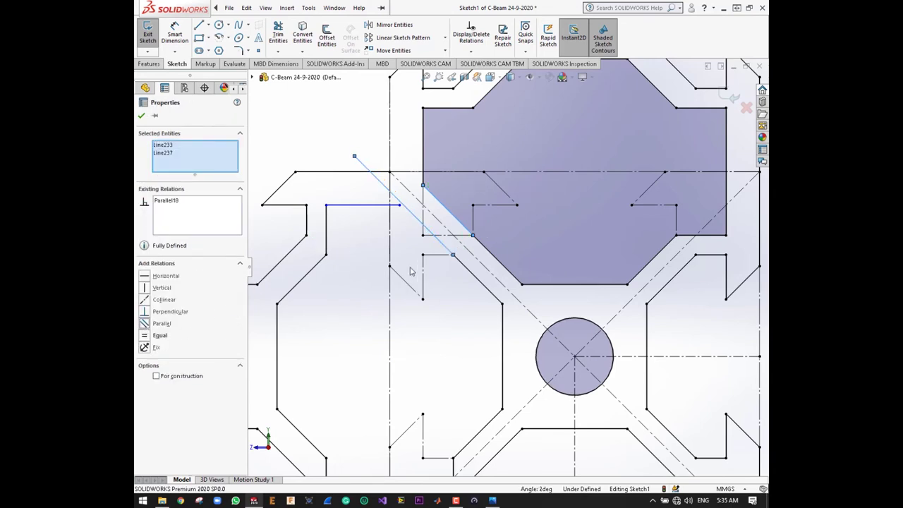
left_click(141, 116)
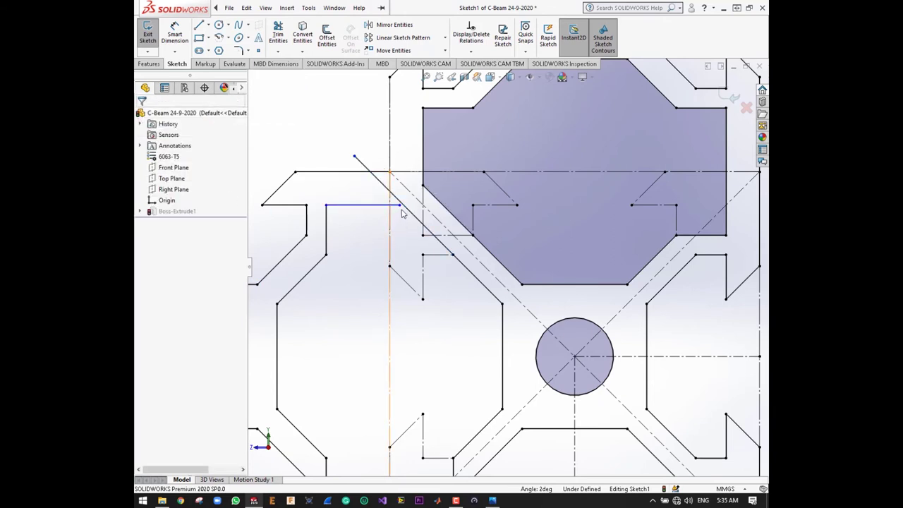
Merge the diagonal's upper endpoint with the short line's end point to close the outline.
left_click(355, 156)
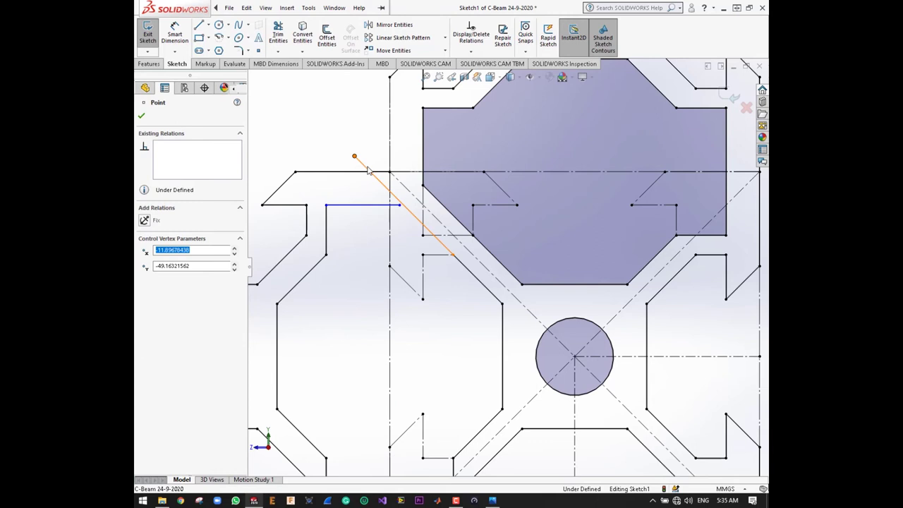
left_click(400, 207, "ctrl")
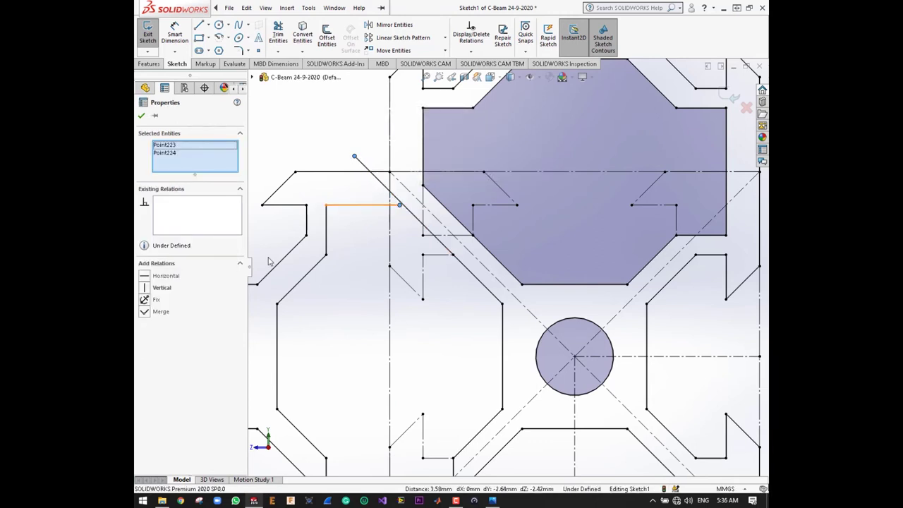
left_click(143, 312)
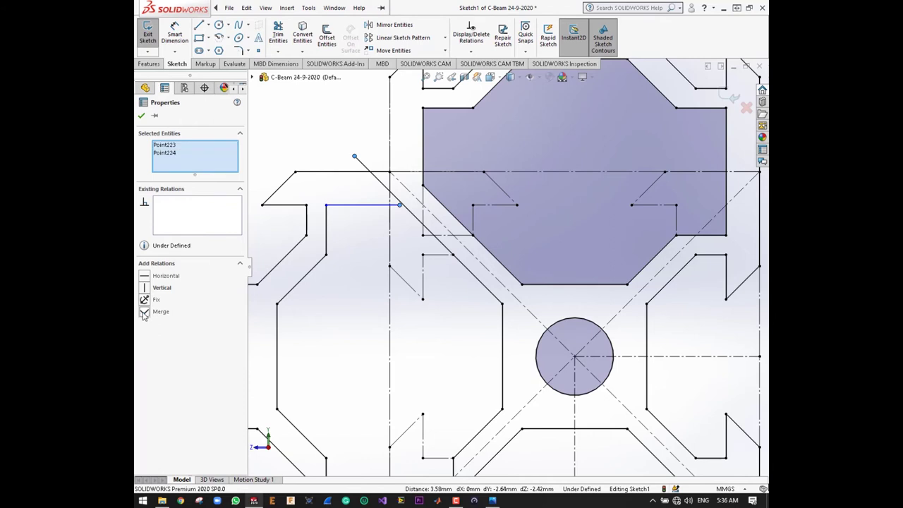
left_click(144, 312)
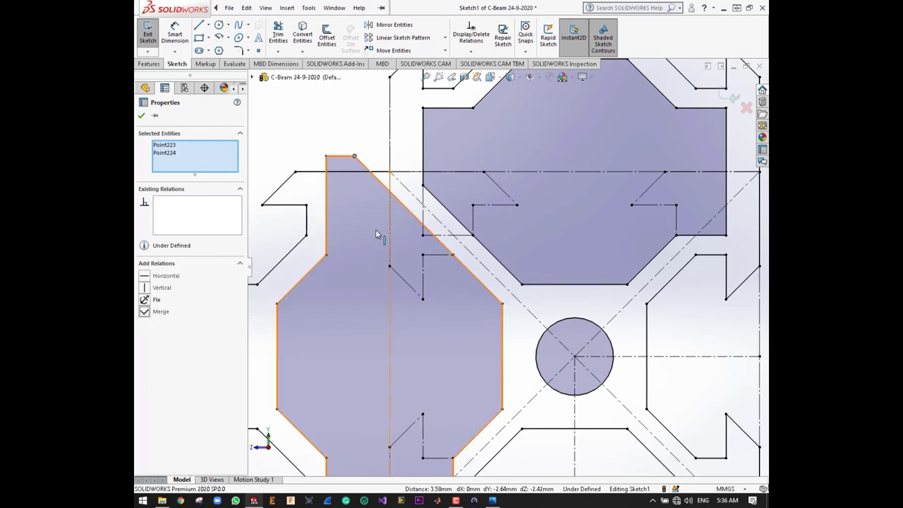
Add a Horizontal relation between the top edge endpoint and the notch corner point.
left_click(326, 156)
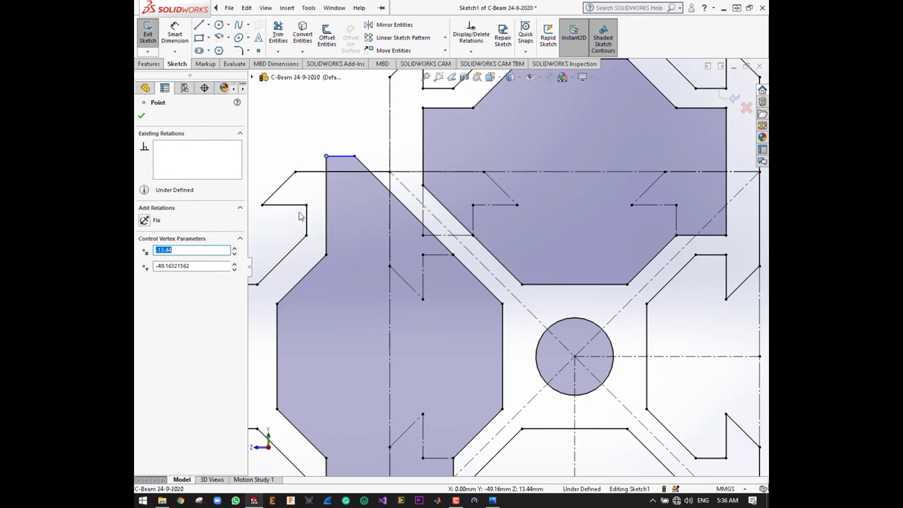
left_click(306, 206, "ctrl")
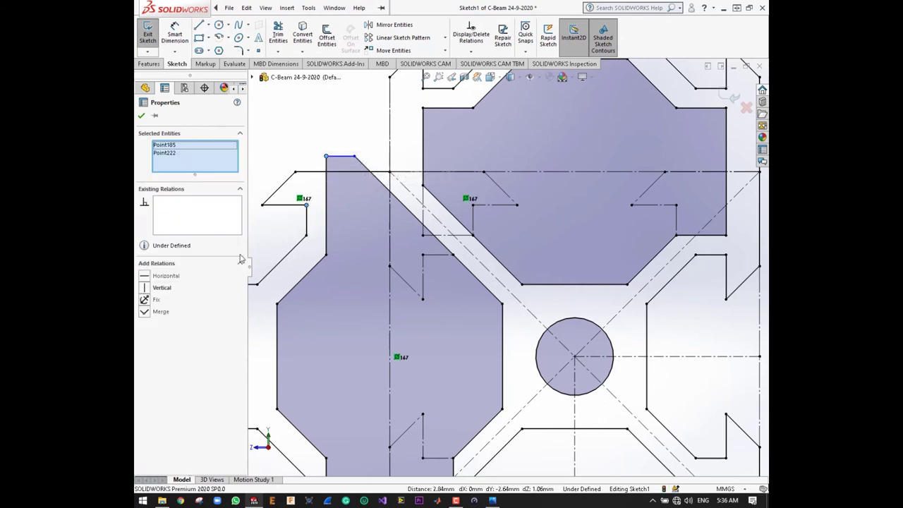
left_click(145, 277)
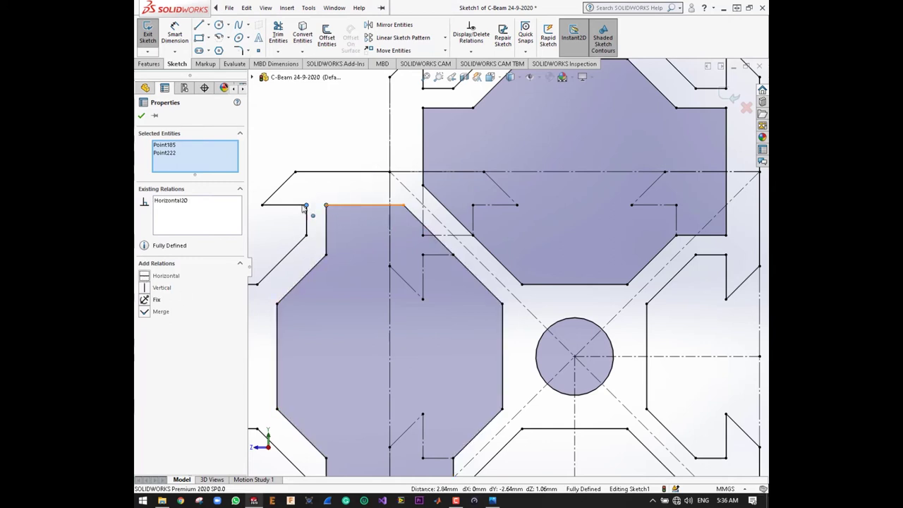
left_click(326, 152)
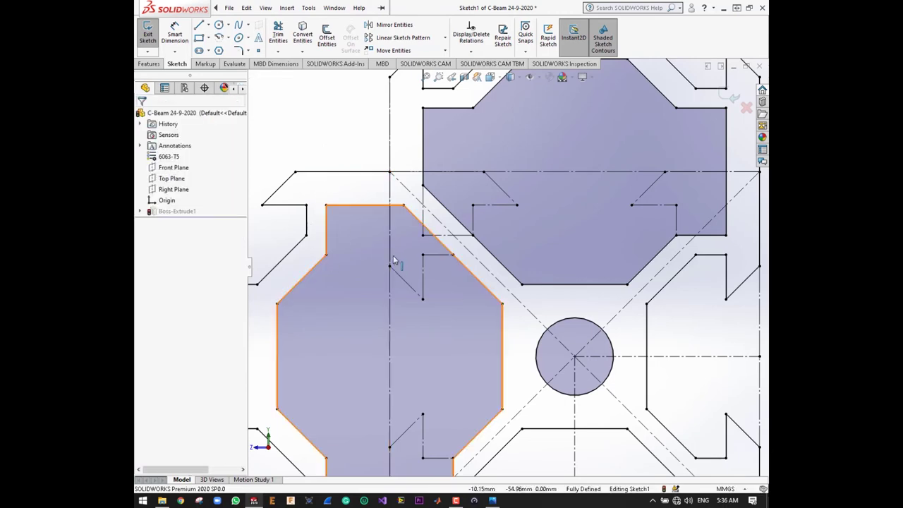
scroll(392, 269, "up", 4)
scroll(479, 293, "up", 3)
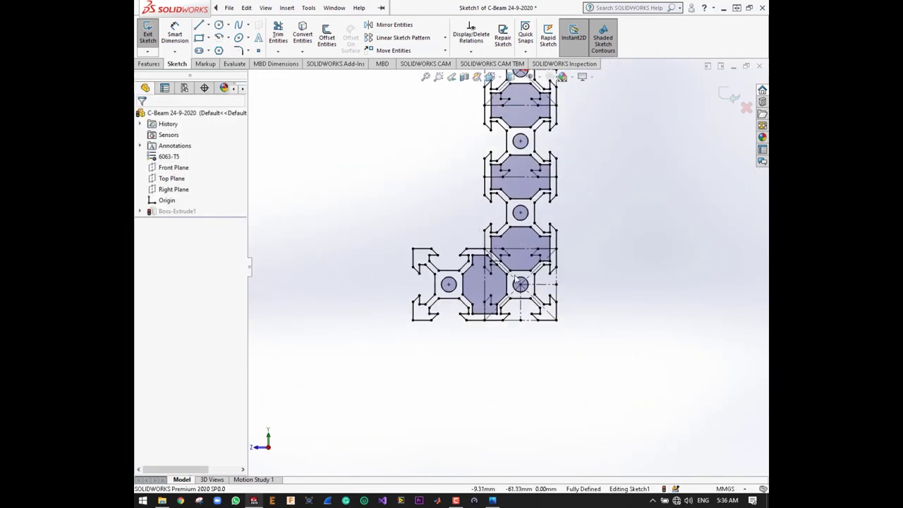
scroll(518, 274, "up", 1)
scroll(518, 273, "up", 2)
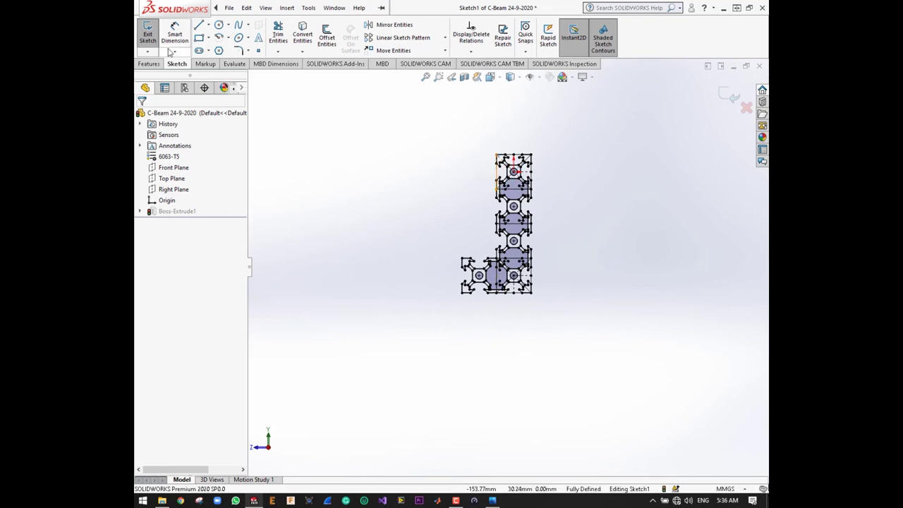
scroll(525, 213, "up", 2)
scroll(515, 246, "down", 1)
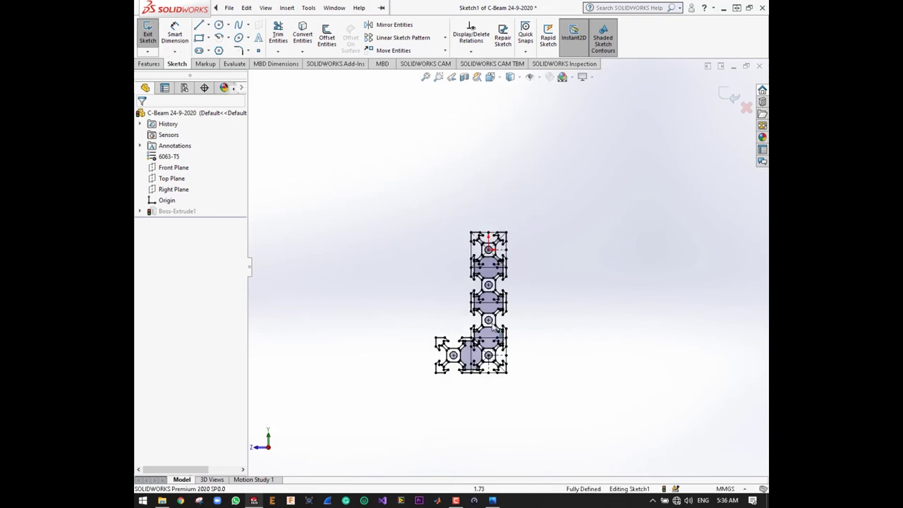
scroll(497, 310, "down", 2)
scroll(524, 288, "down", 1)
scroll(465, 285, "up", 2)
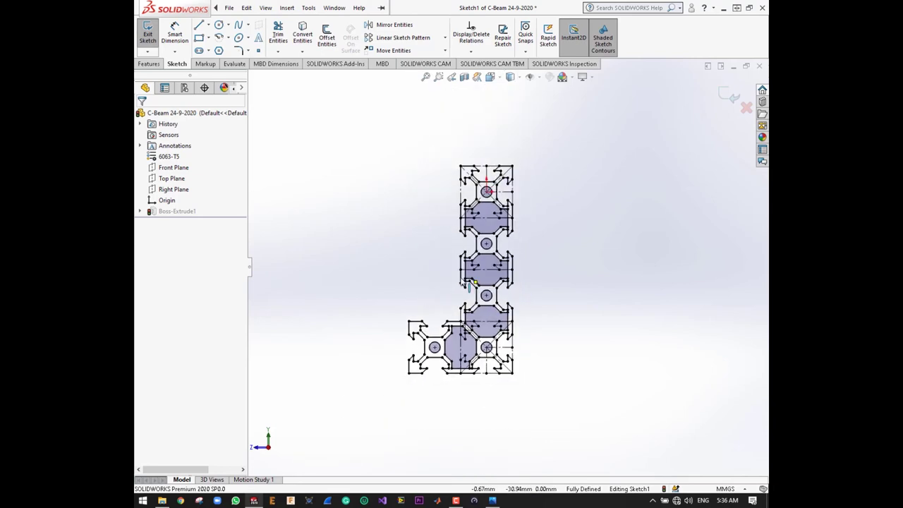
scroll(513, 162, "down", 1)
scroll(510, 169, "down", 1)
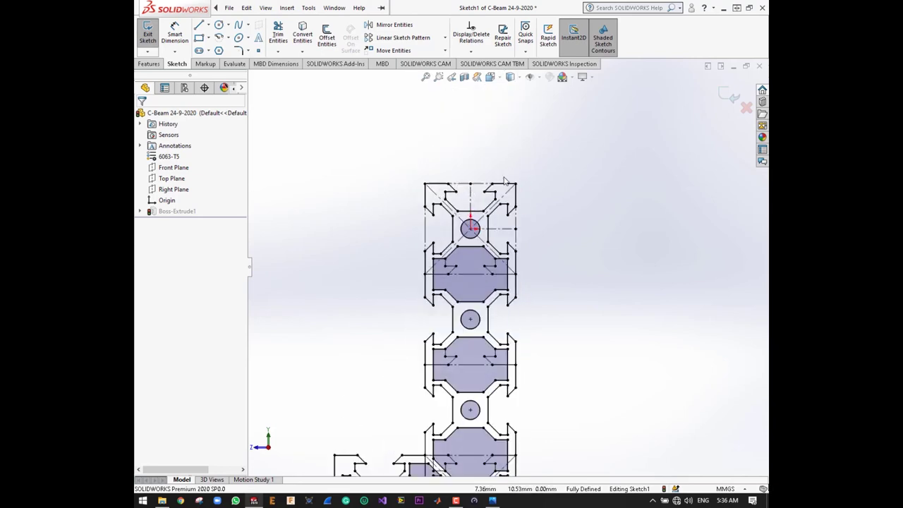
scroll(505, 181, "down", 2)
scroll(452, 247, "up", 2)
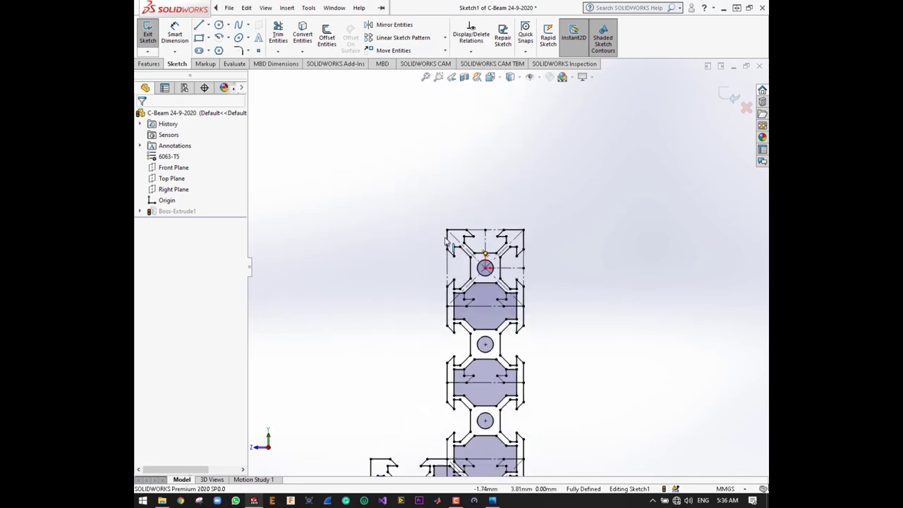
scroll(485, 268, "up", 2)
scroll(486, 269, "up", 1)
scroll(488, 285, "down", 1)
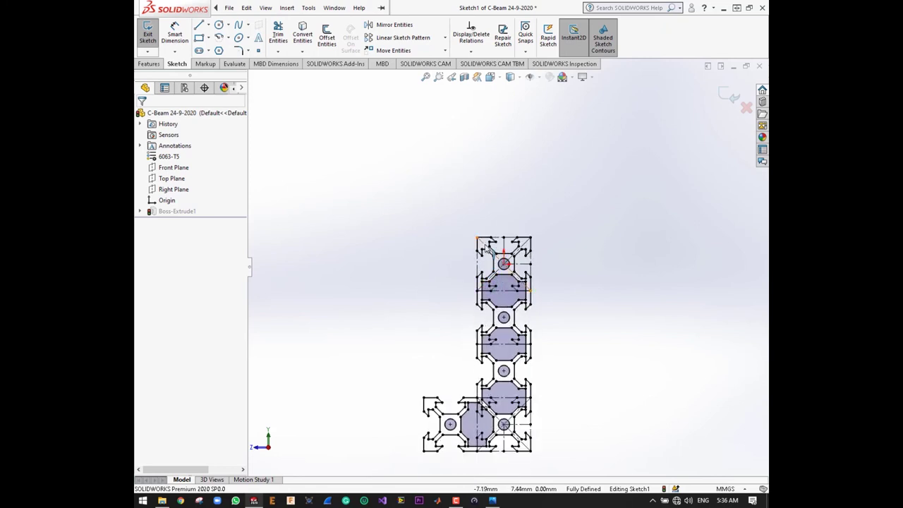
scroll(487, 247, "down", 8)
scroll(507, 275, "down", 3)
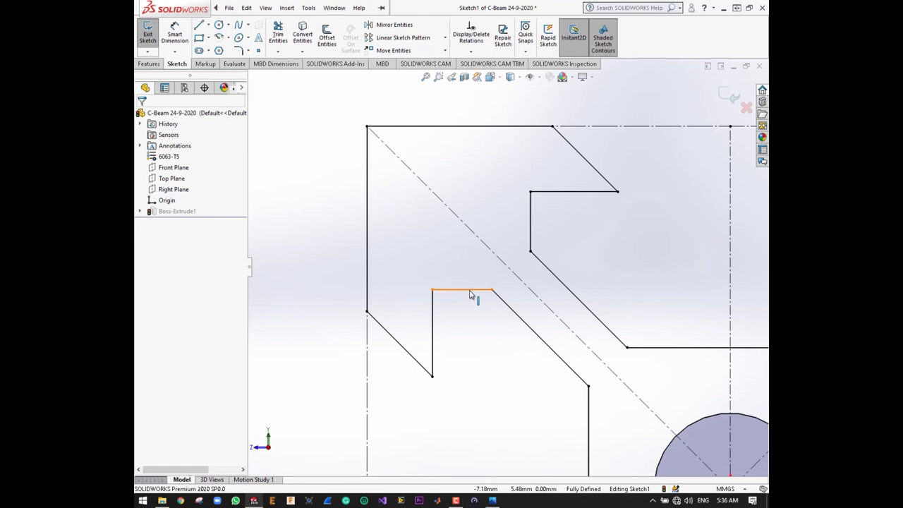
Select the notch lines, diagonal, outer vertical, top edge and 45° diagonal helper lines.
left_click(434, 319)
left_click(433, 323, "ctrl")
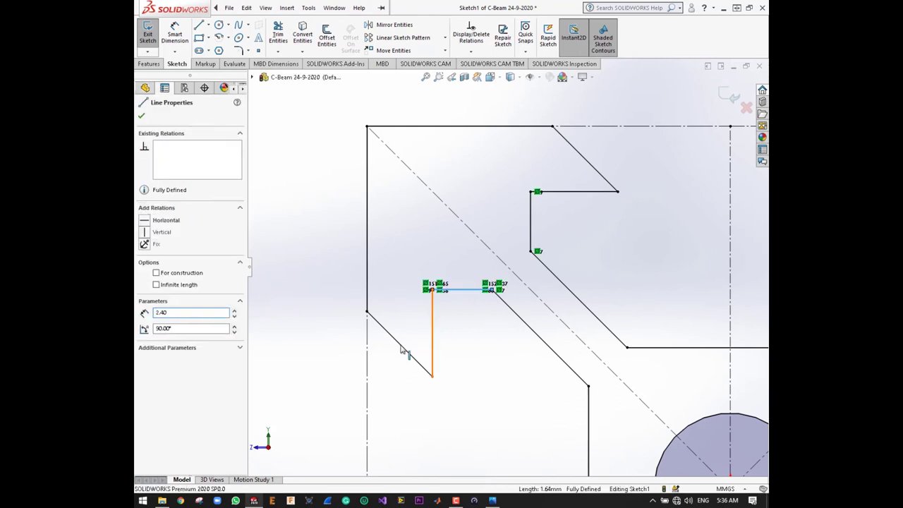
left_click(364, 235, "ctrl")
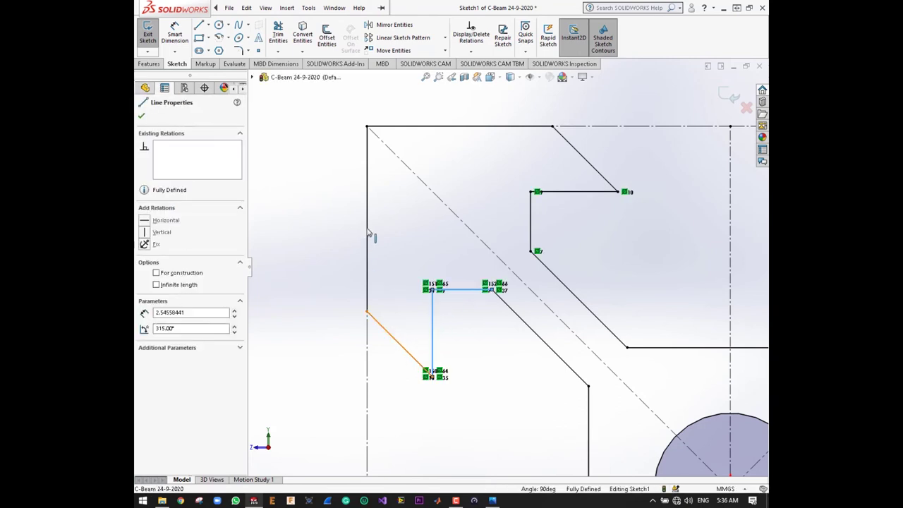
left_click(366, 221, "ctrl")
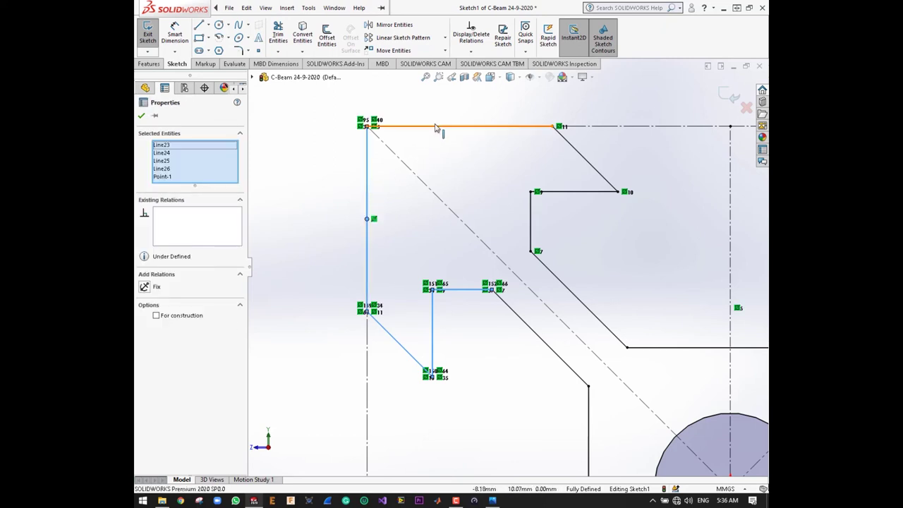
left_click(439, 145, "ctrl")
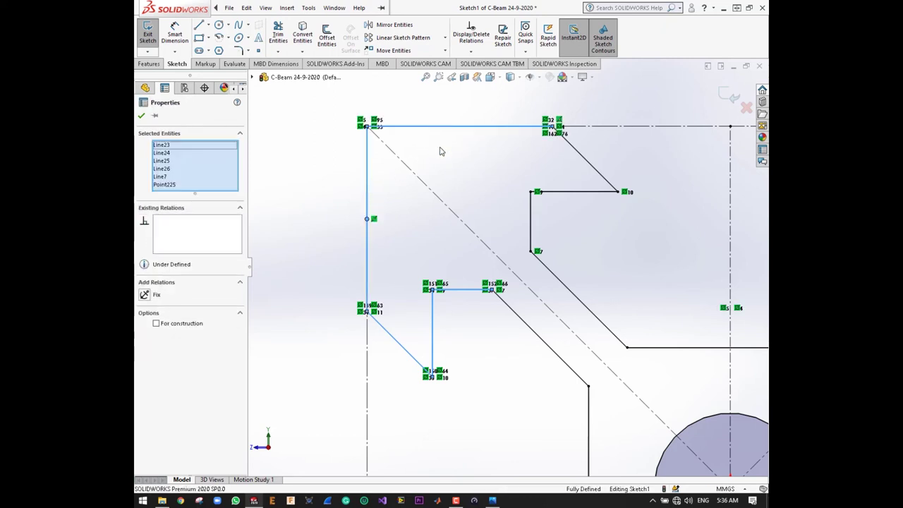
scroll(441, 150, "up", 3)
scroll(469, 247, "up", 3)
scroll(481, 333, "up", 3)
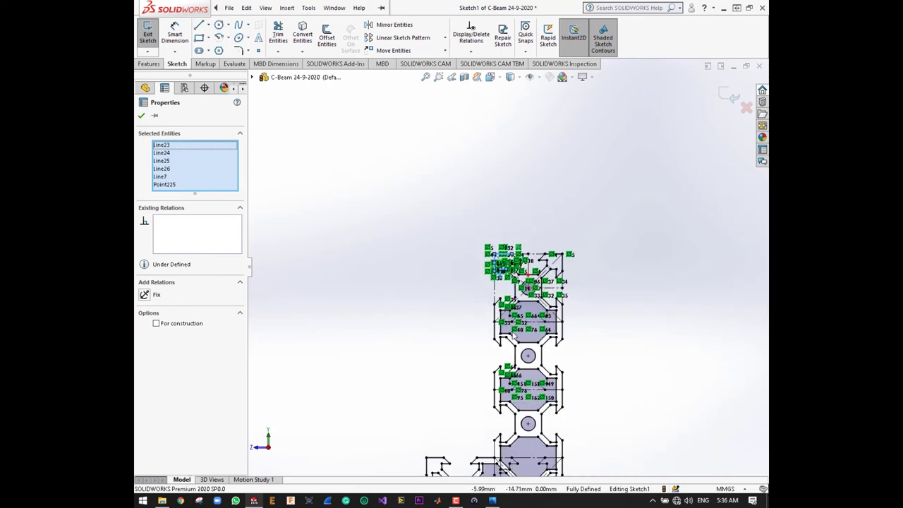
scroll(492, 220, "down", 5)
scroll(492, 220, "down", 2)
scroll(487, 229, "up", 3)
scroll(540, 171, "down", 2)
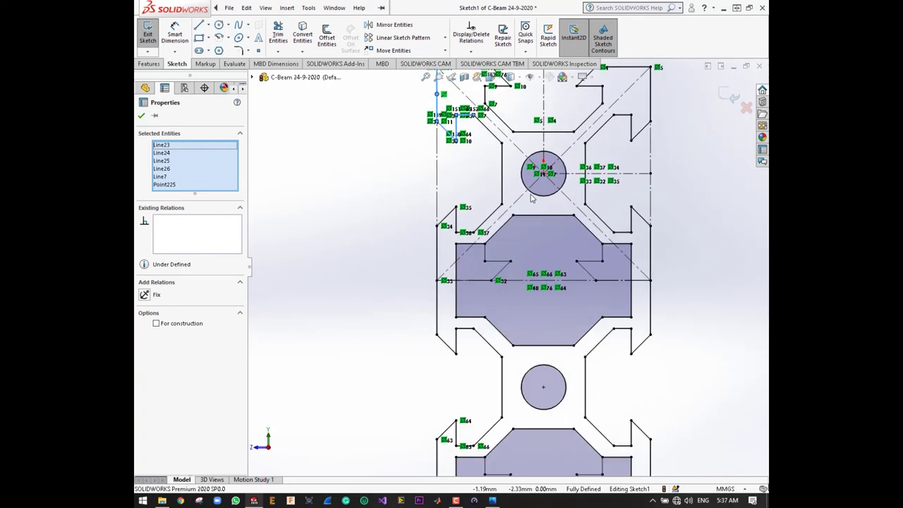
scroll(540, 170, "down", 3)
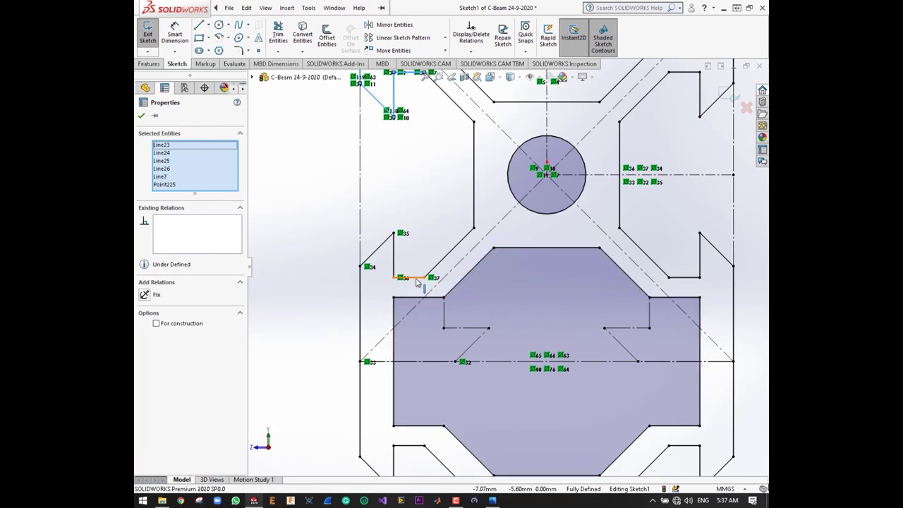
scroll(420, 282, "up", 3)
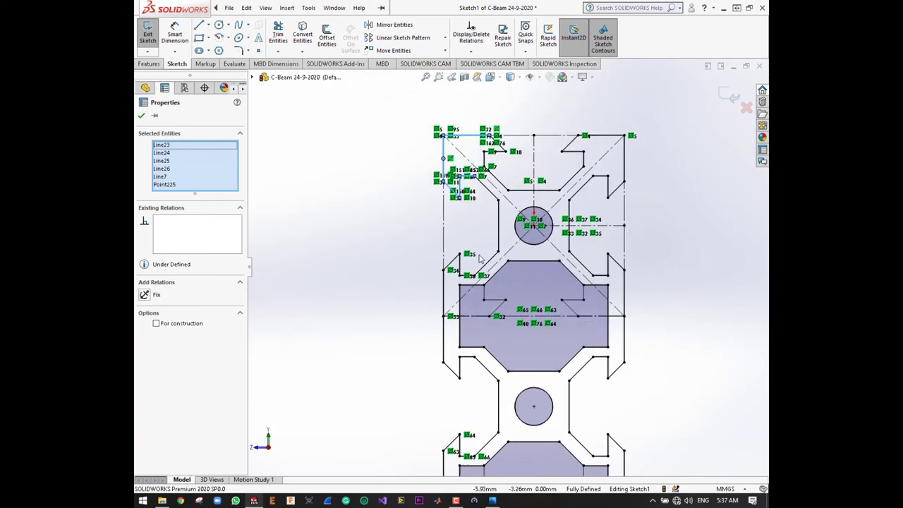
scroll(444, 280, "down", 5)
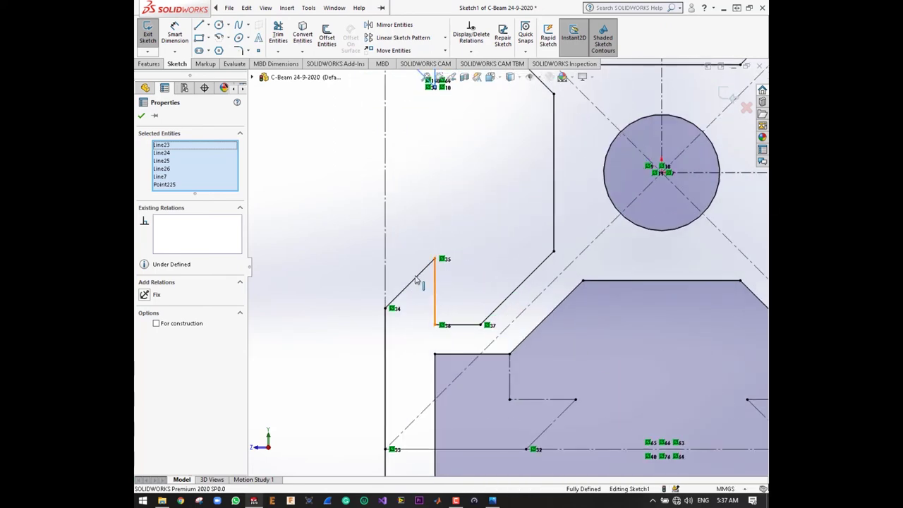
left_click(418, 281, "ctrl")
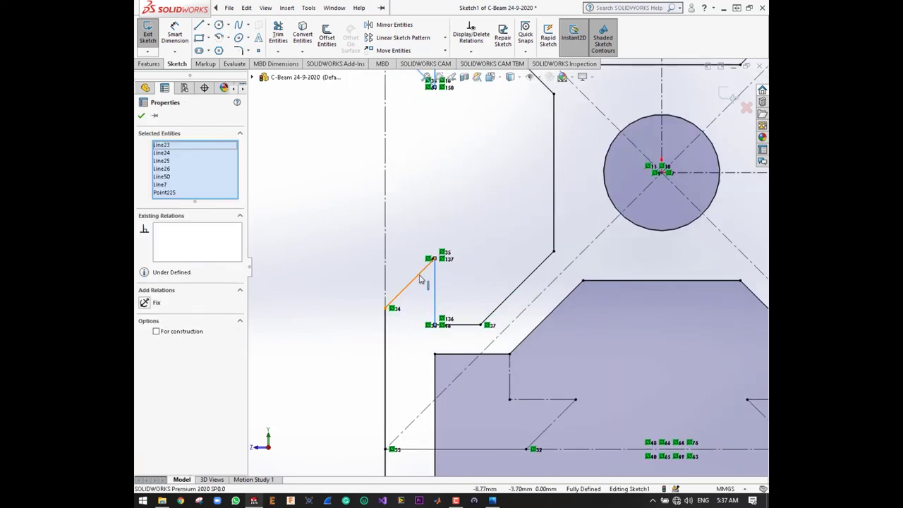
left_click(420, 280)
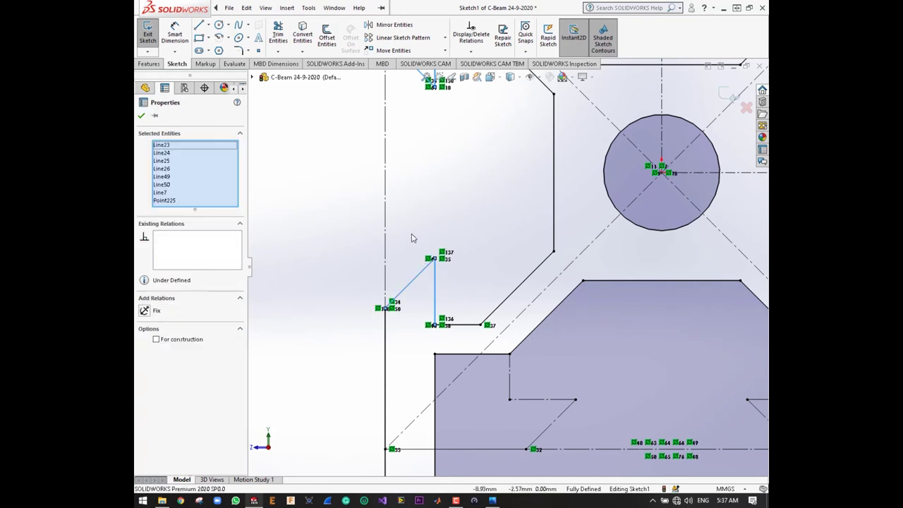
scroll(416, 254, "up", 5)
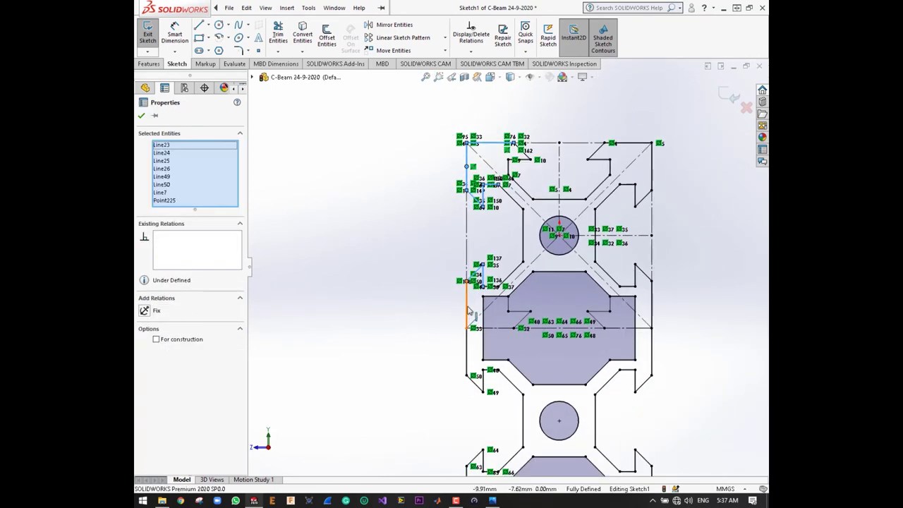
Add the left-edge helper lines, including the 6.88 vertical and 2.70 horizontal, to the selection.
left_click(470, 340)
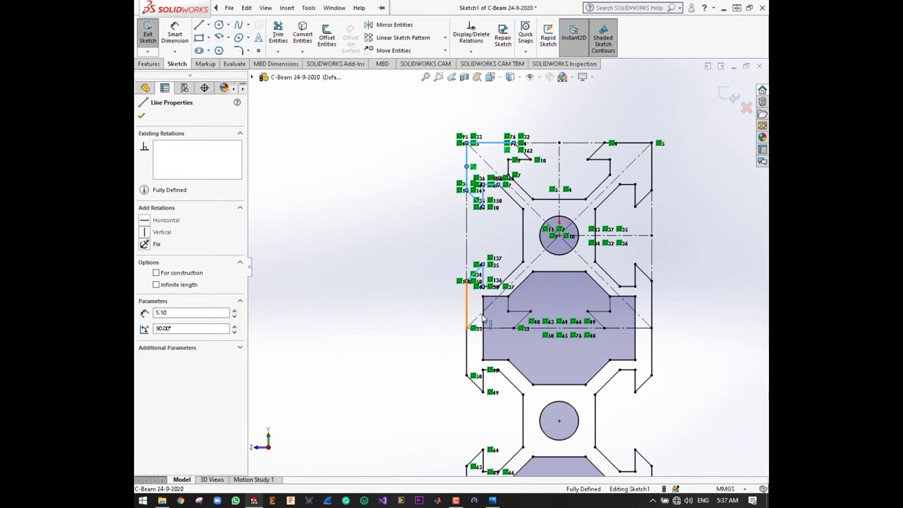
left_click(466, 351, "ctrl")
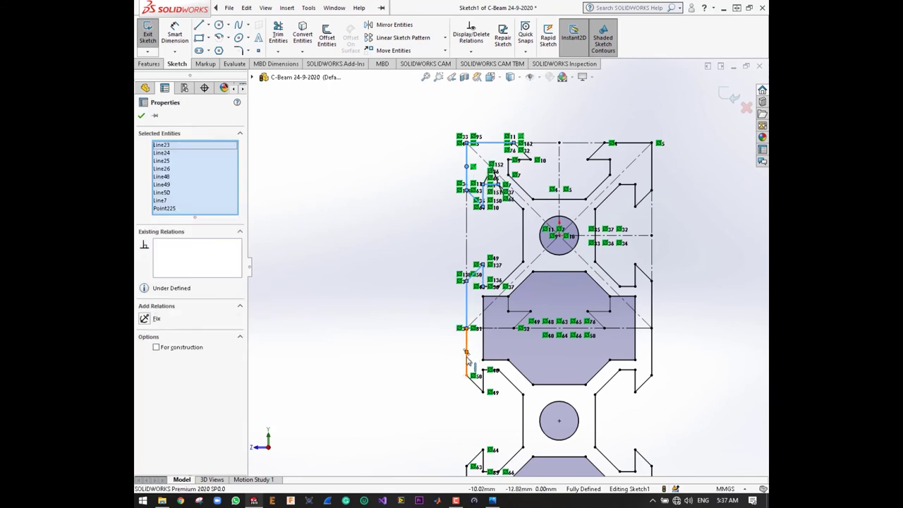
left_click(484, 314)
left_click(483, 312)
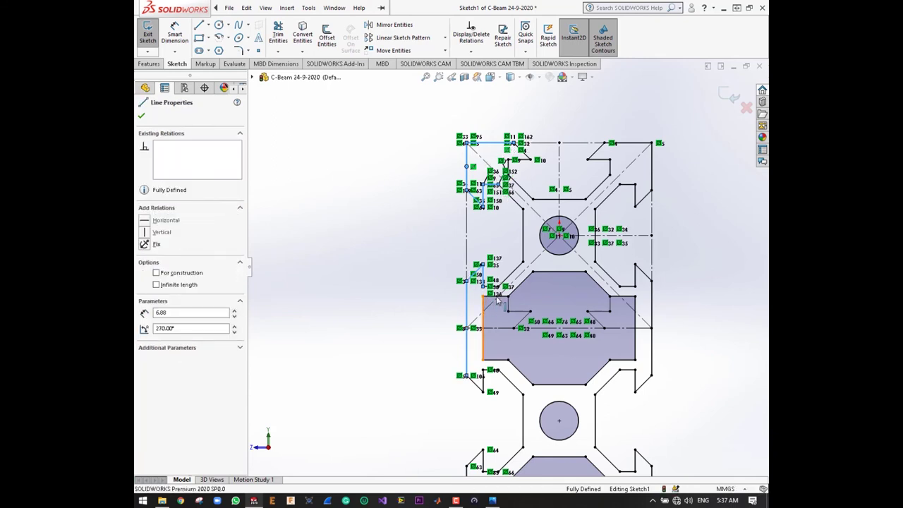
left_click(501, 298)
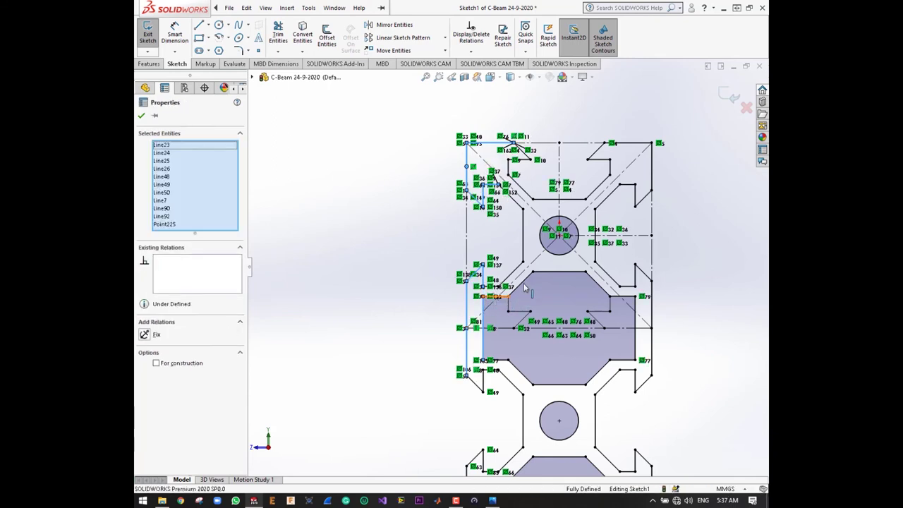
left_click(524, 286)
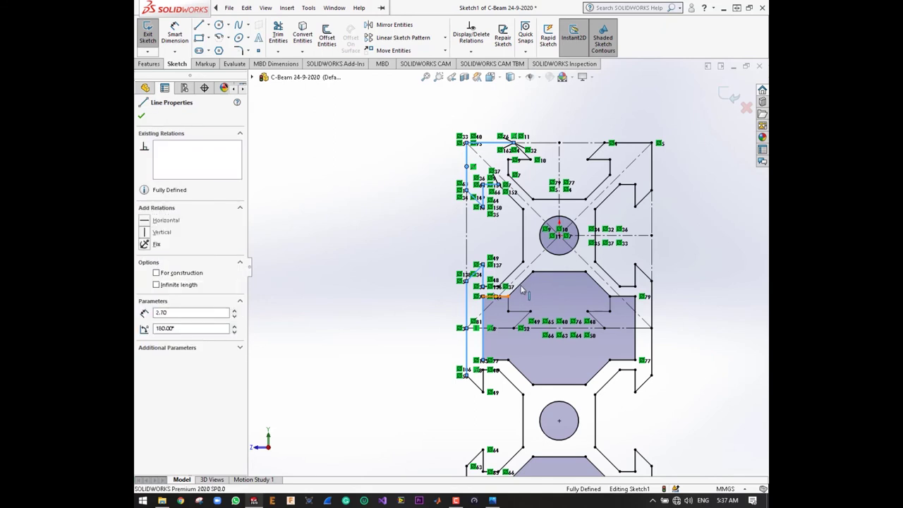
left_click(525, 289)
scroll(574, 302, "down", 1)
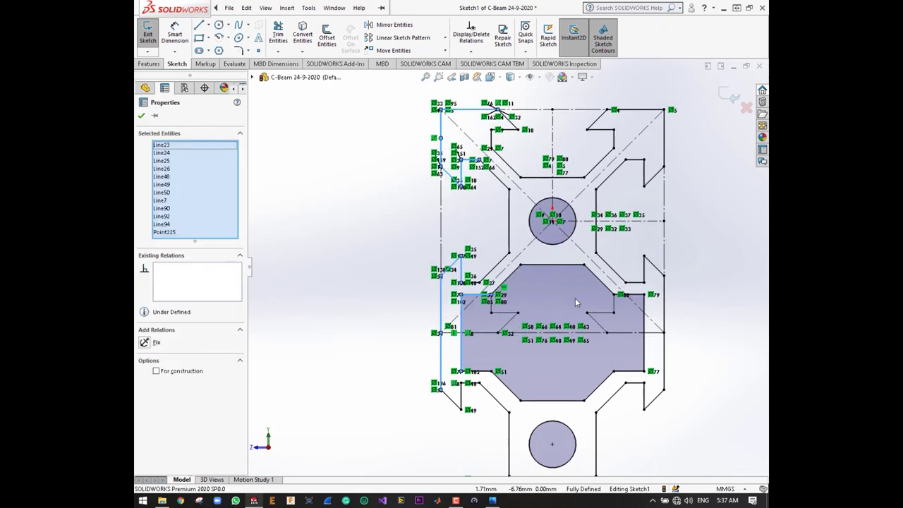
scroll(575, 302, "down", 1)
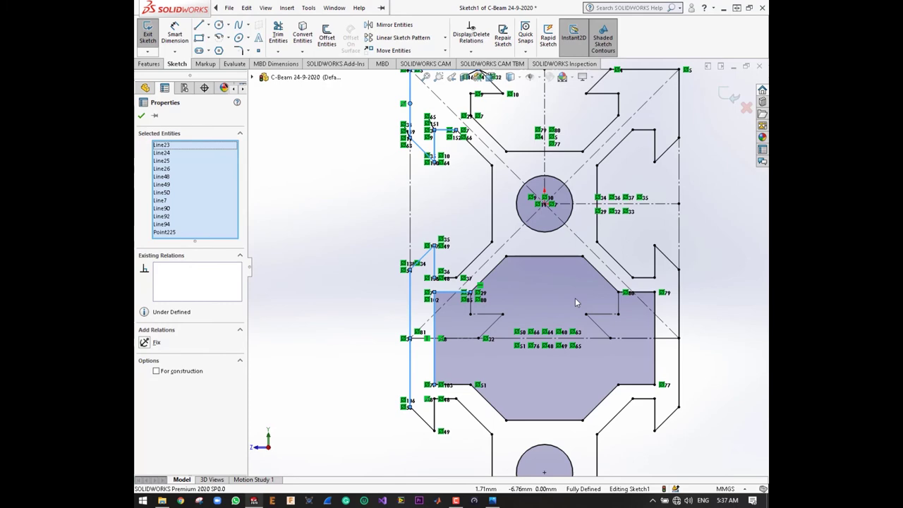
scroll(460, 223, "up", 2)
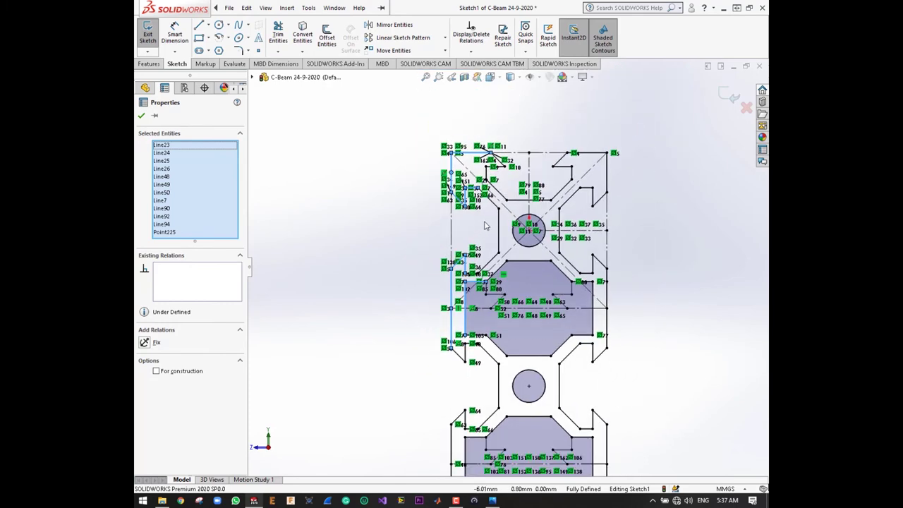
scroll(497, 189, "down", 2)
scroll(497, 189, "down", 1)
scroll(497, 189, "down", 2)
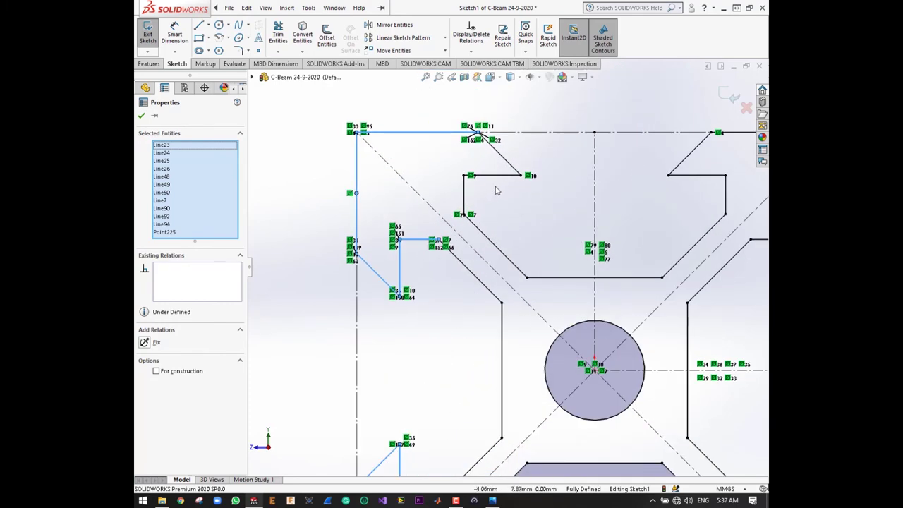
scroll(493, 191, "up", 3)
scroll(492, 191, "up", 2)
scroll(525, 246, "up", 1)
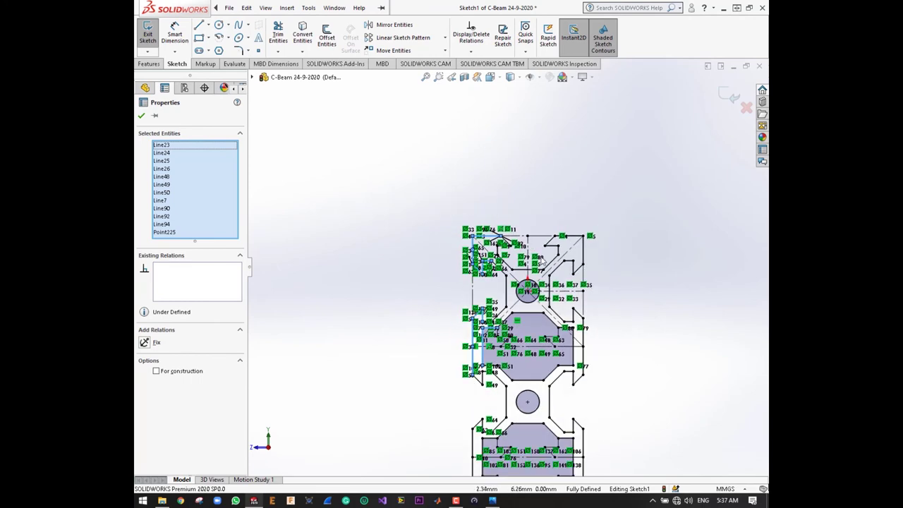
scroll(606, 360, "down", 3)
scroll(493, 303, "down", 1)
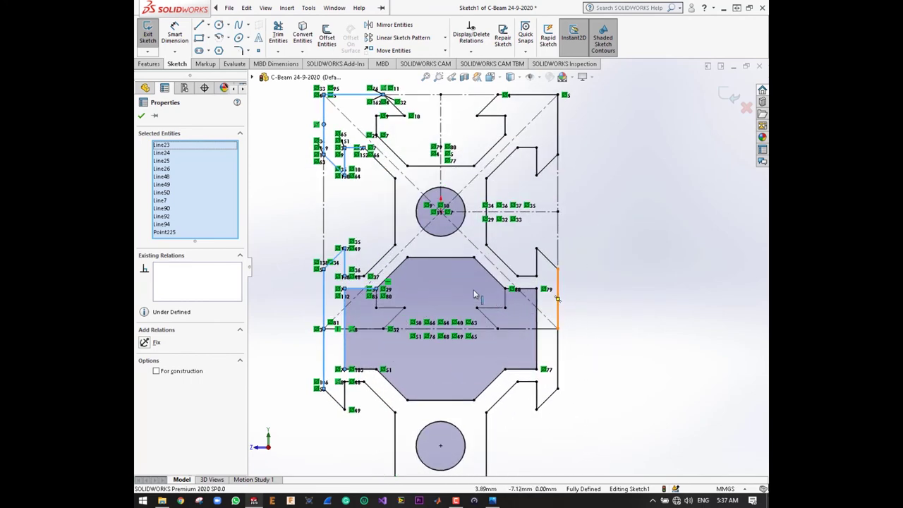
scroll(456, 285, "up", 1)
scroll(457, 285, "up", 1)
scroll(457, 286, "up", 2)
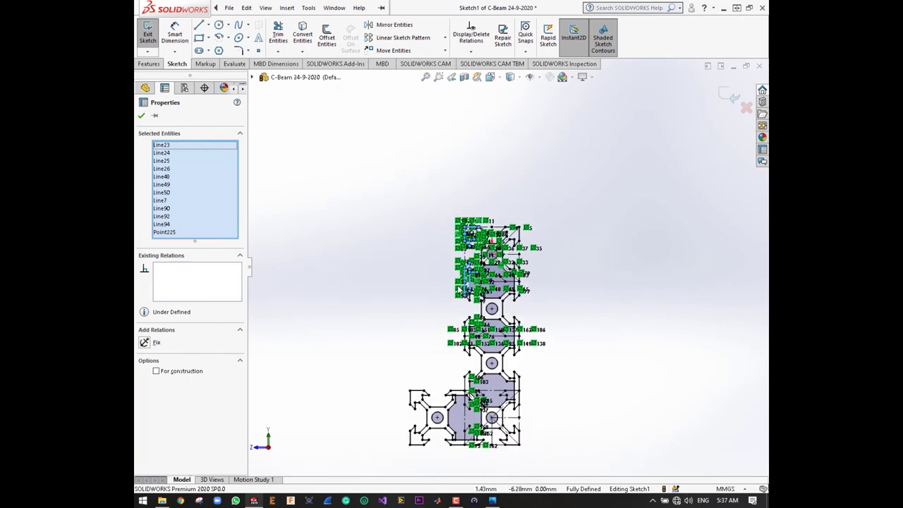
scroll(458, 289, "down", 1)
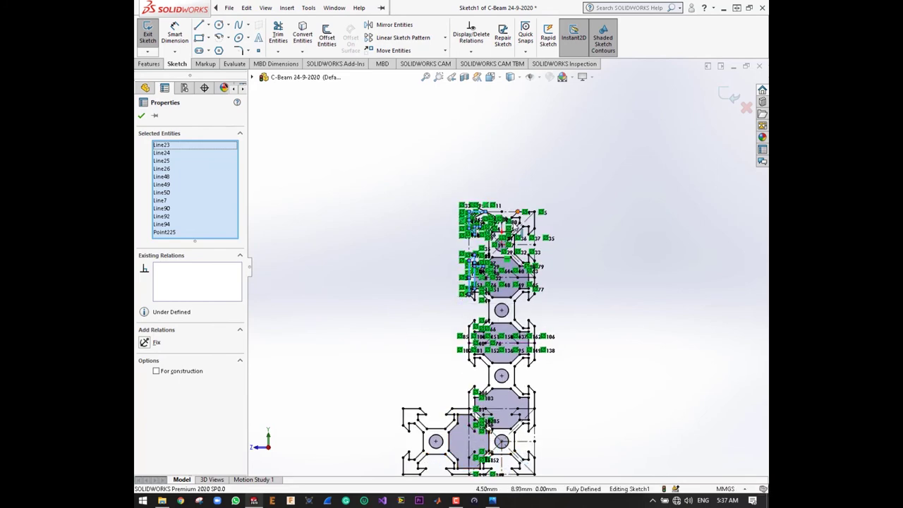
scroll(517, 211, "down", 2)
scroll(517, 211, "down", 2)
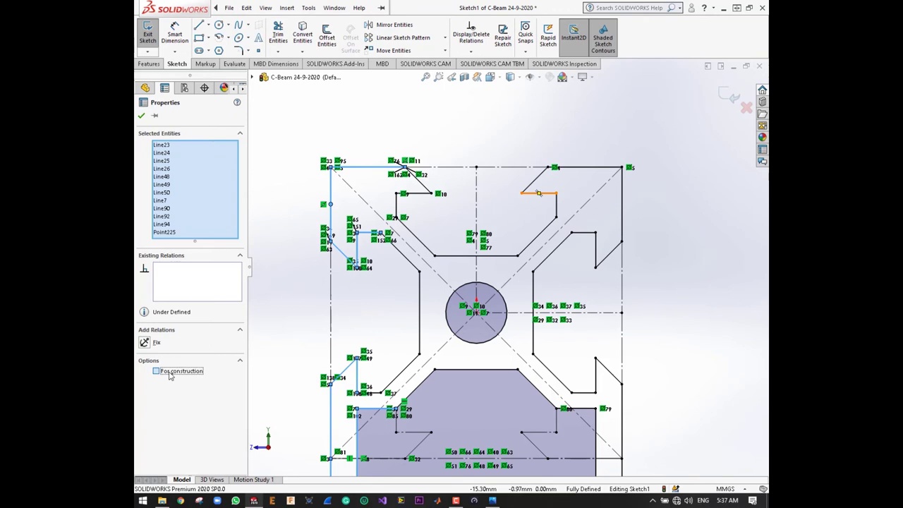
Mark the selected lines For construction and clear the selection.
left_click(155, 371)
scroll(308, 310, "up", 1)
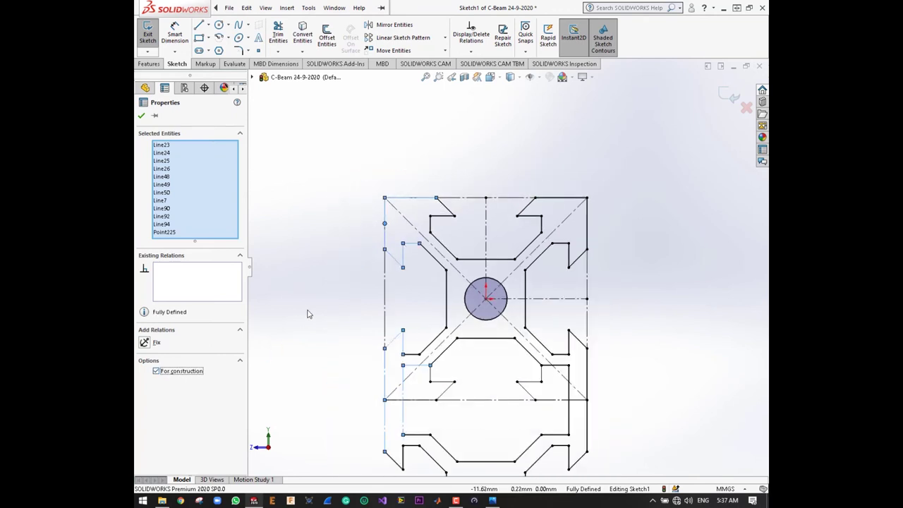
scroll(463, 370, "down", 2)
scroll(463, 370, "down", 2)
scroll(463, 370, "down", 1)
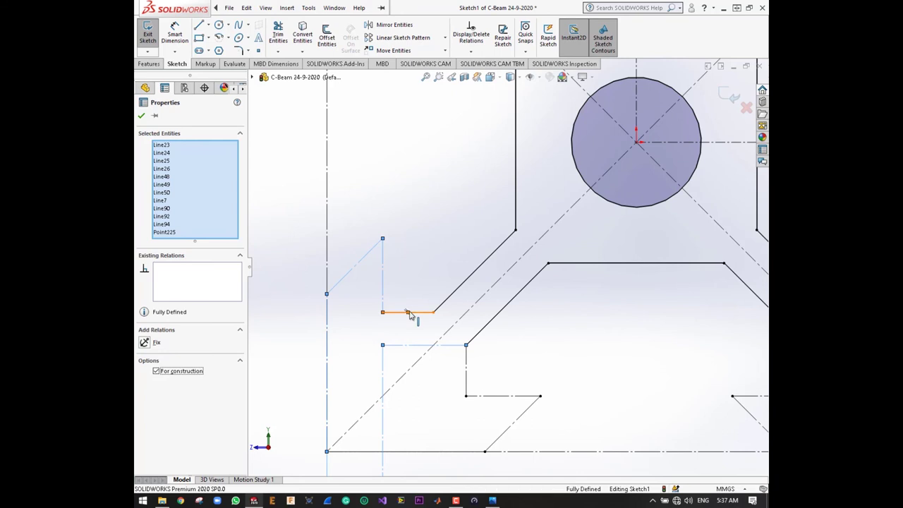
left_click(408, 314)
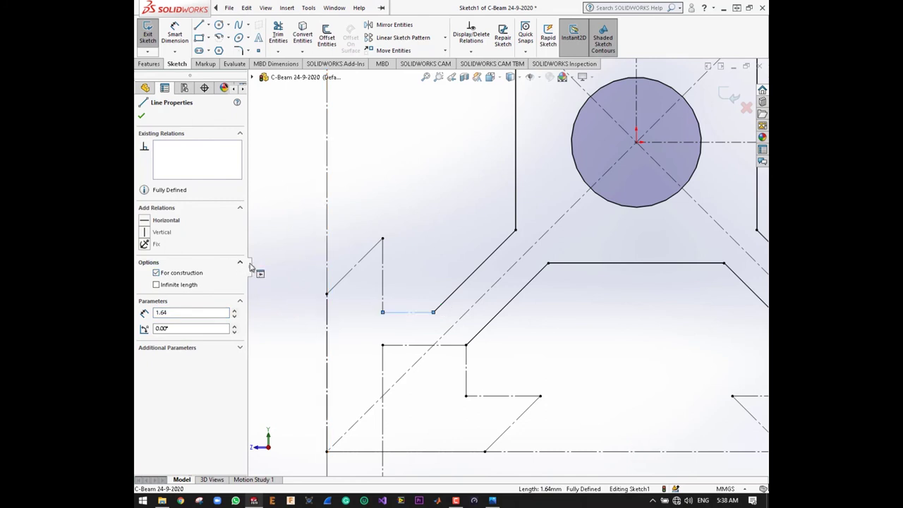
left_click(455, 205)
scroll(455, 210, "up", 5)
scroll(455, 210, "up", 2)
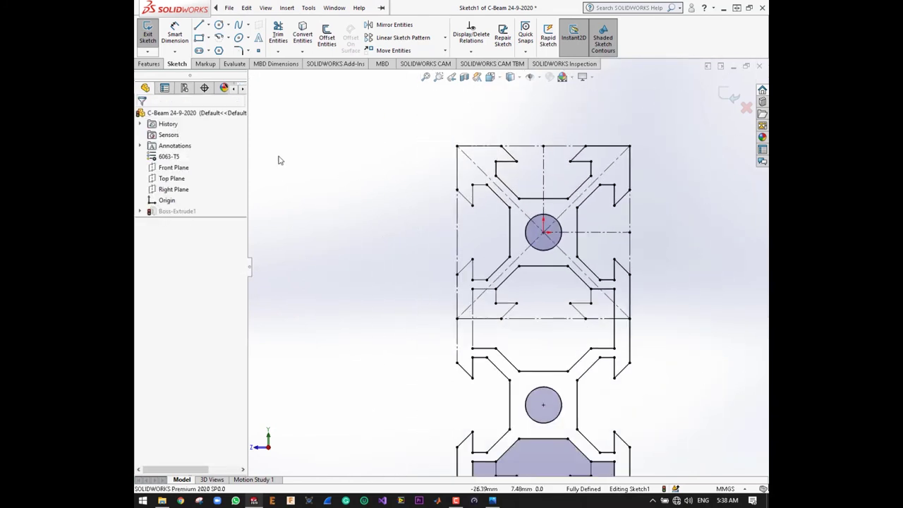
scroll(427, 180, "up", 5)
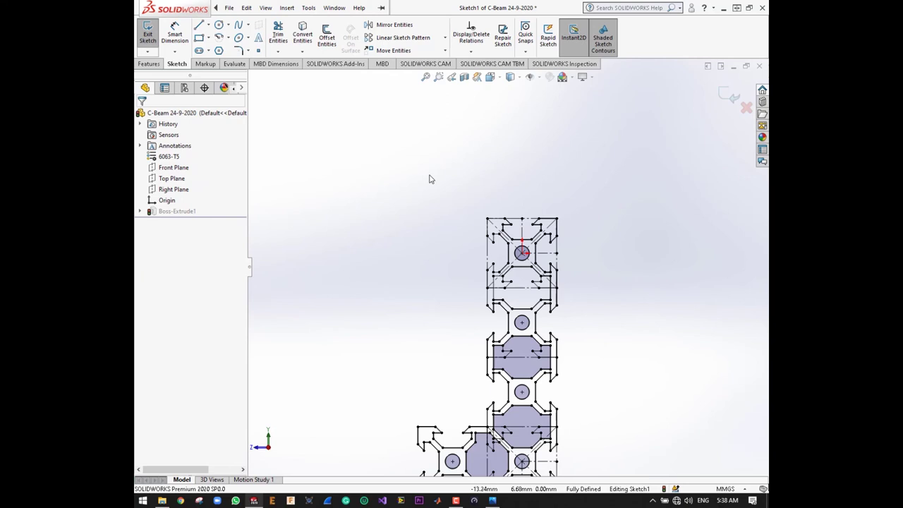
Start Mirror Entities with the lower-left profile block selected and Line55 as the mirror line.
left_click(394, 25)
scroll(560, 409, "up", 3)
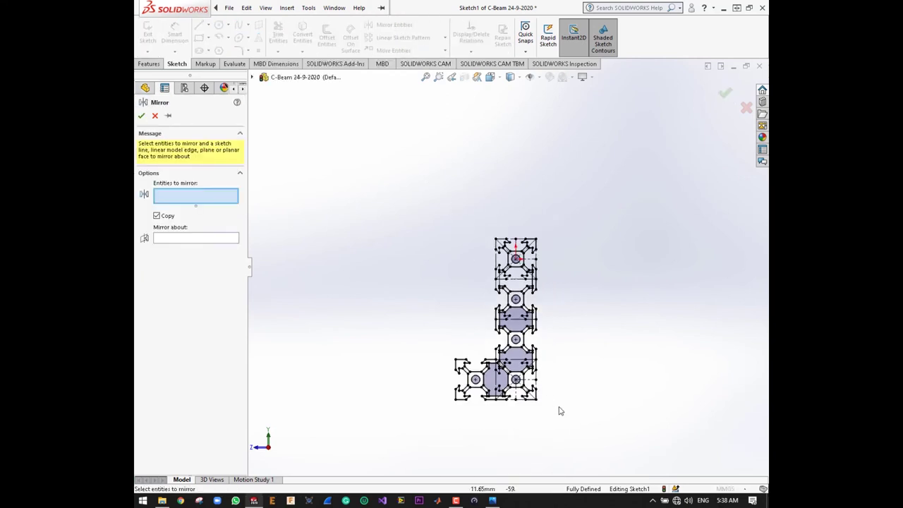
scroll(520, 365, "down", 5)
scroll(528, 374, "up", 3)
left_click_drag(320, 201, 406, 331)
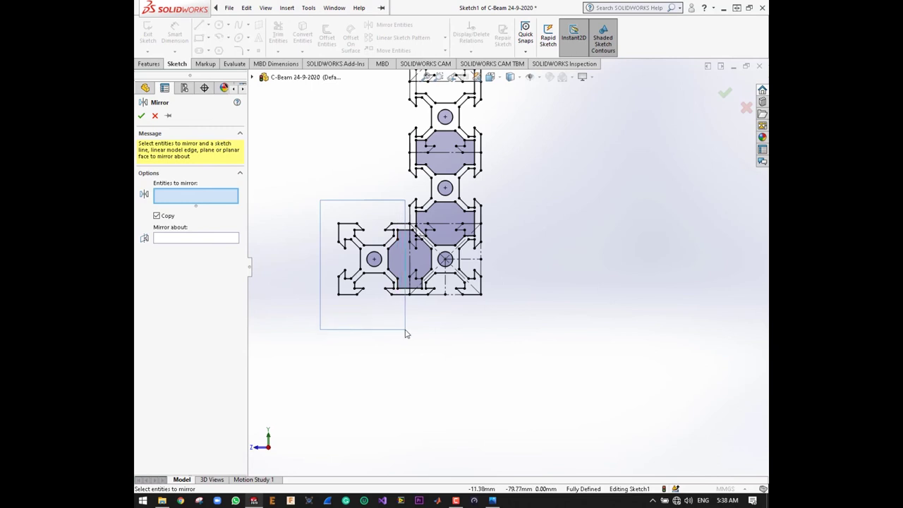
scroll(462, 281, "down", 3)
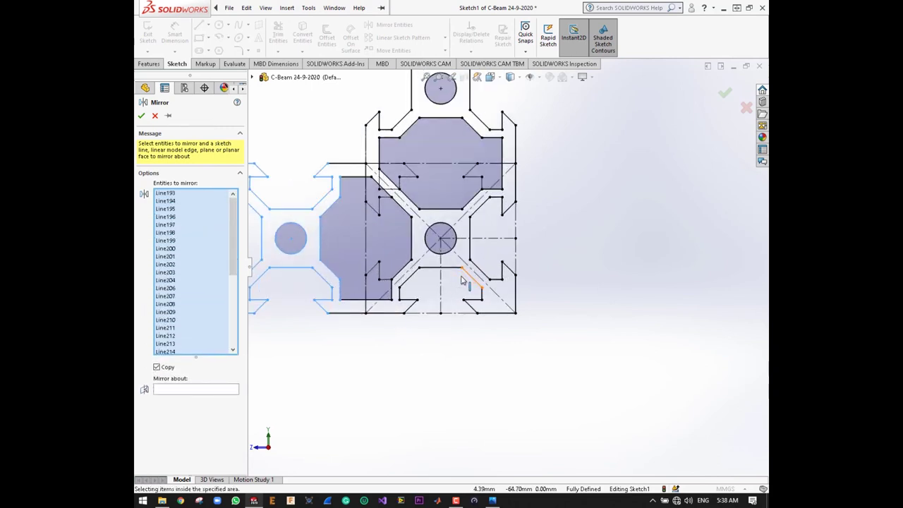
left_click(212, 391)
scroll(398, 376, "up", 4)
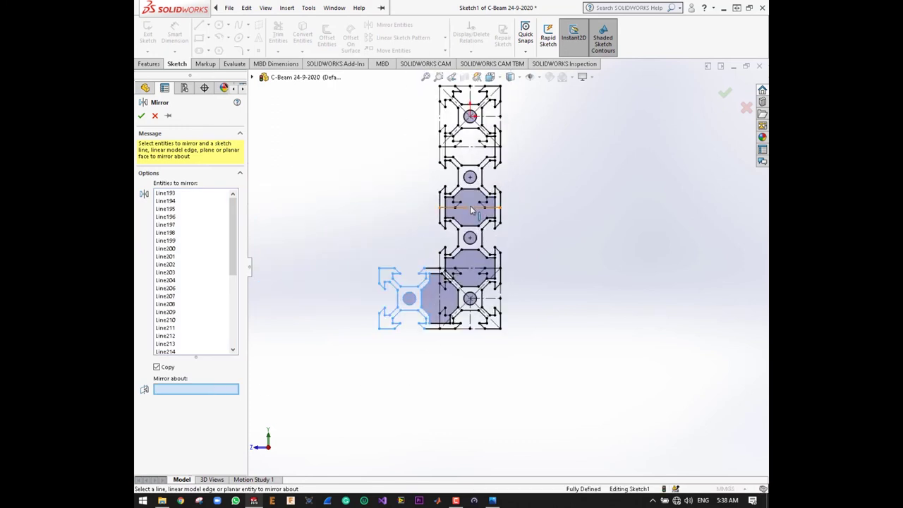
left_click(471, 209)
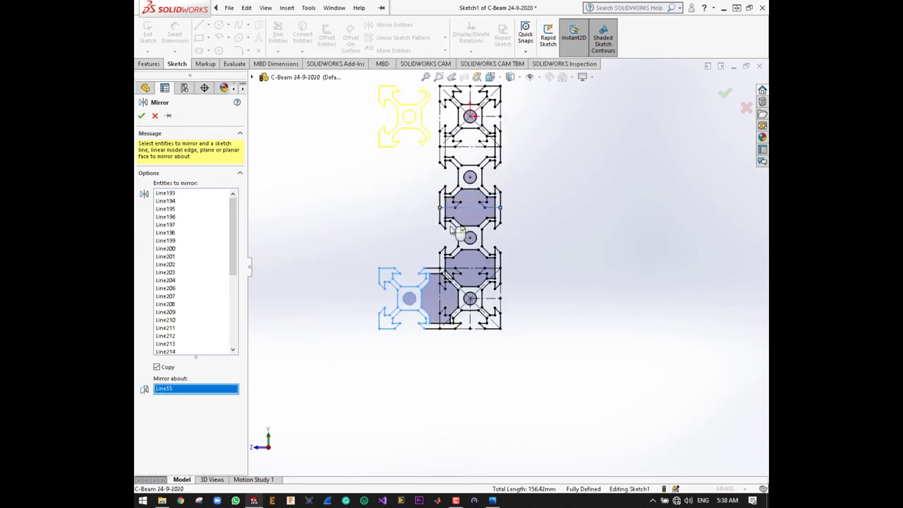
Add the remaining short, vertical, top and diagonal corner edges to the entities to mirror.
left_click(232, 282)
scroll(493, 328, "down", 5)
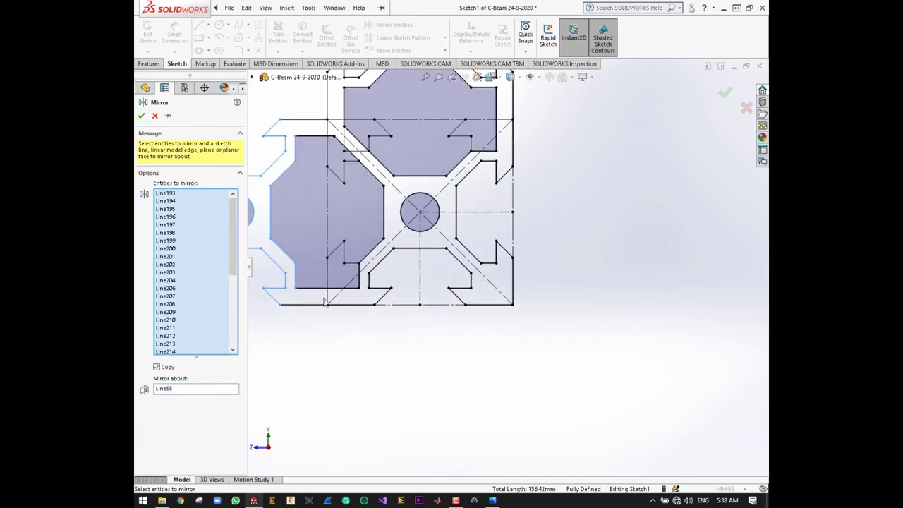
left_click(349, 288)
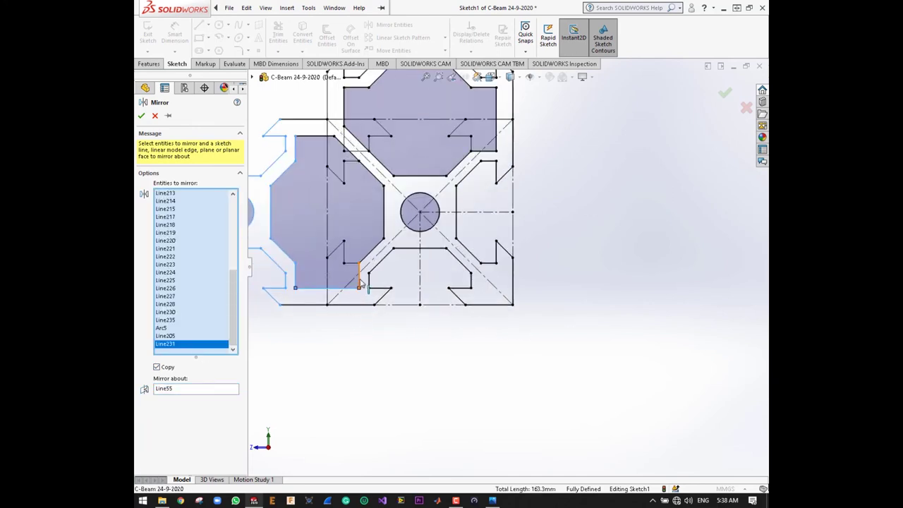
left_click(359, 281)
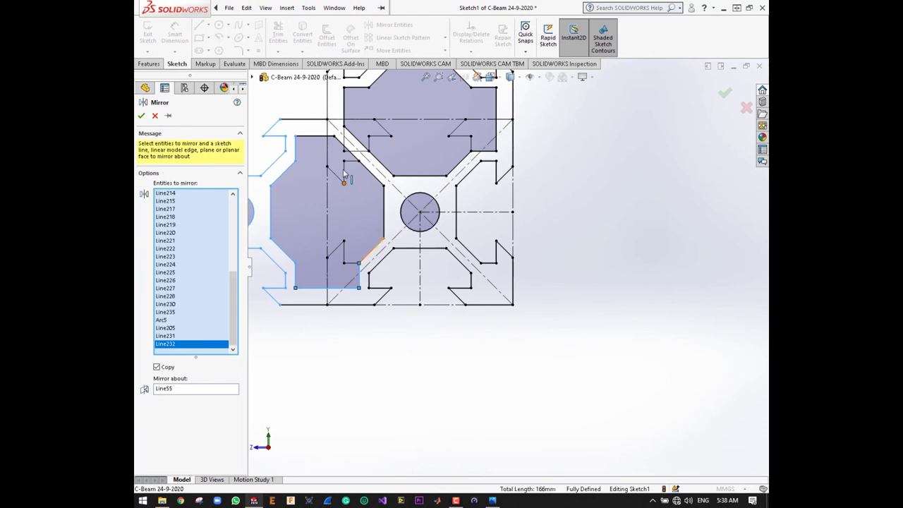
left_click(322, 138)
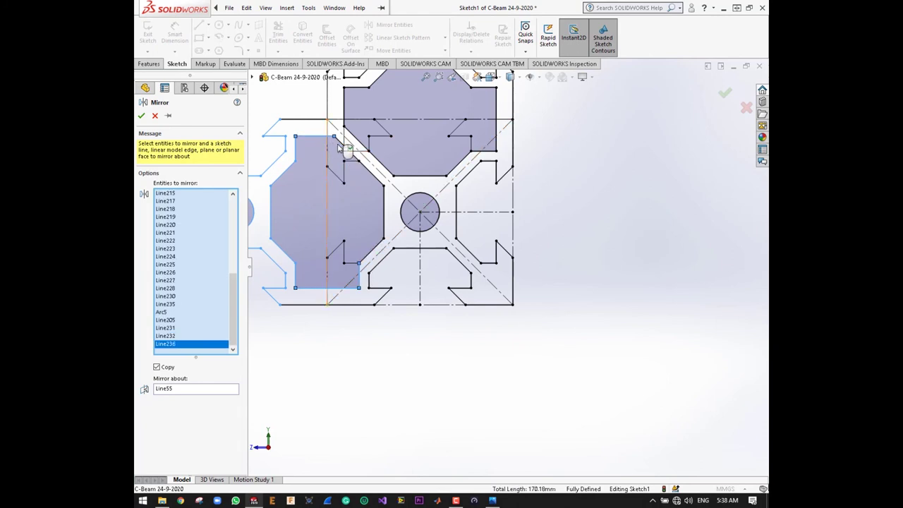
left_click(348, 143)
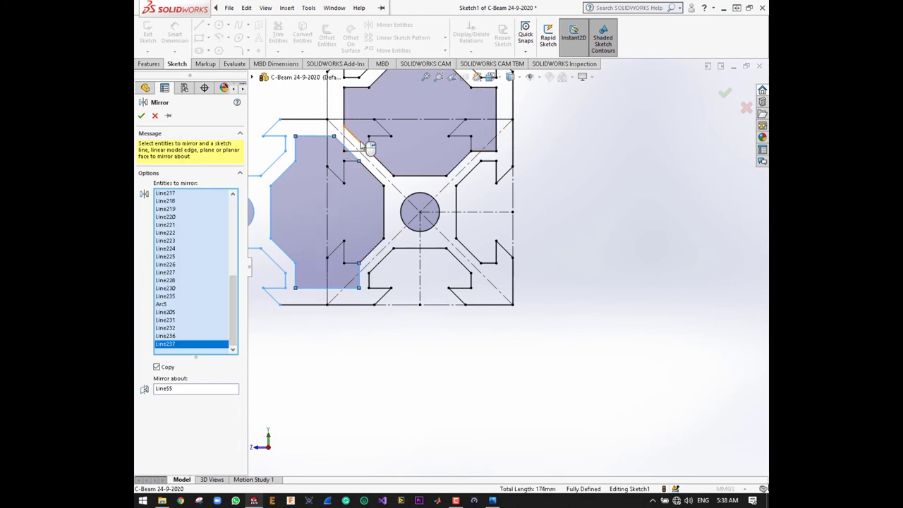
left_click(360, 143)
left_click(343, 116)
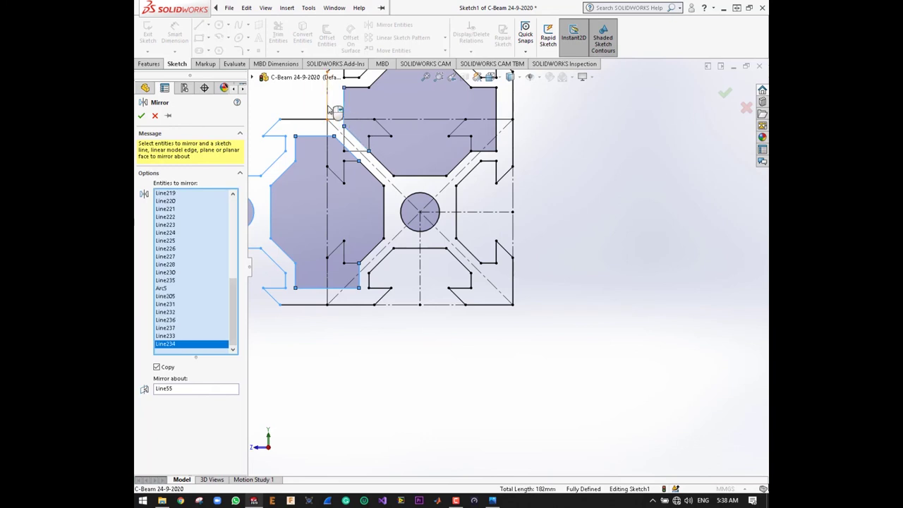
left_click(336, 111)
left_click(329, 146)
scroll(321, 191, "up", 2)
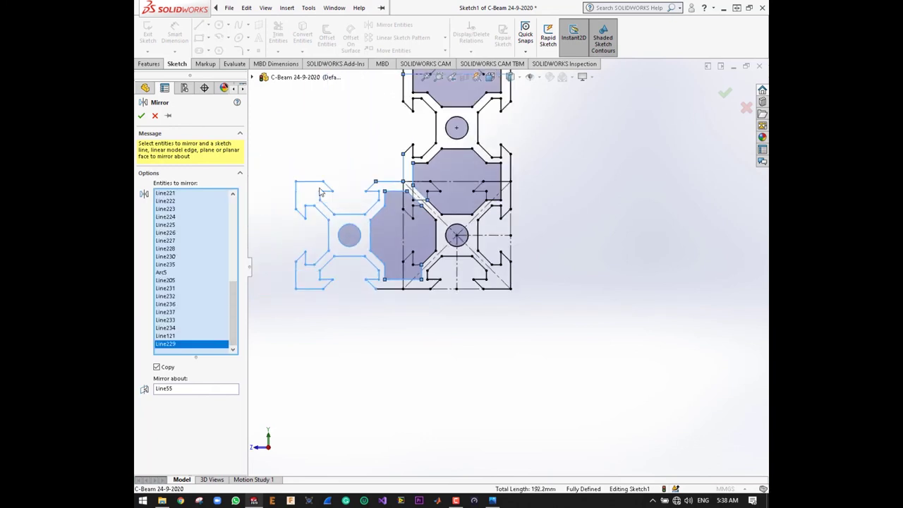
scroll(397, 195, "up", 3)
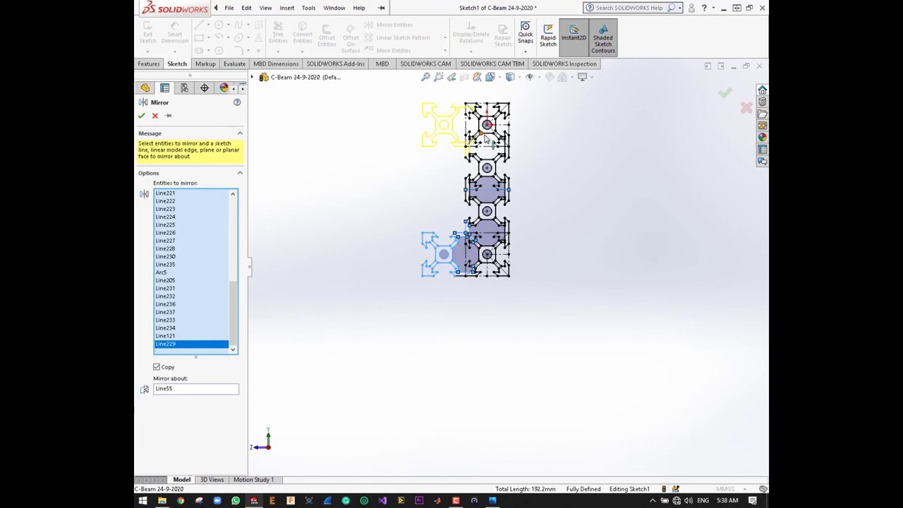
scroll(480, 138, "down", 2)
scroll(480, 138, "down", 2)
scroll(453, 203, "up", 3)
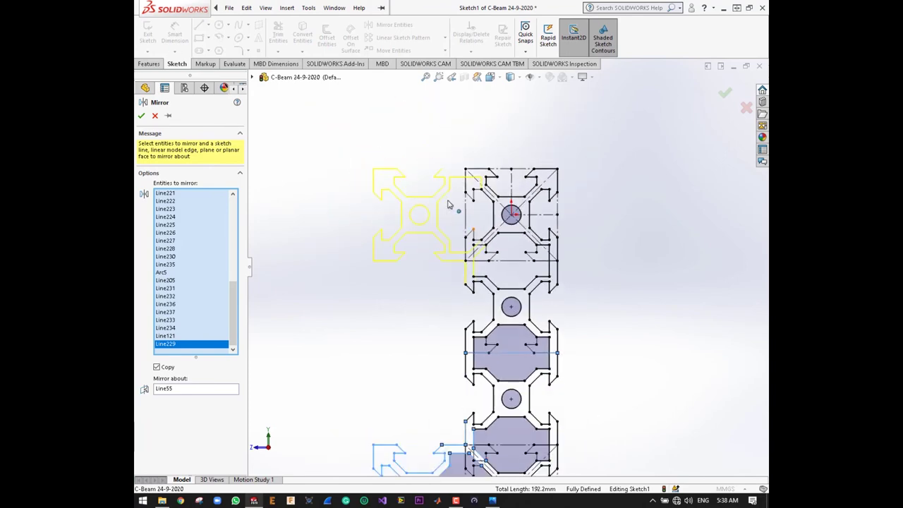
scroll(454, 204, "up", 1)
scroll(519, 422, "down", 2)
scroll(481, 336, "down", 2)
scroll(482, 336, "down", 3)
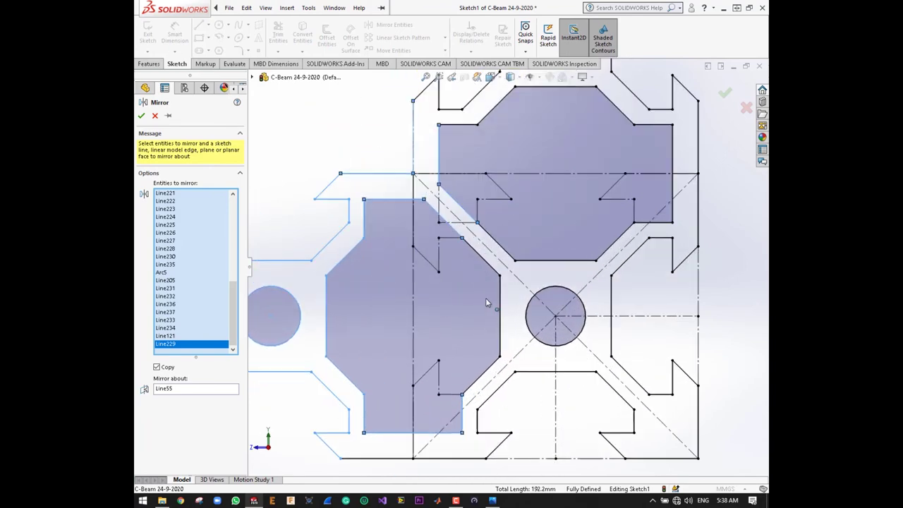
scroll(467, 321, "up", 1)
scroll(476, 339, "up", 1)
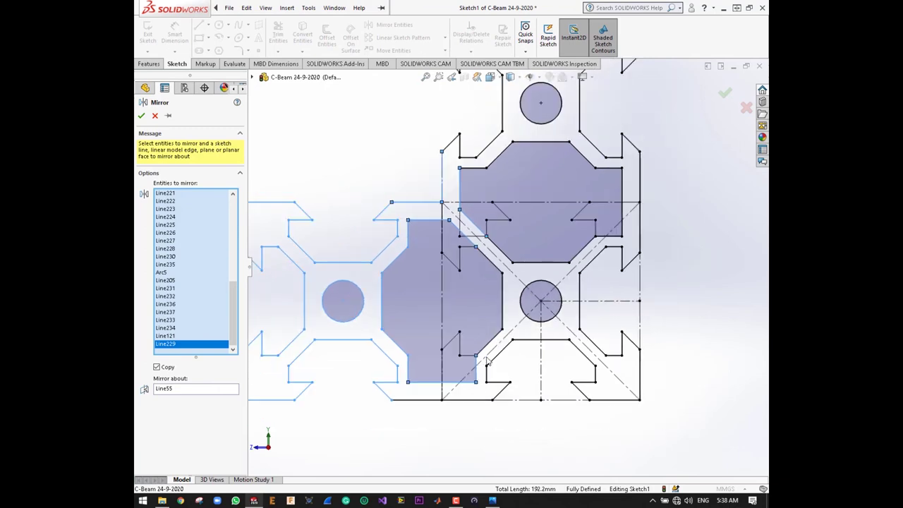
scroll(487, 361, "up", 2)
left_click(462, 346)
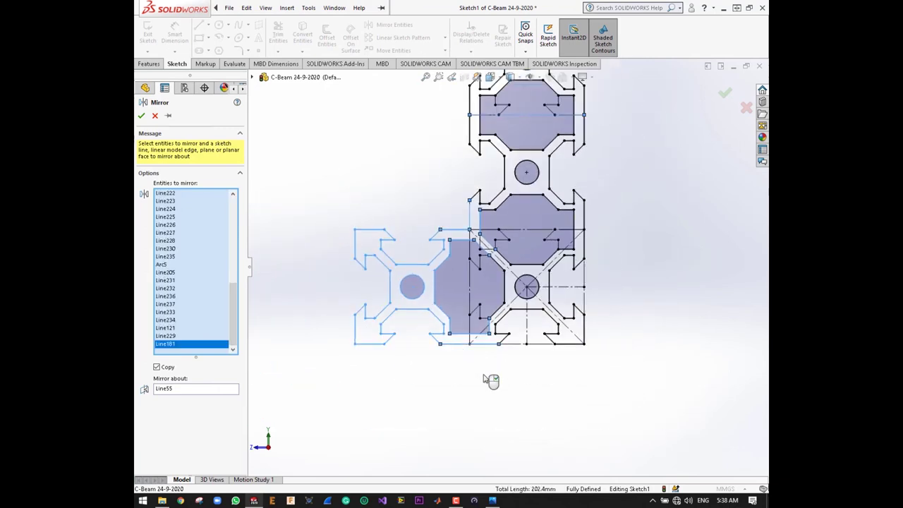
scroll(489, 379, "up", 3)
scroll(503, 152, "down", 5)
scroll(504, 151, "down", 1)
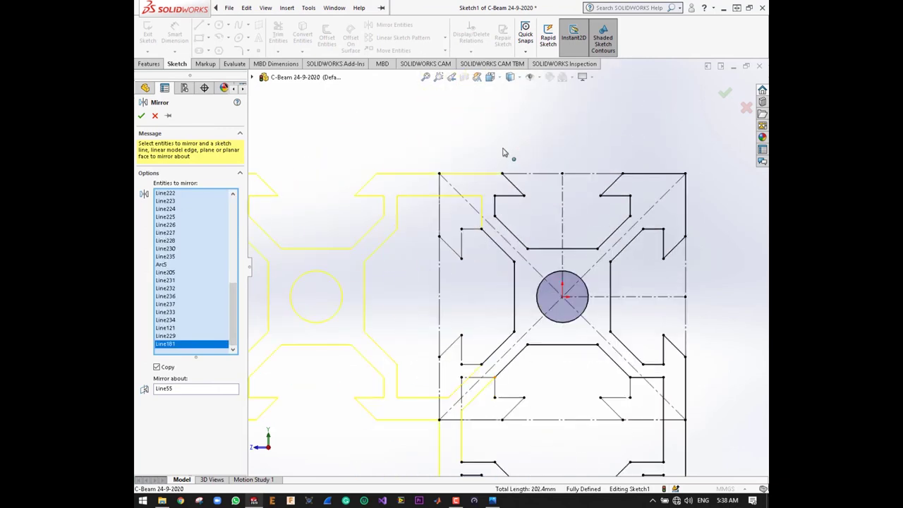
scroll(464, 271, "up", 1)
scroll(484, 379, "down", 4)
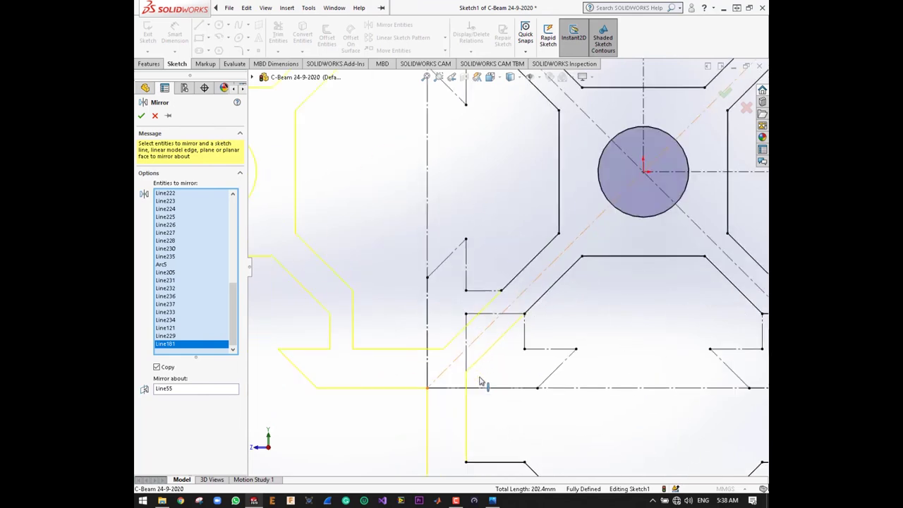
scroll(483, 375, "down", 2)
scroll(474, 324, "up", 6)
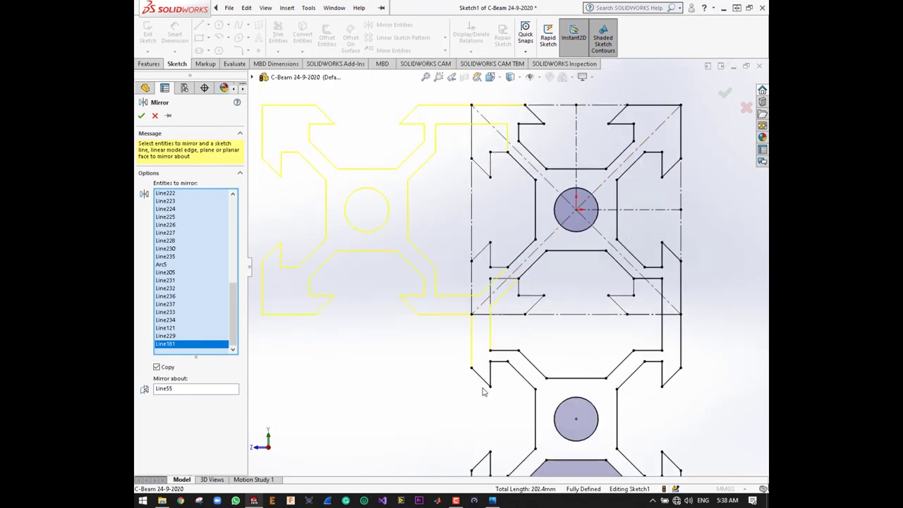
scroll(484, 392, "up", 1)
scroll(466, 357, "up", 3)
scroll(523, 336, "up", 1)
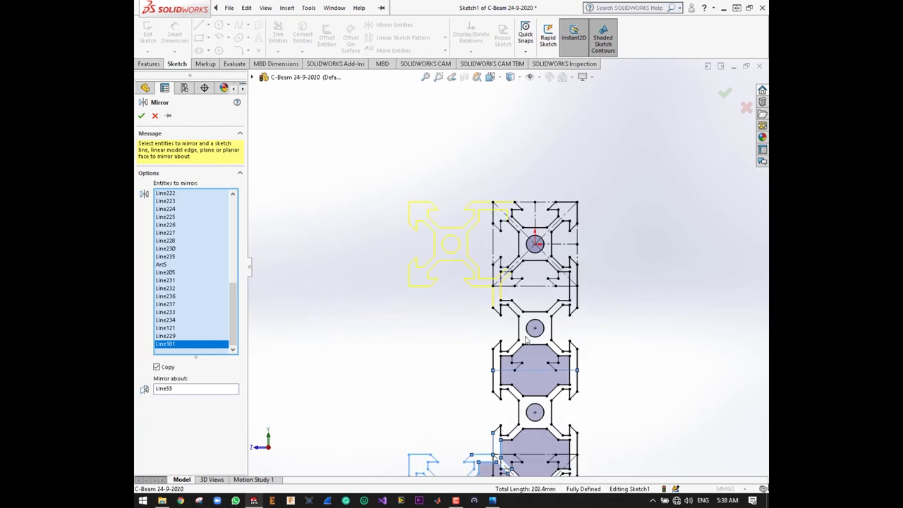
scroll(530, 346, "up", 5)
scroll(537, 392, "down", 4)
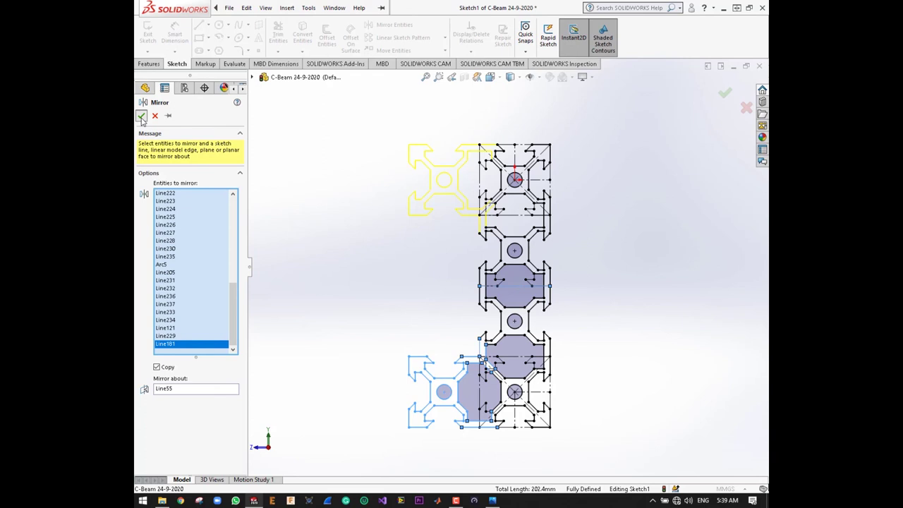
Apply the mirror to copy the corner profile to the top-left.
left_click(141, 117)
scroll(496, 227, "down", 5)
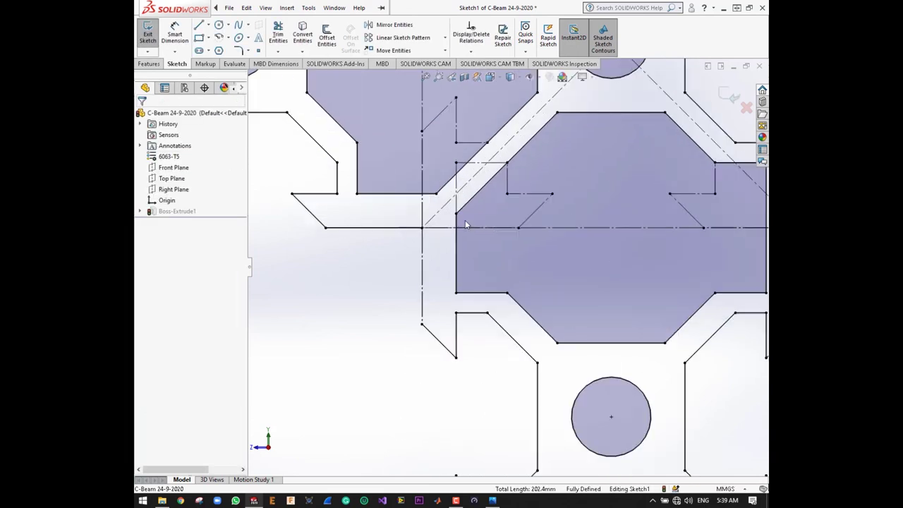
scroll(465, 220, "down", 3)
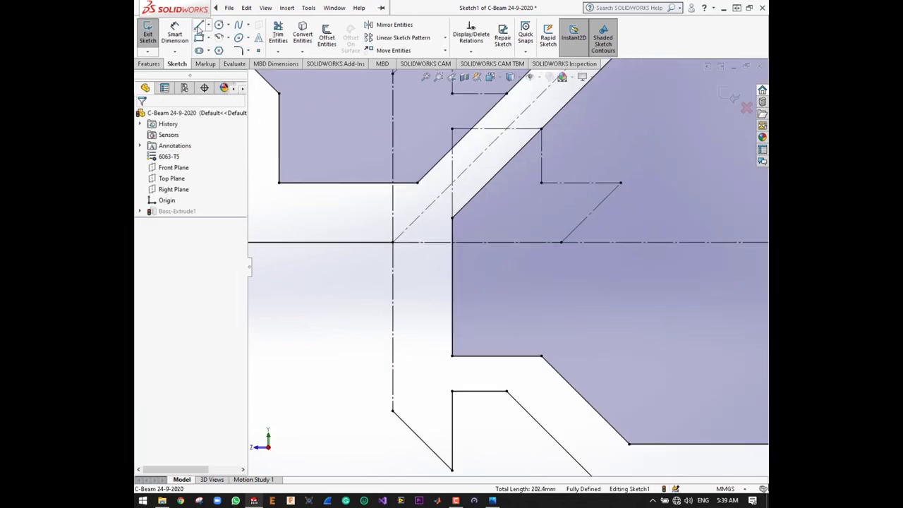
Draw two short vertical lines from the joint endpoints to close the profile.
left_click(199, 25)
left_click(393, 242)
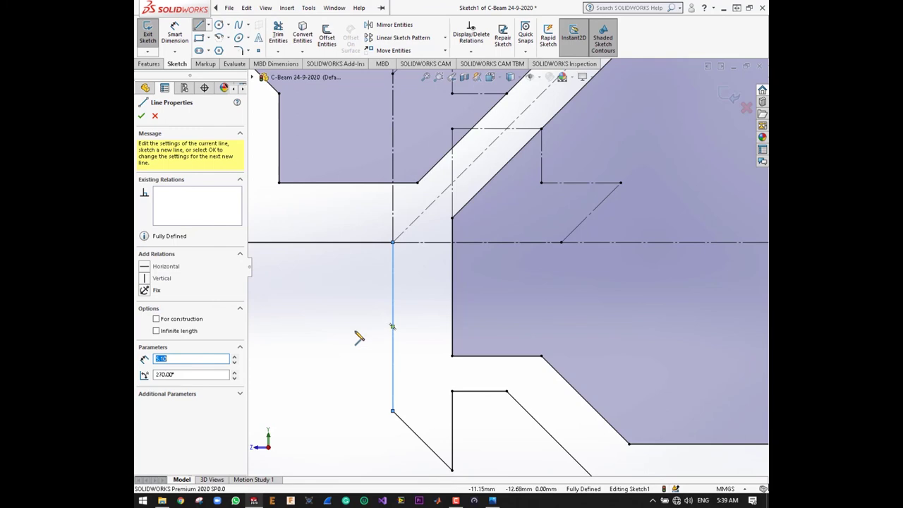
key("z")
key("z")
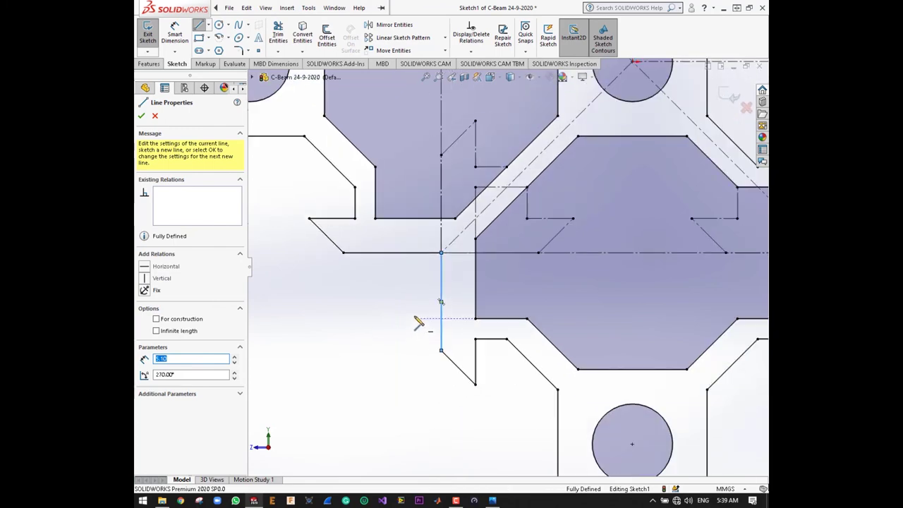
key("z")
key("z")
key("z")
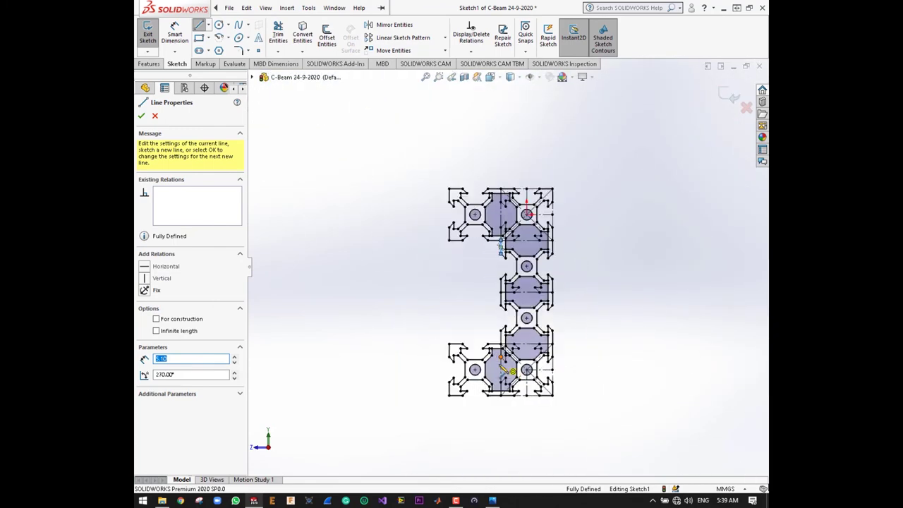
scroll(503, 367, "down", 3)
scroll(527, 306, "down", 3)
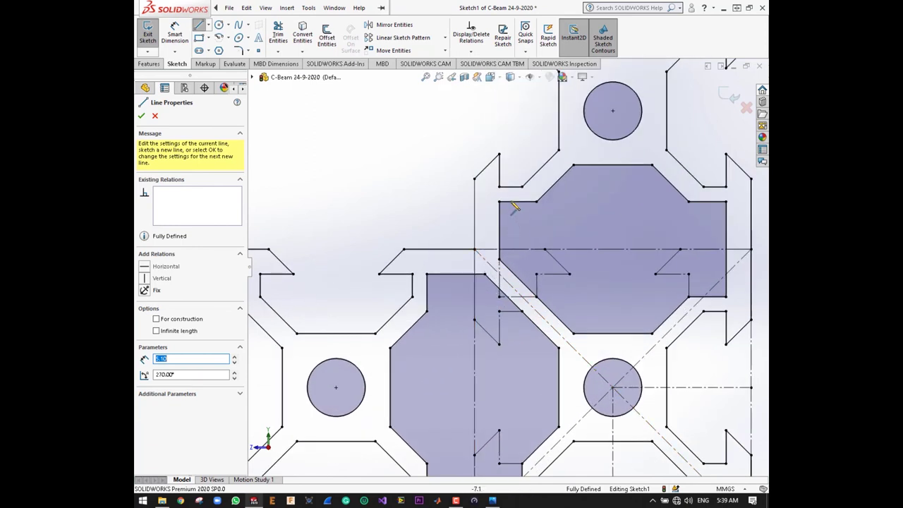
scroll(514, 206, "down", 2)
scroll(496, 218, "down", 2)
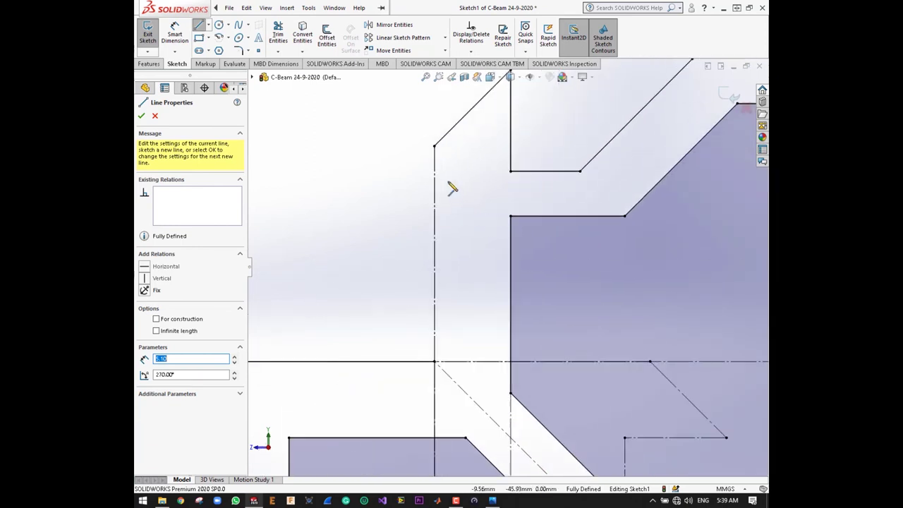
left_click(434, 147)
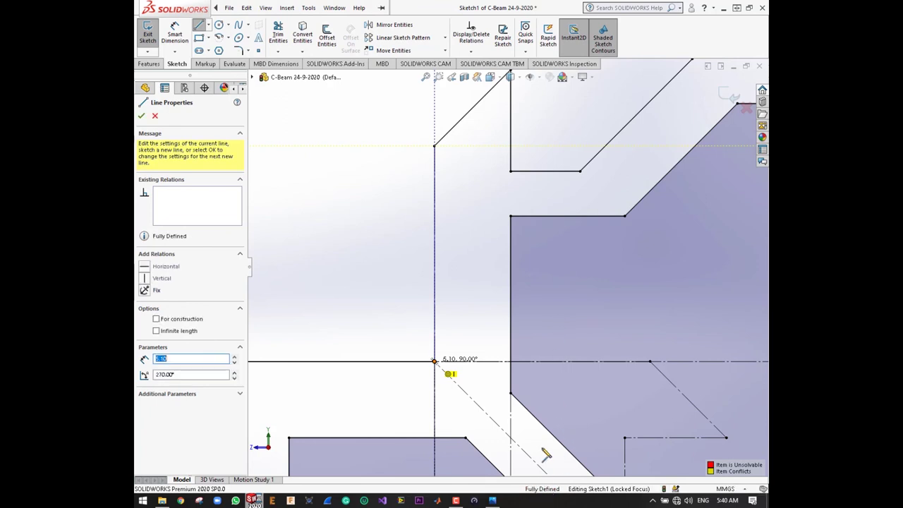
scroll(547, 455, "up", 3)
scroll(536, 437, "up", 3)
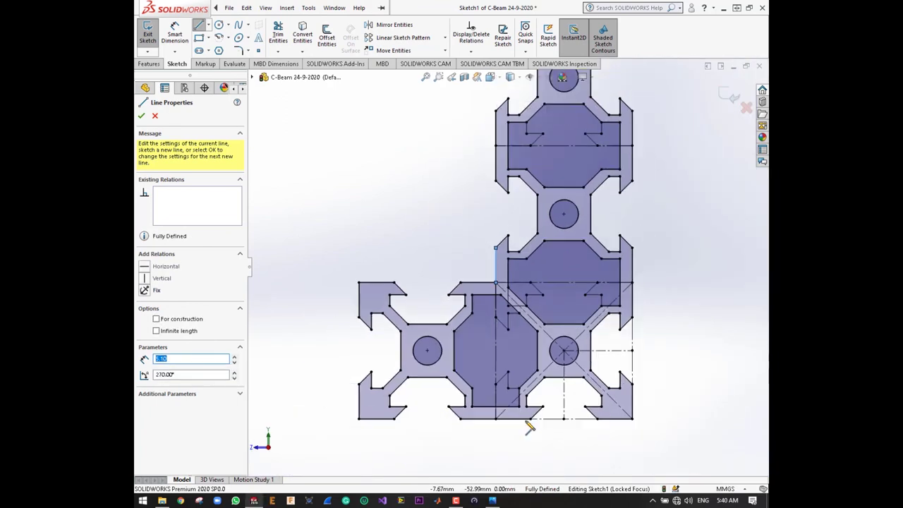
scroll(528, 427, "up", 3)
scroll(547, 240, "down", 2)
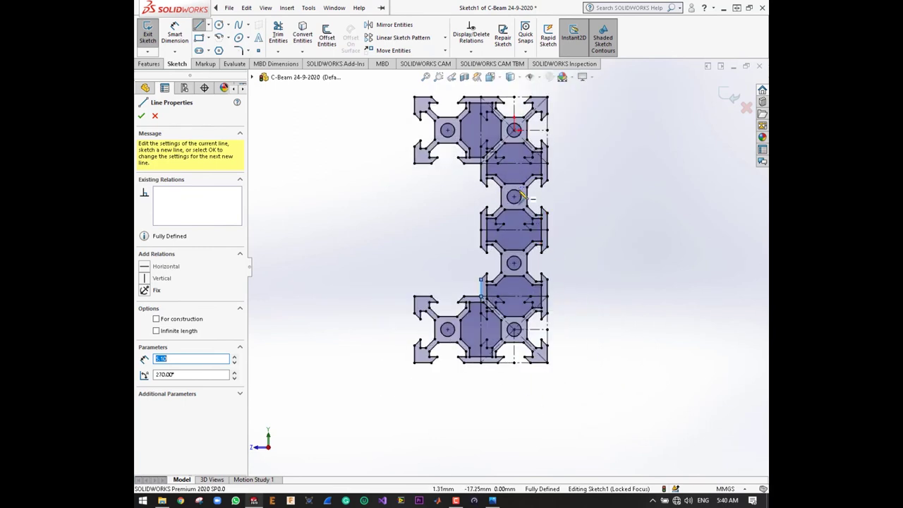
left_click(141, 117)
Exit the sketch to rebuild Boss-Extrude1, show the beam isometrically, and save the part.
left_click(148, 35)
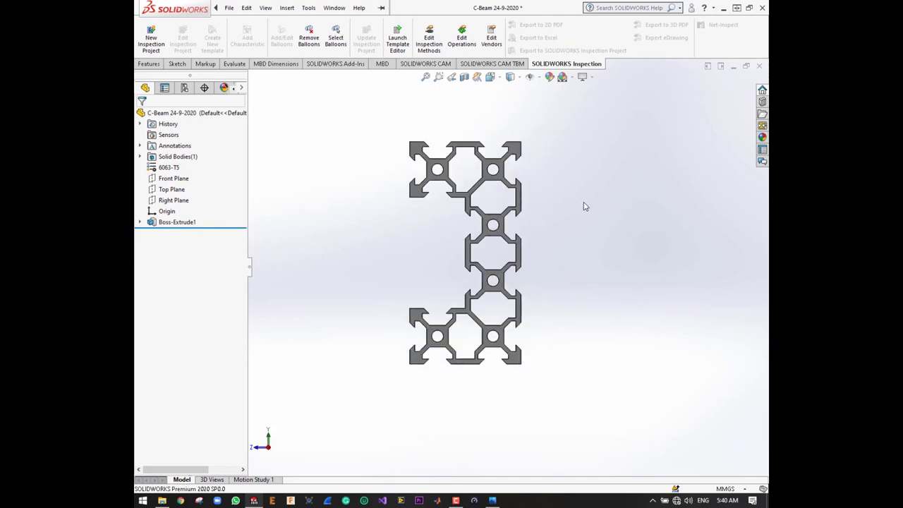
key("ctrl+3")
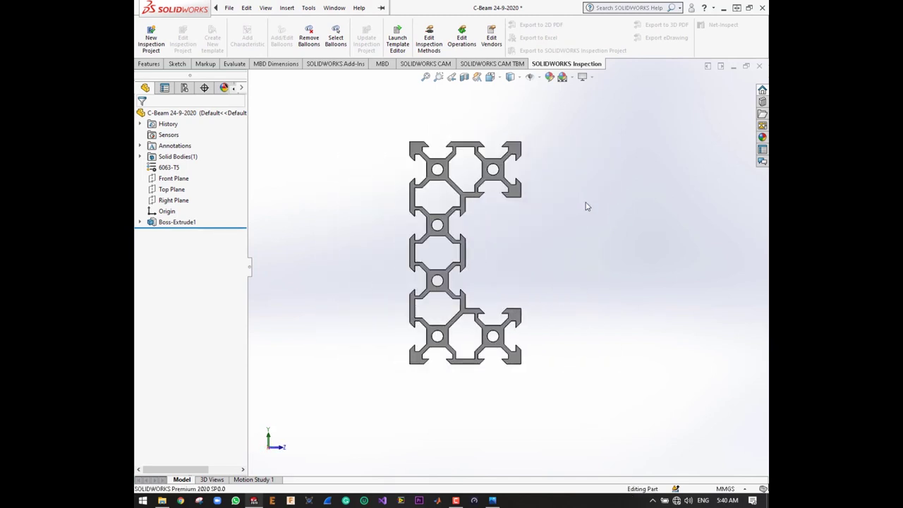
key("ctrl+7")
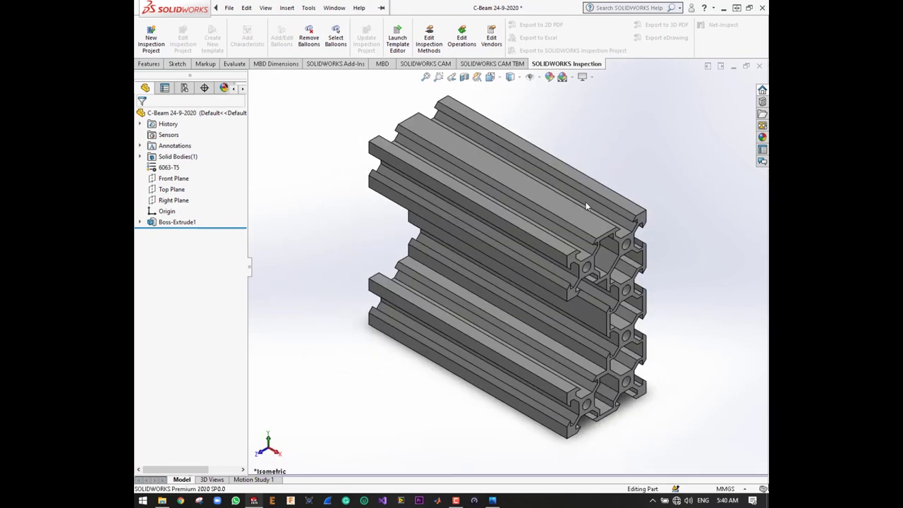
scroll(593, 282, "down", 3)
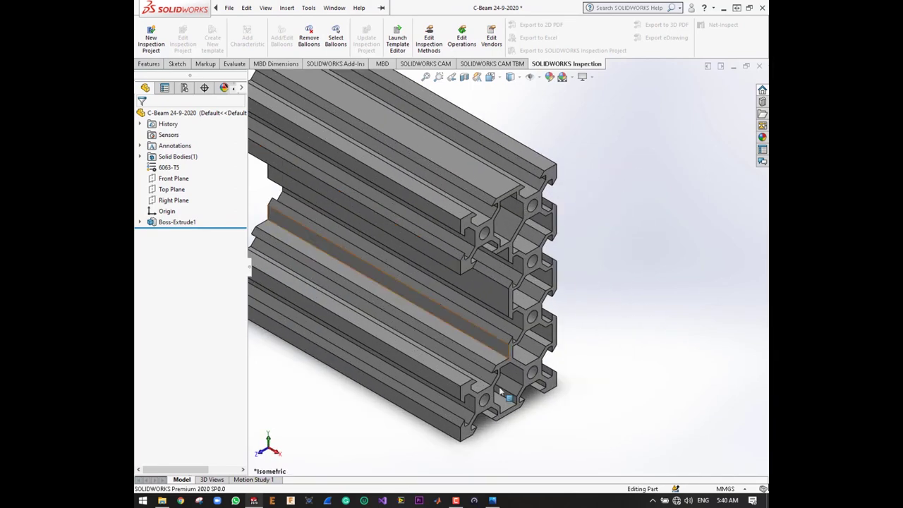
scroll(554, 297, "up", 3)
scroll(551, 275, "down", 1)
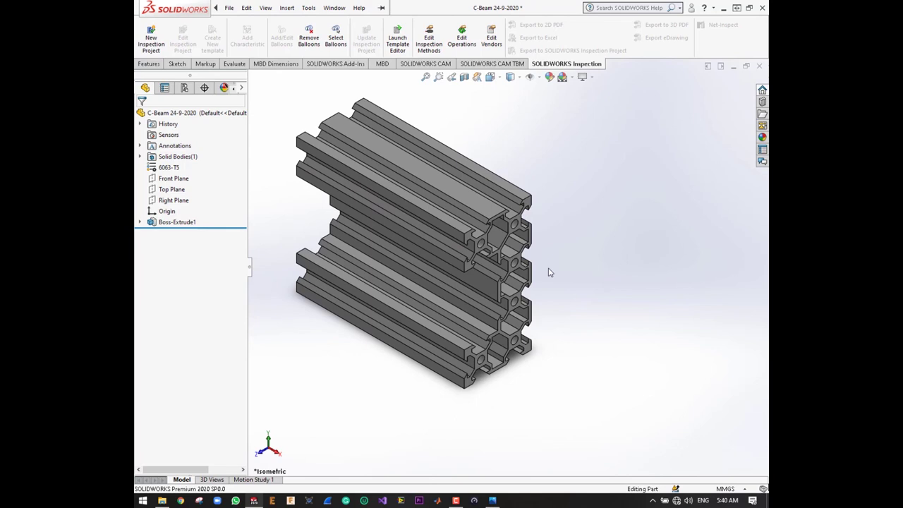
key("ctrl+s")
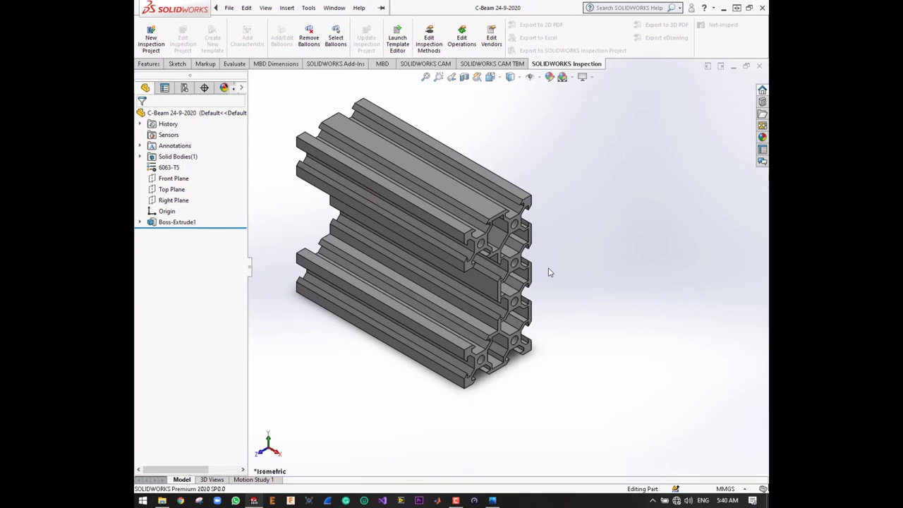